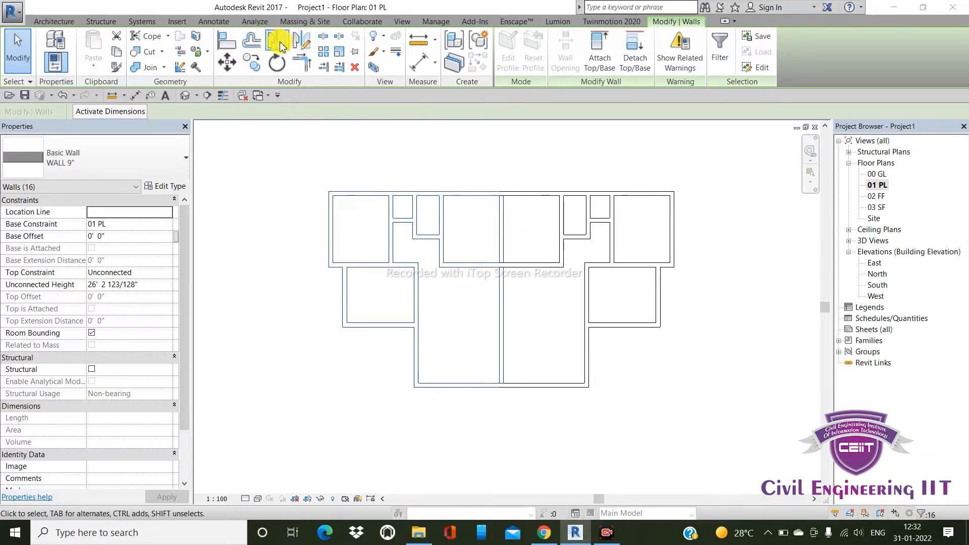
# Step: Try to mirror the selected left-half walls about the plan's central vertical wall using Mirror - Pick Axis
pyautogui.click(281, 49)
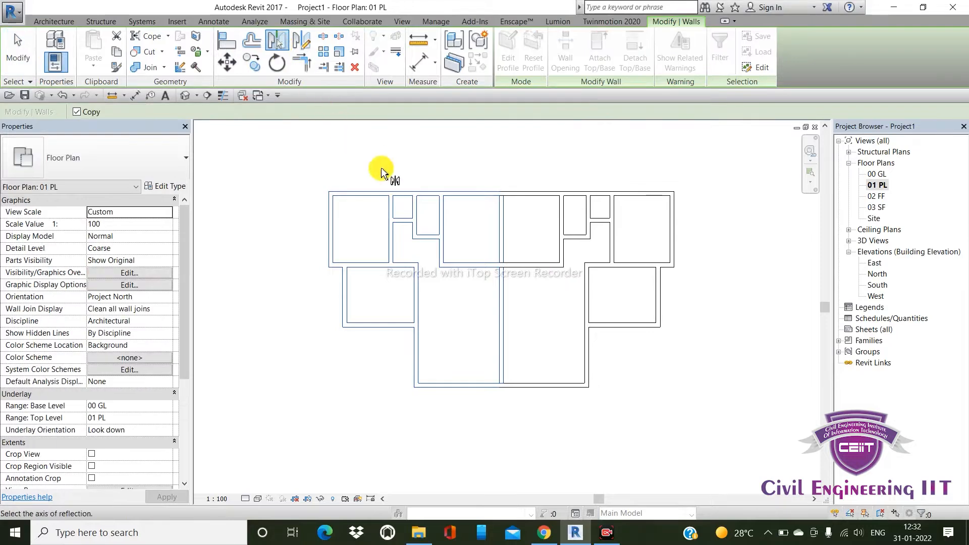
pyautogui.scroll(-3, 490, 270)
pyautogui.scroll(1, 480, 259)
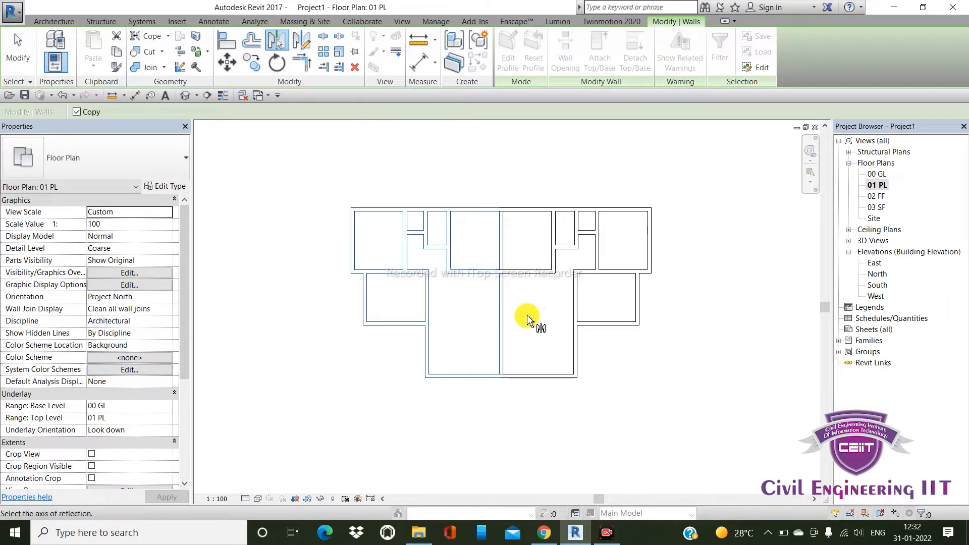
pyautogui.click(500, 307)
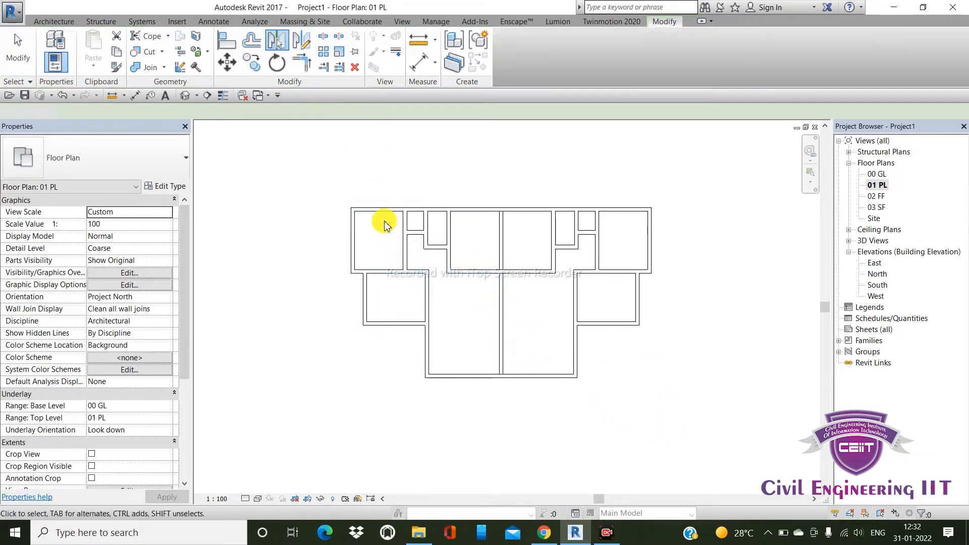
# Step: Mirror a copy of the entire wall plan about its upper easternmost exterior wall
pyautogui.moveTo(335, 178); pyautogui.dragTo(687, 404)
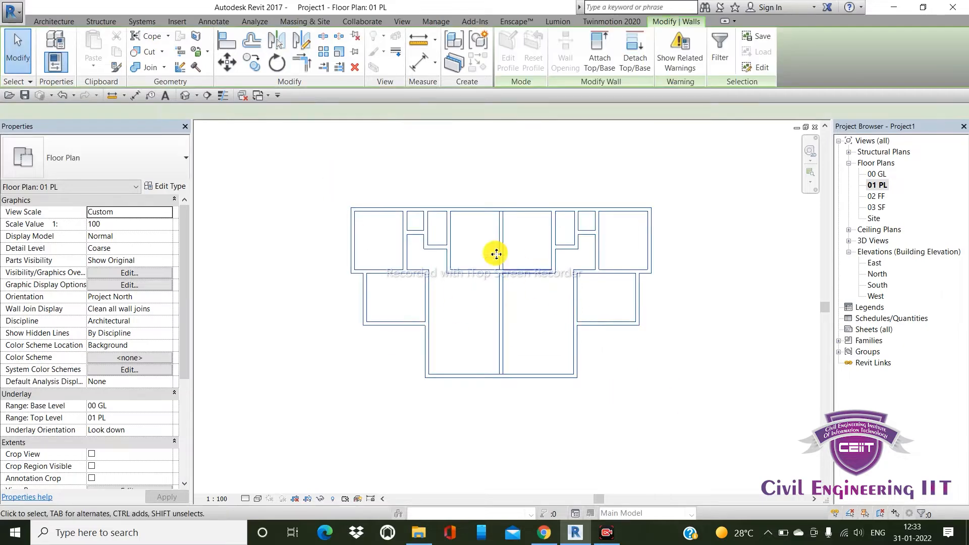
pyautogui.click(276, 49)
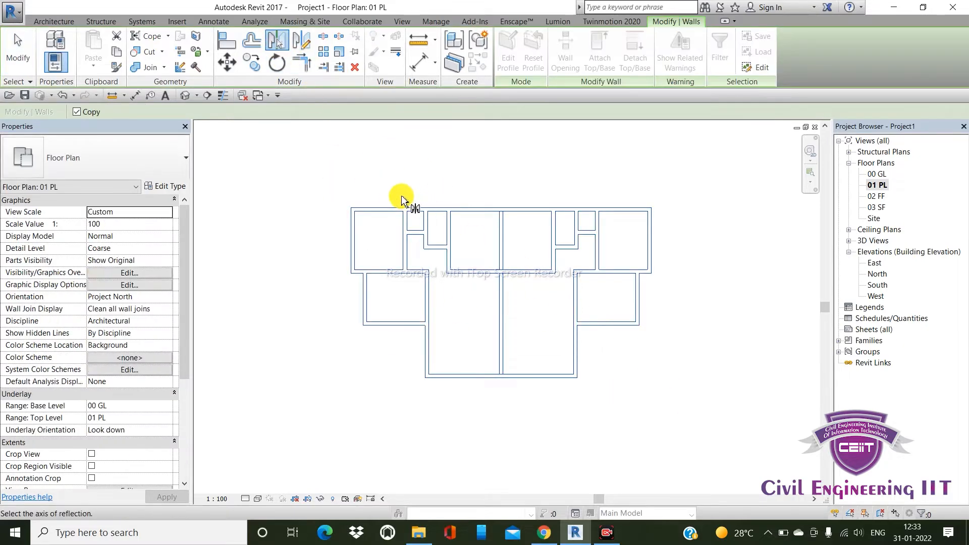
pyautogui.scroll(2, 402, 199)
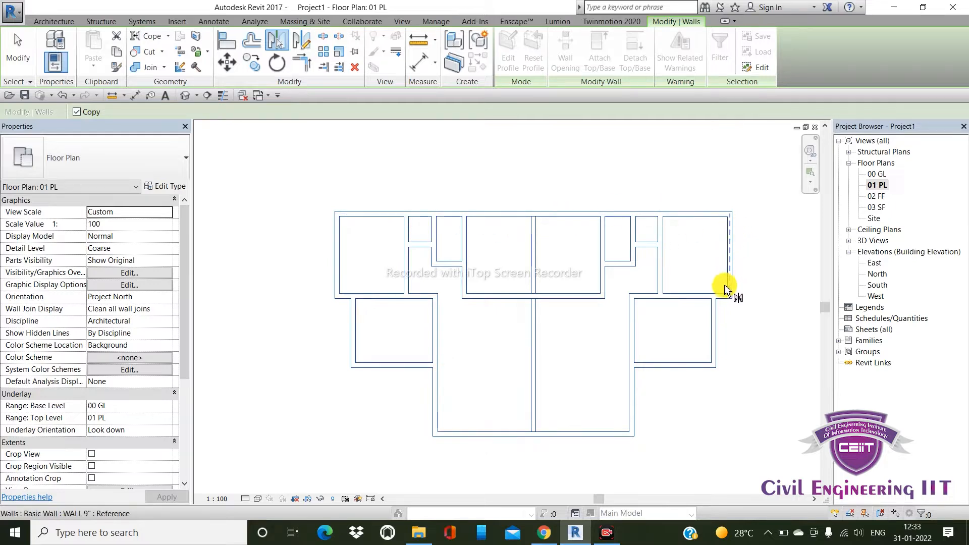
pyautogui.scroll(-2, 715, 303)
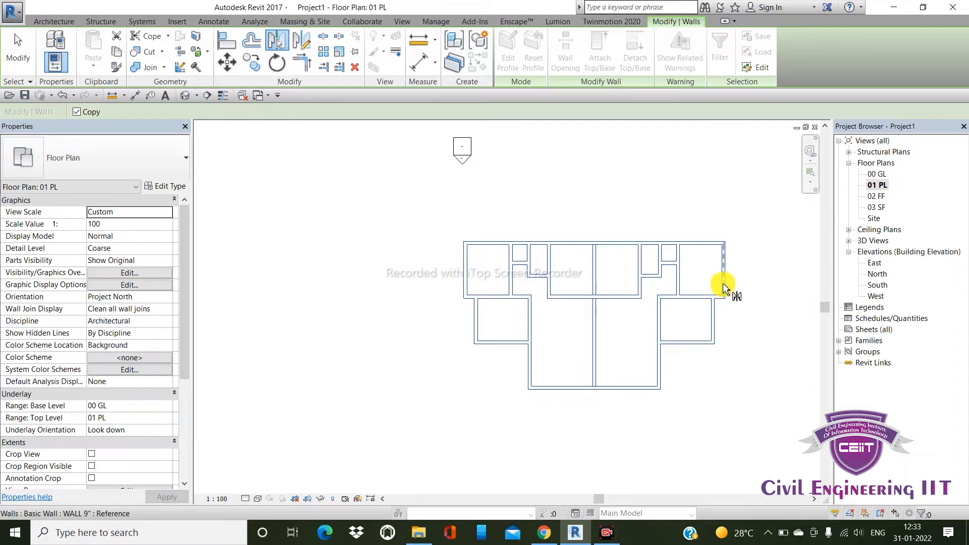
pyautogui.click(723, 280)
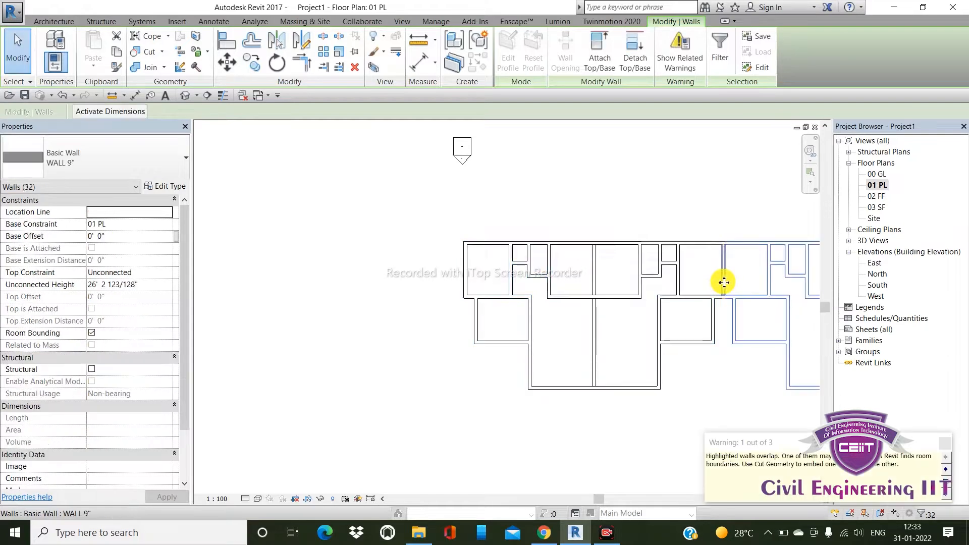
pyautogui.scroll(-3, 499, 268)
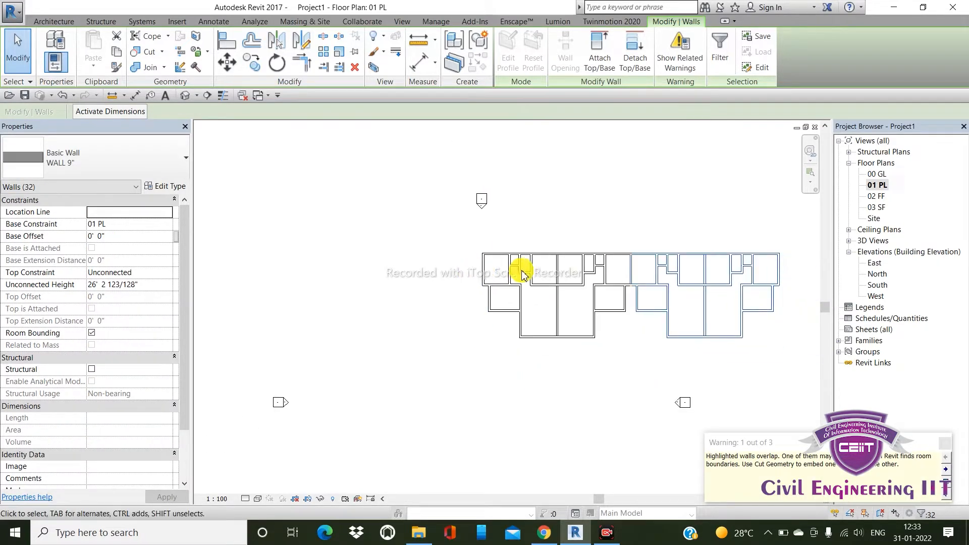
pyautogui.moveTo(716, 278); pyautogui.dragTo(683, 270, button='middle')
pyautogui.scroll(2, 638, 256)
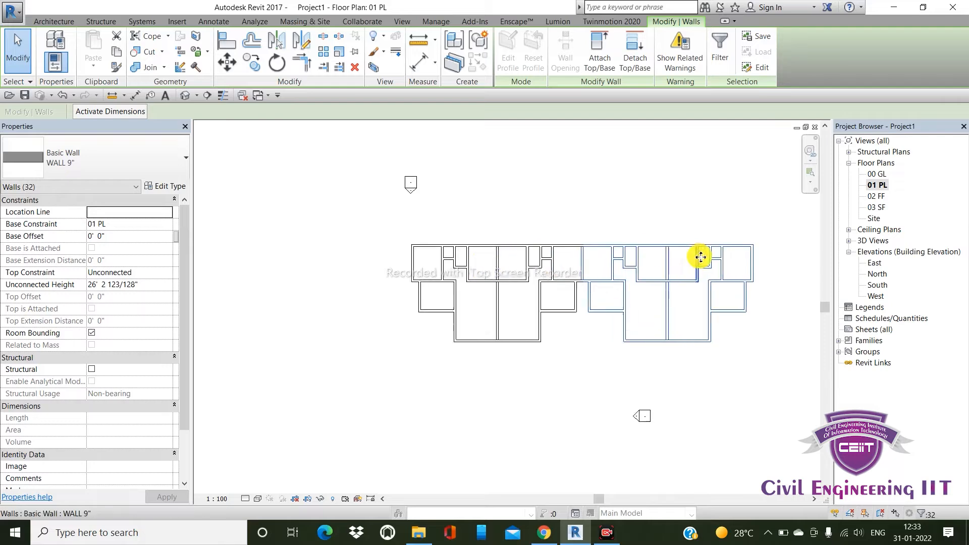
pyautogui.rightClick(584, 196)
pyautogui.click(610, 203)
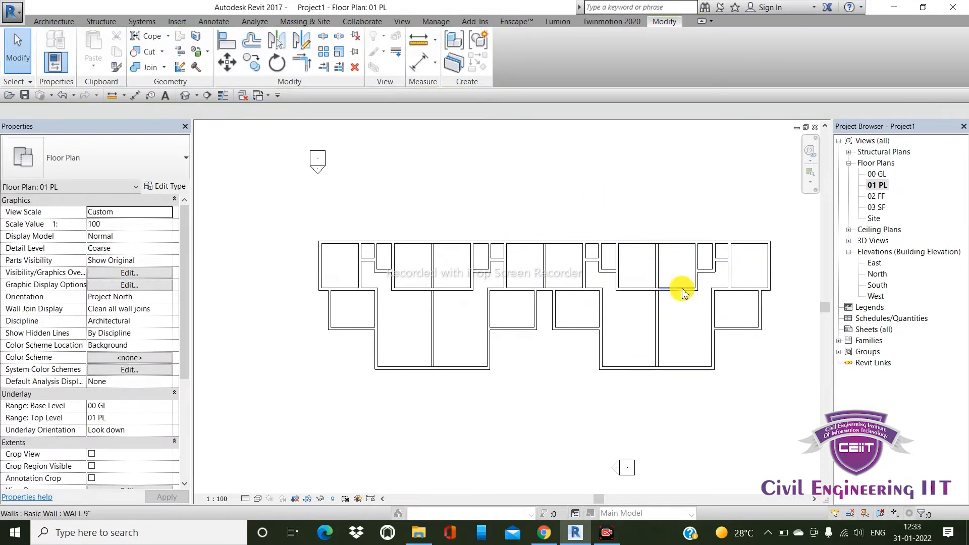
# Step: Mirror a copy of all walls in the doubled plan about the long horizontal exterior wall along its north edge
pyautogui.scroll(-1, 559, 298)
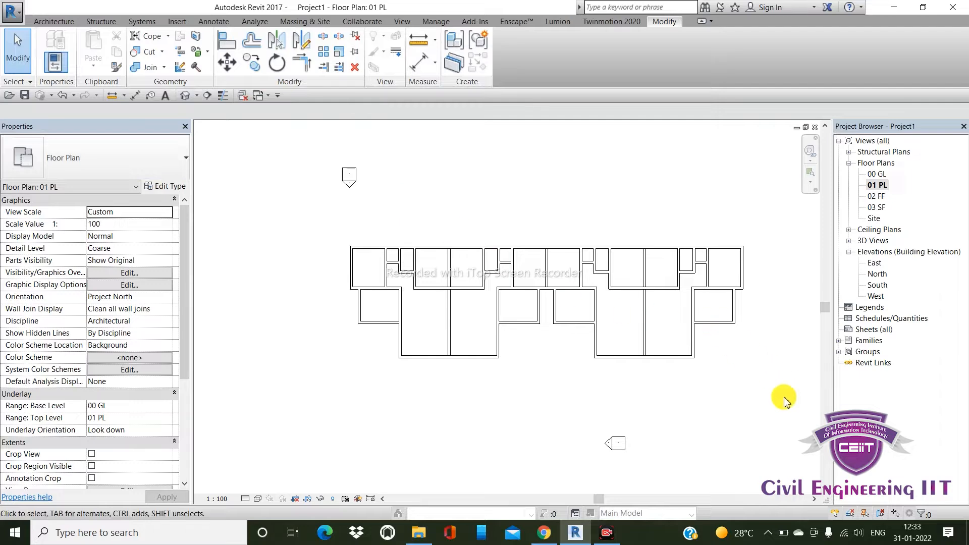
pyautogui.moveTo(784, 400); pyautogui.dragTo(334, 223)
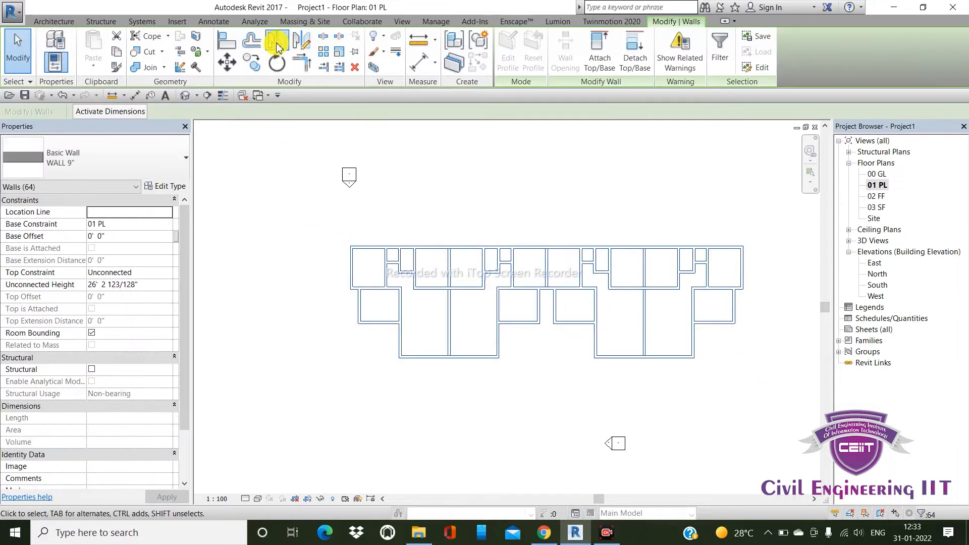
pyautogui.click(277, 47)
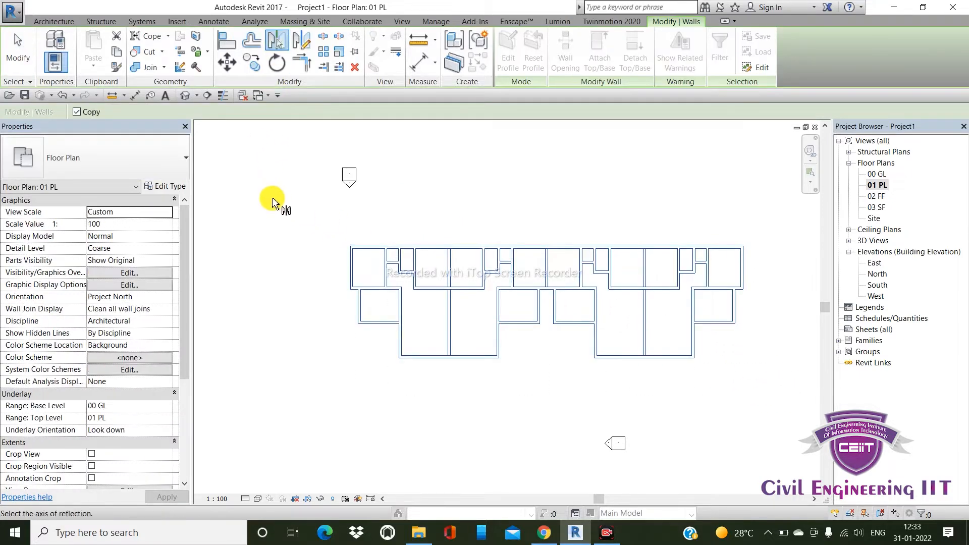
pyautogui.click(541, 248)
pyautogui.scroll(-2, 501, 264)
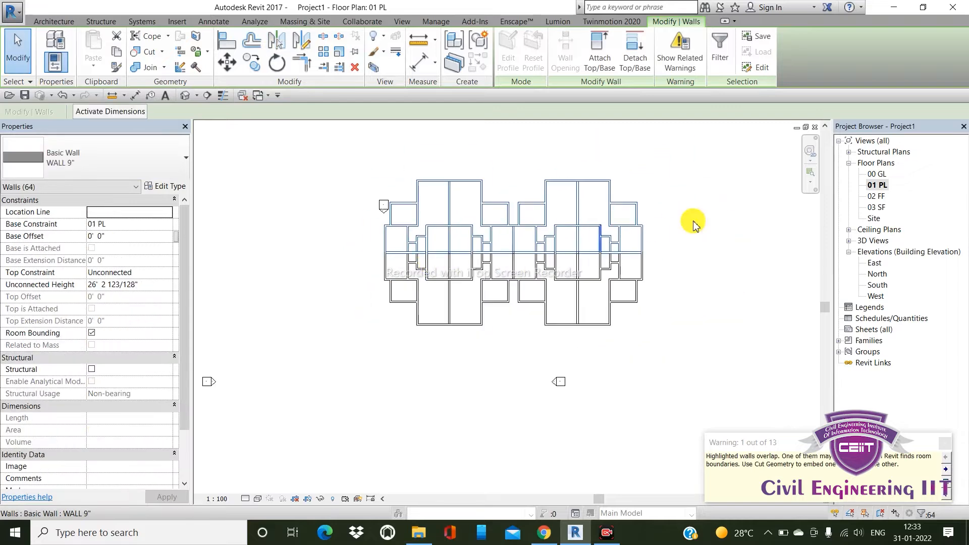
pyautogui.click(677, 260)
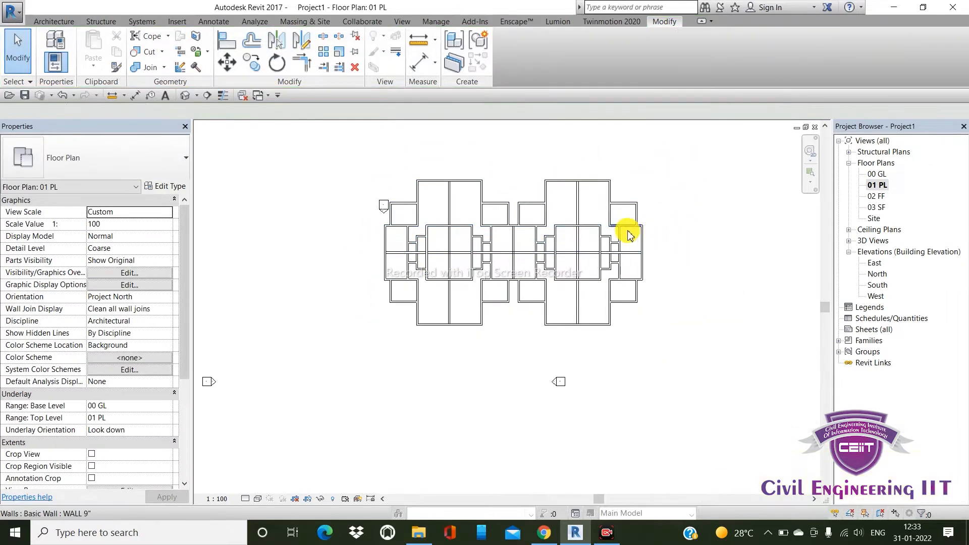
# Step: Examine the mirrored walls in the default 3D view and return to the 01 PL floor plan
pyautogui.click(402, 21)
pyautogui.click(361, 48)
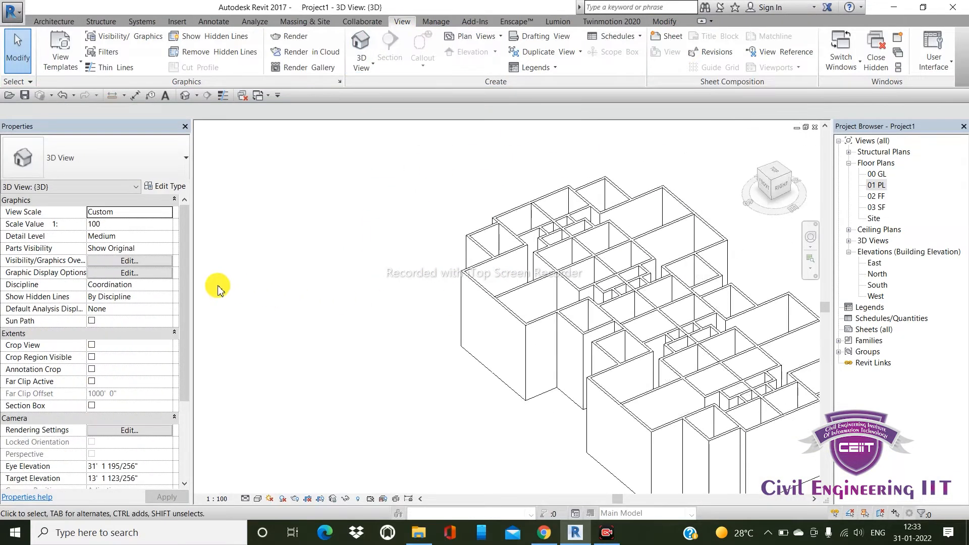
pyautogui.scroll(-3, 577, 340)
pyautogui.scroll(3, 558, 364)
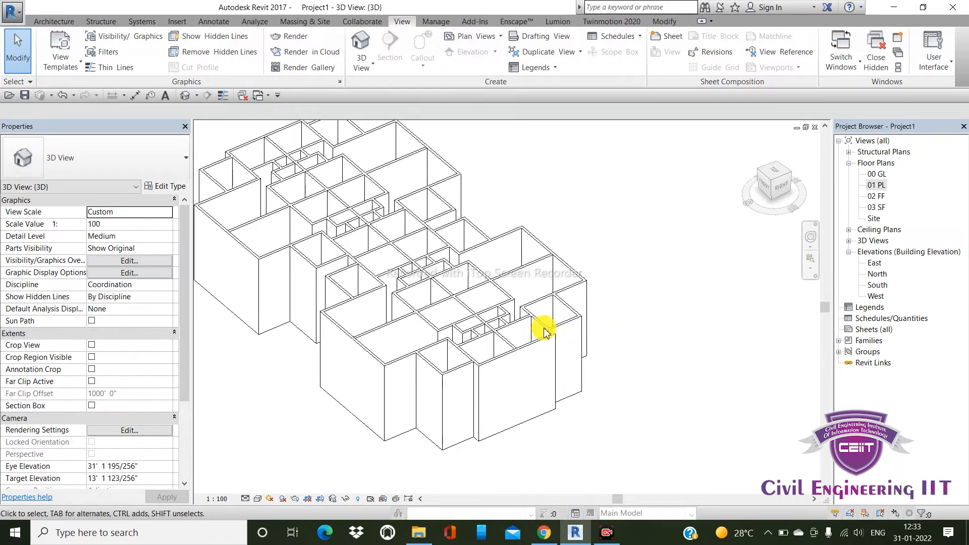
pyautogui.scroll(-2, 335, 320)
pyautogui.scroll(4, 400, 277)
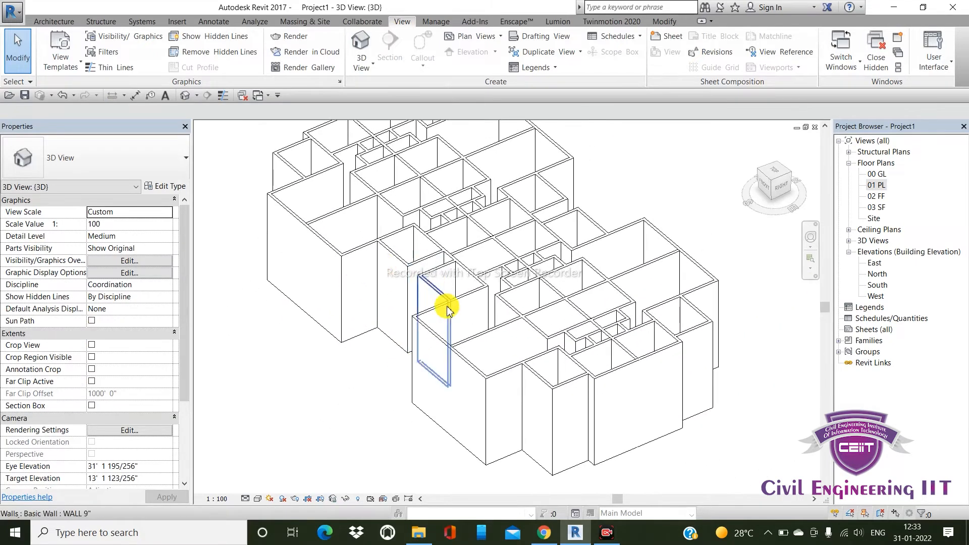
pyautogui.click(451, 338)
pyautogui.scroll(-2, 383, 208)
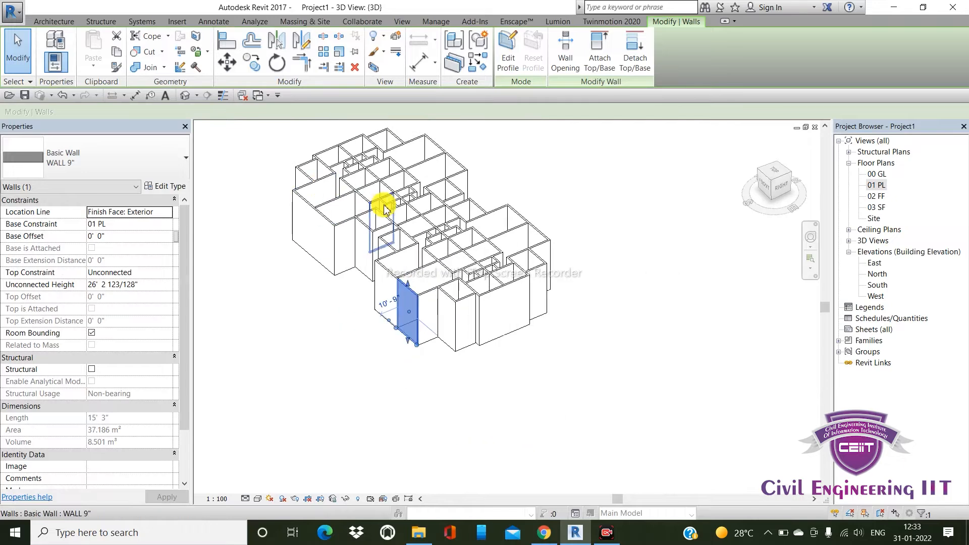
pyautogui.press('Escape')
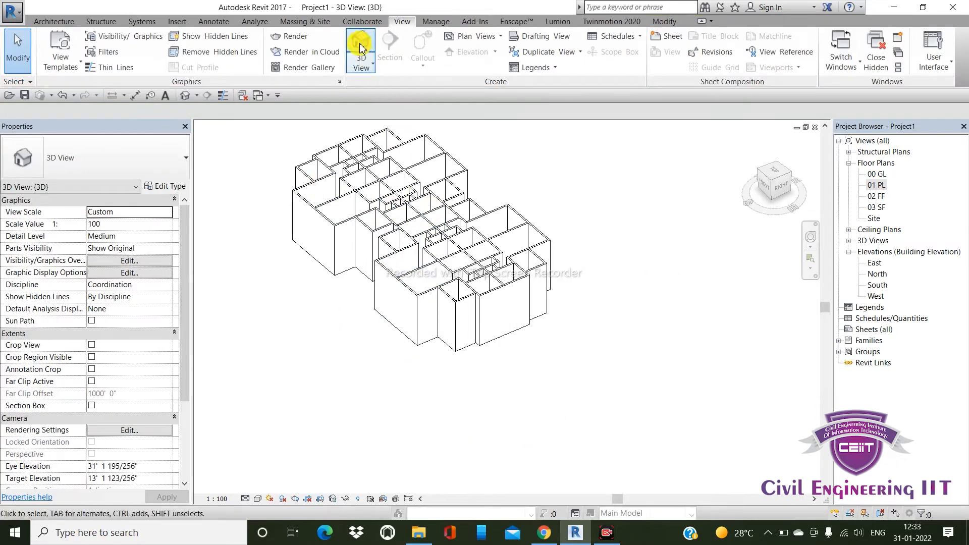
pyautogui.doubleClick(858, 185)
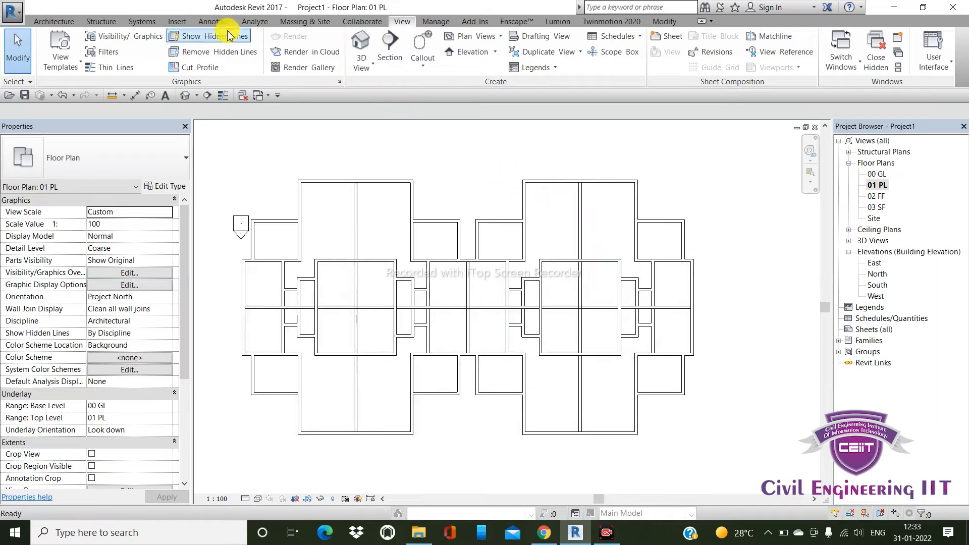
pyautogui.click(665, 21)
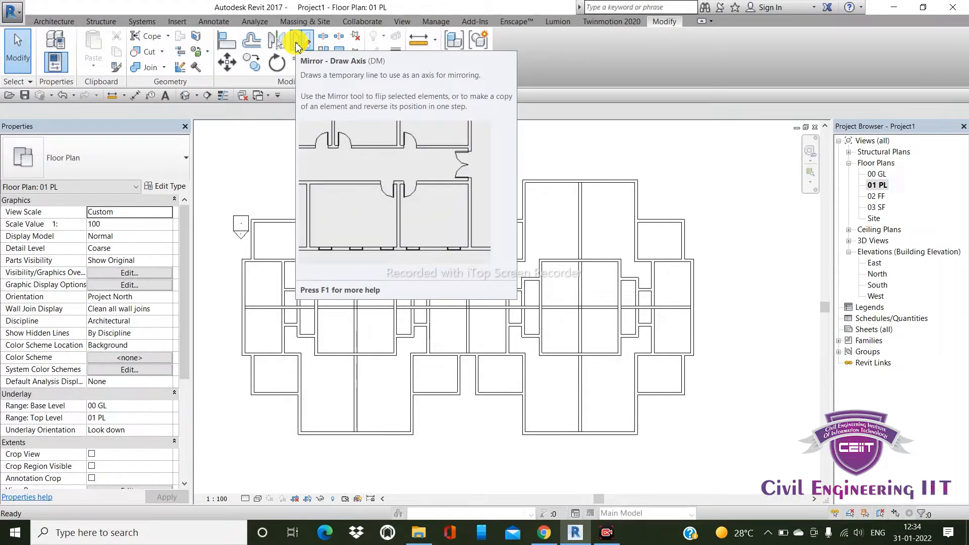
pyautogui.click(301, 43)
pyautogui.scroll(-3, 395, 232)
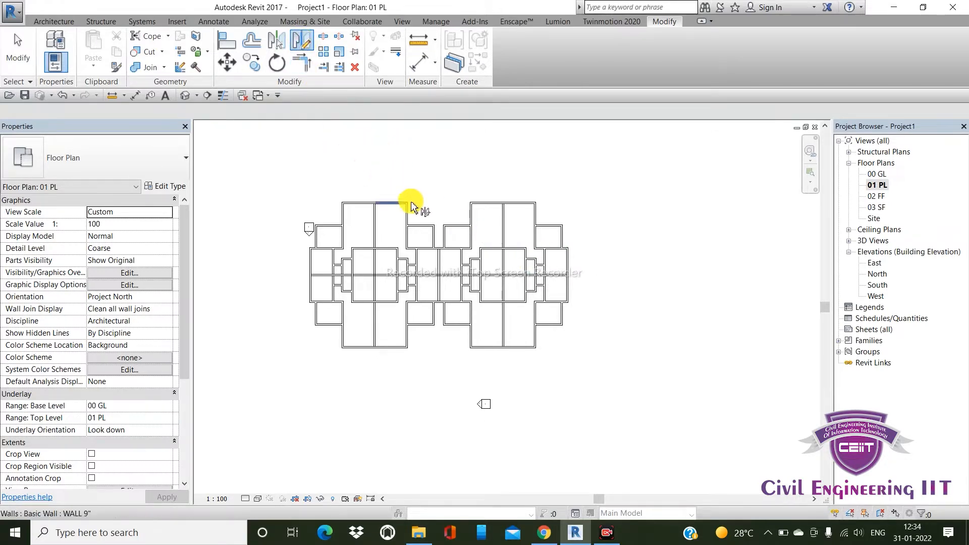
pyautogui.press('Escape')
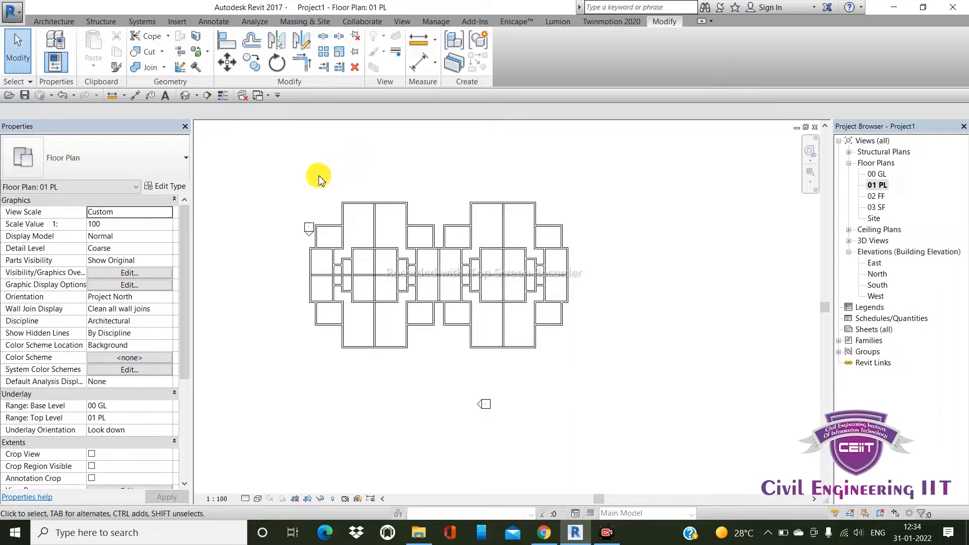
pyautogui.moveTo(314, 174); pyautogui.dragTo(584, 416)
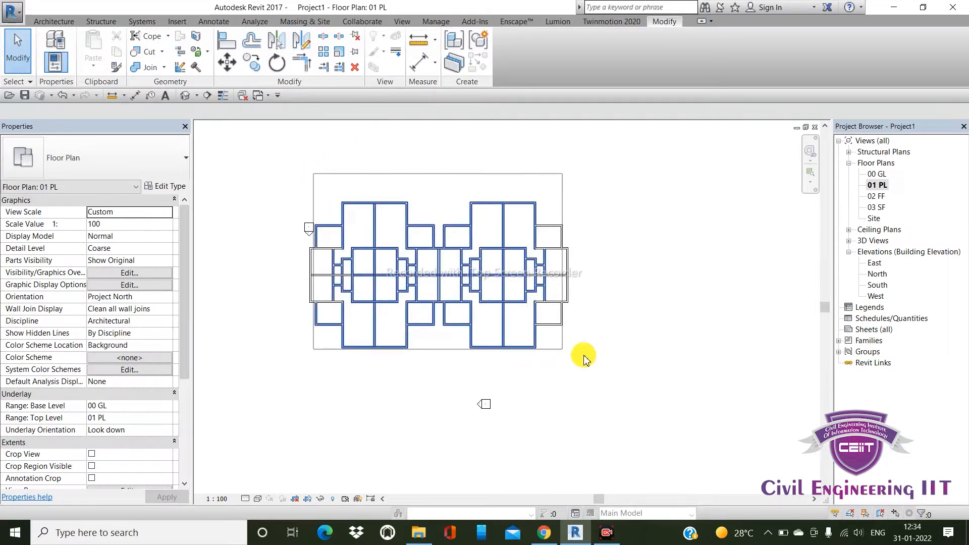
pyautogui.press('Escape')
pyautogui.moveTo(278, 170); pyautogui.dragTo(583, 359)
pyautogui.press('Escape')
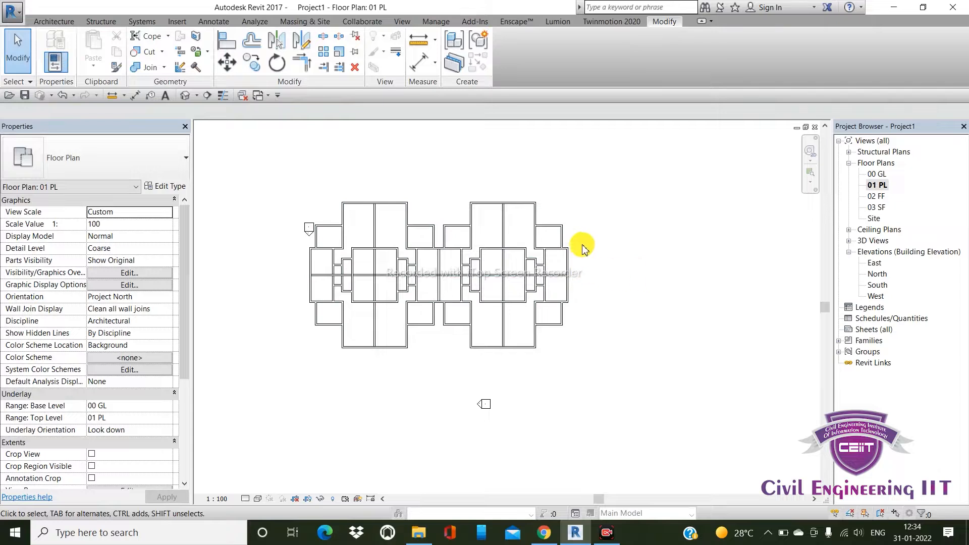
pyautogui.click(419, 62)
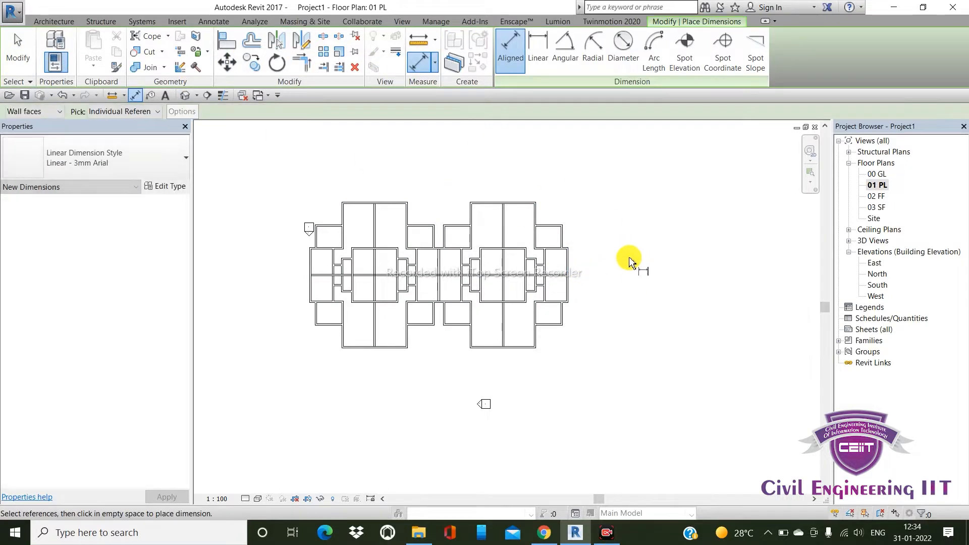
pyautogui.scroll(1, 576, 281)
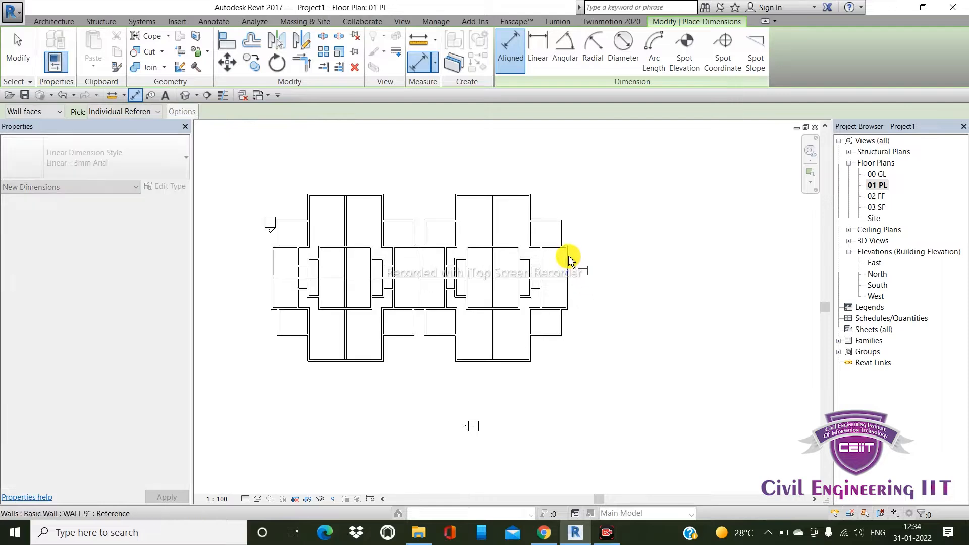
pyautogui.press('Escape')
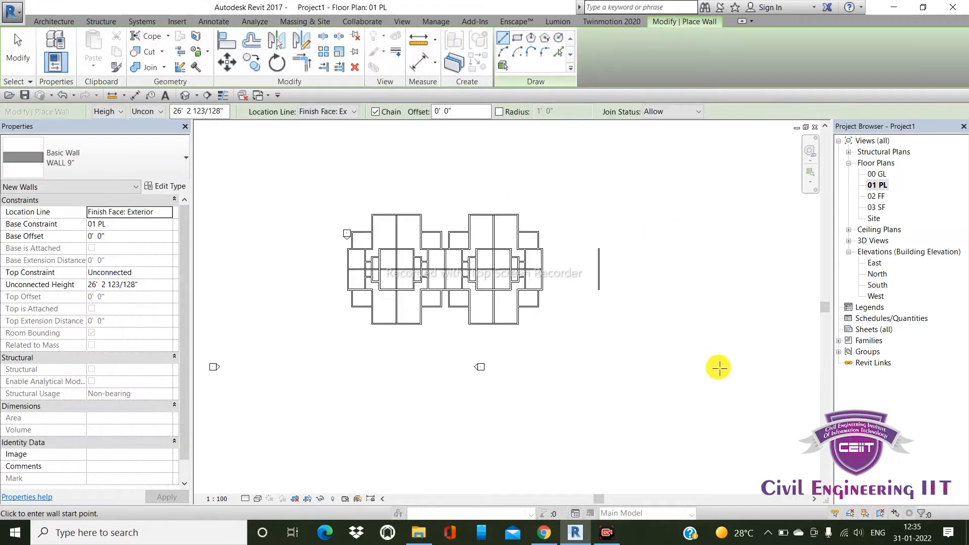
pyautogui.press('Escape')
pyautogui.click(539, 267)
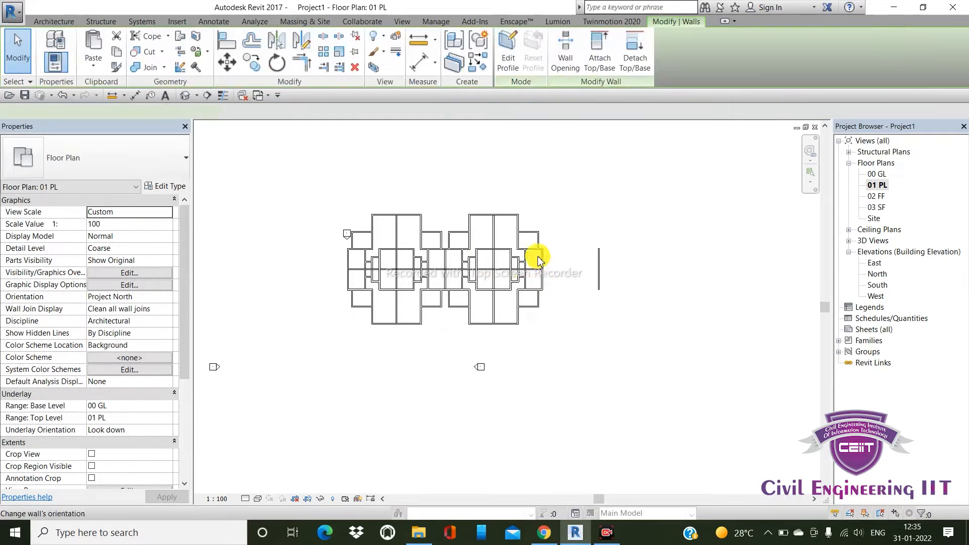
pyautogui.click(418, 65)
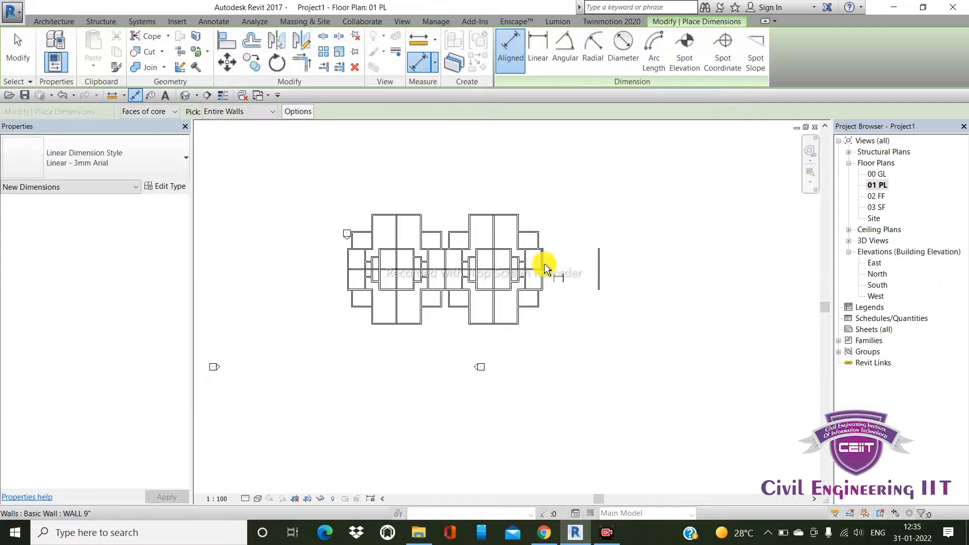
pyautogui.scroll(2, 547, 268)
pyautogui.press('Escape')
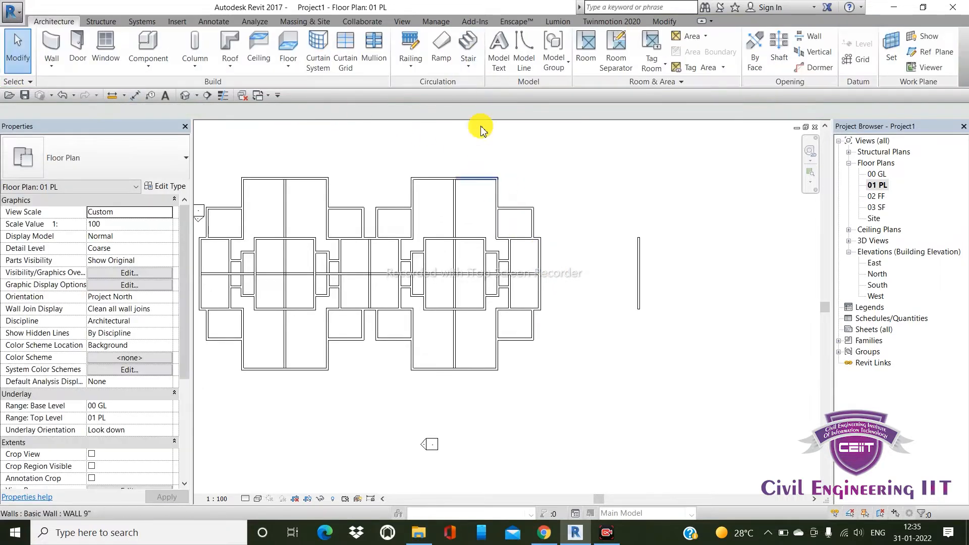
# Step: Try to place an aligned dimension between the easternmost exterior wall and the detached wall, using individual references and wall faces
pyautogui.click(538, 255)
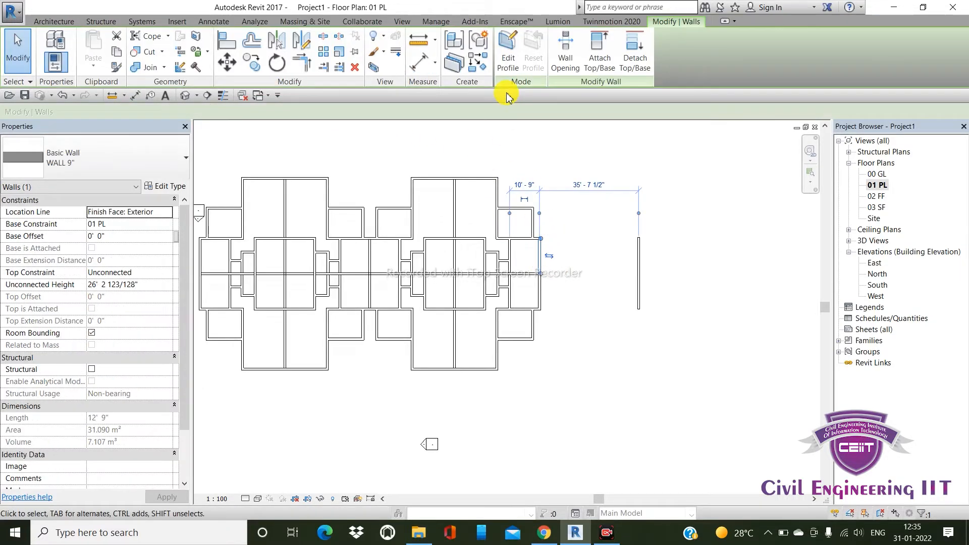
pyautogui.click(420, 63)
pyautogui.click(210, 111)
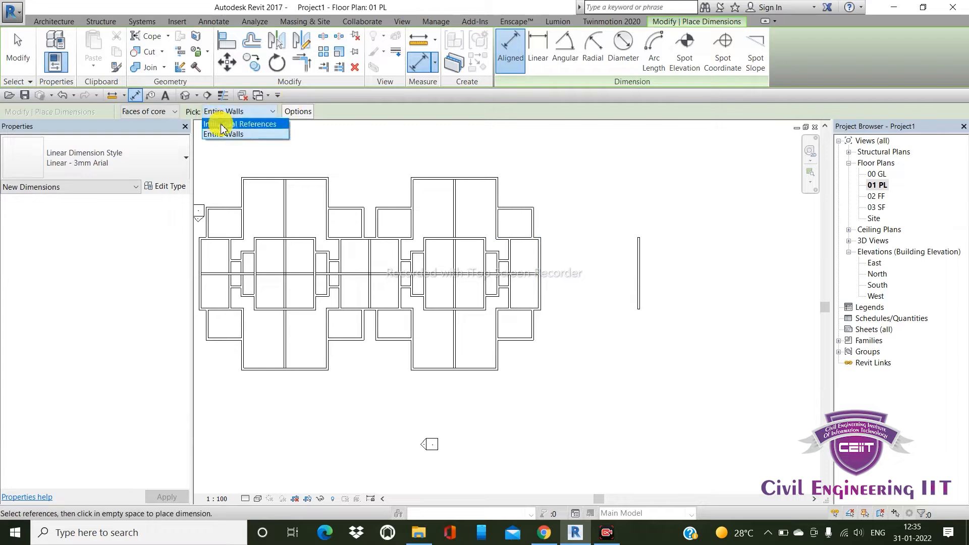
pyautogui.click(222, 125)
pyautogui.click(148, 124)
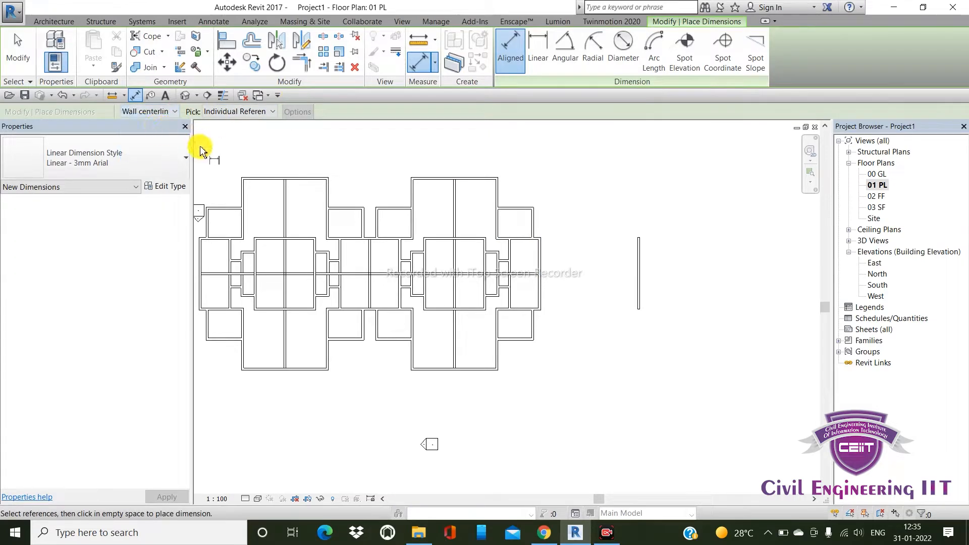
pyautogui.click(147, 111)
pyautogui.click(140, 134)
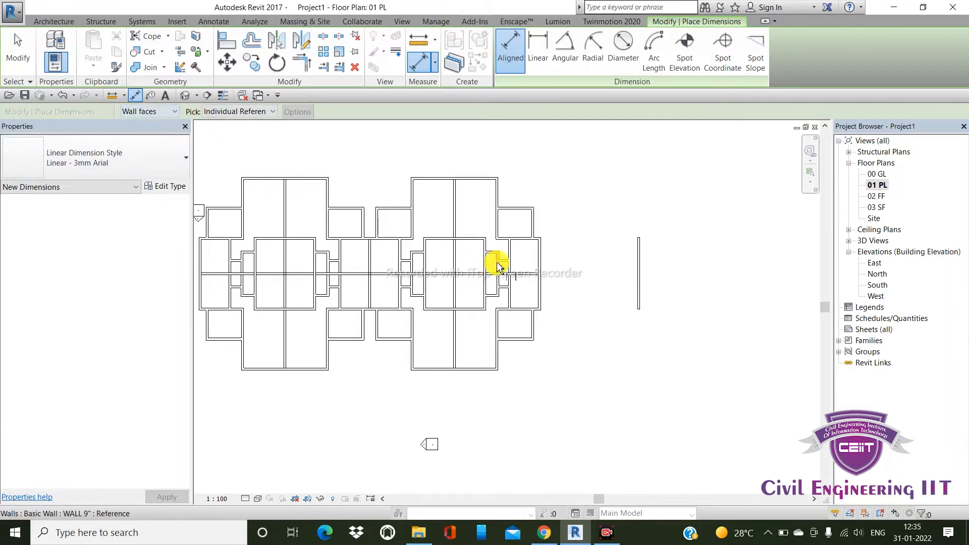
pyautogui.click(636, 253)
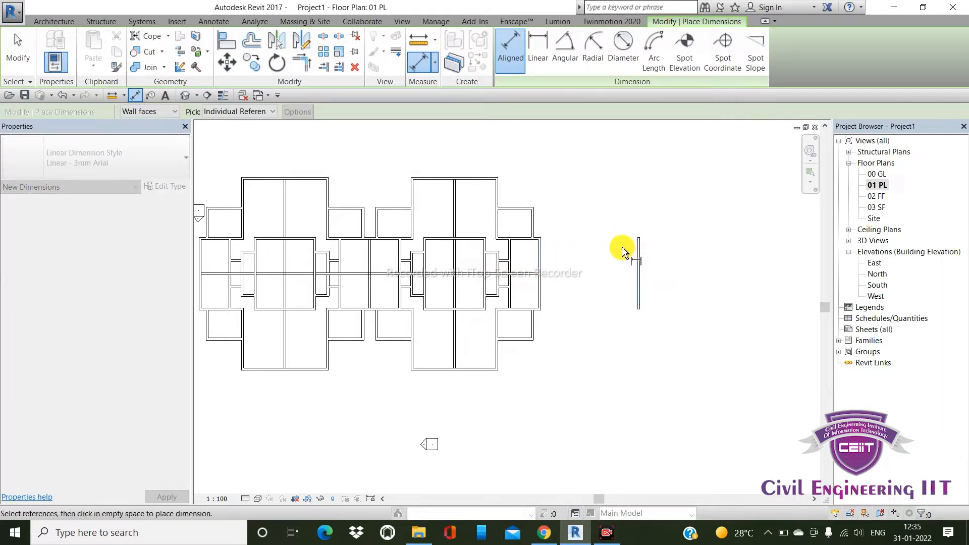
pyautogui.click(586, 248)
pyautogui.scroll(3, 588, 249)
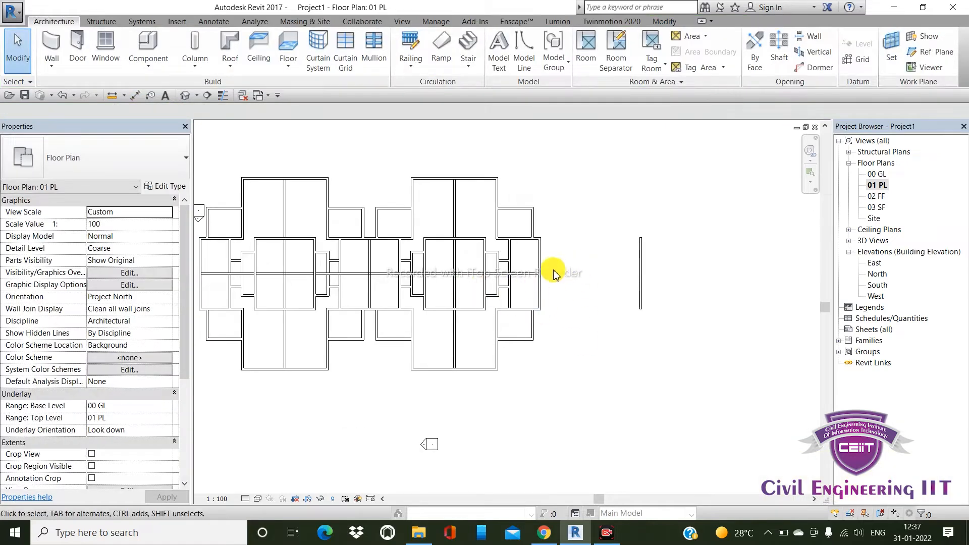
pyautogui.scroll(-2, 548, 277)
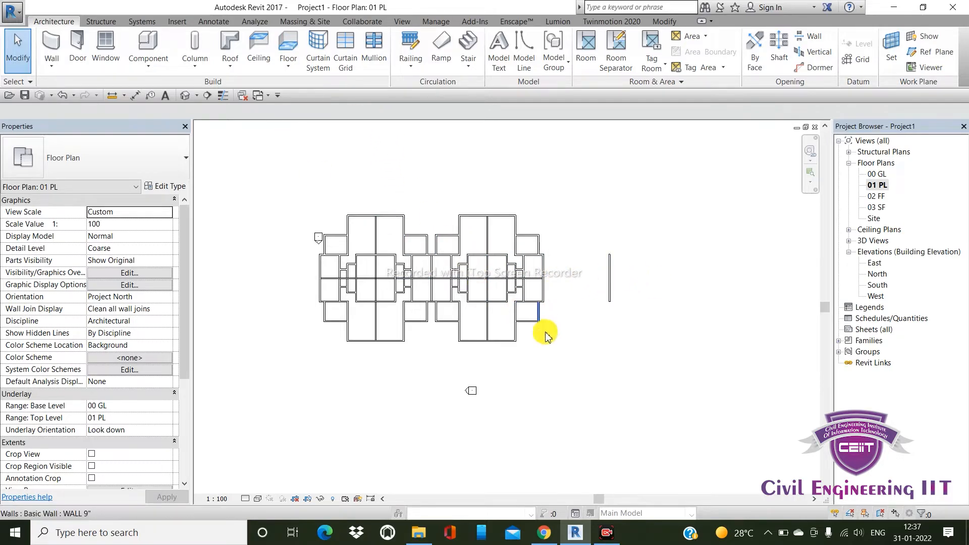
pyautogui.moveTo(544, 355); pyautogui.dragTo(321, 201)
pyautogui.click(301, 48)
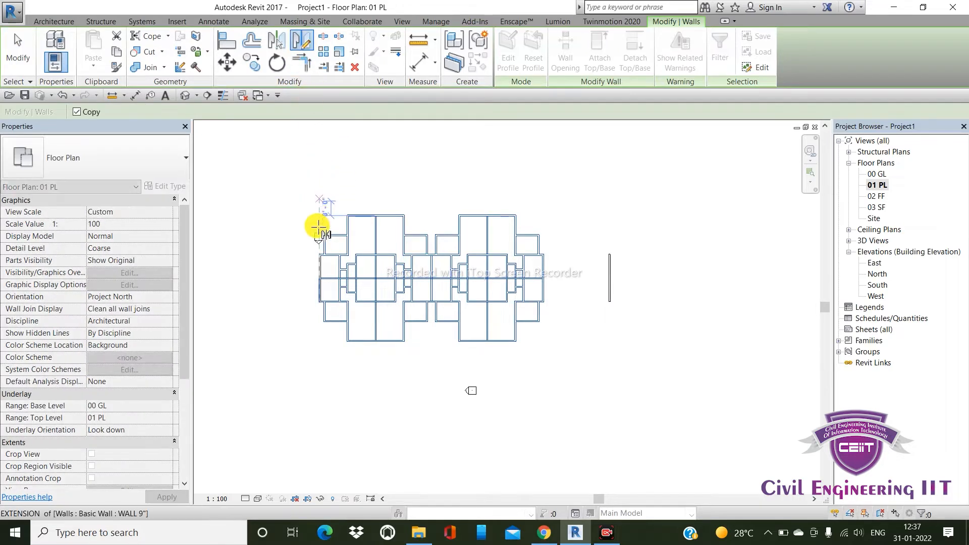
pyautogui.scroll(1, 320, 223)
pyautogui.press('Escape')
pyautogui.press('Escape')
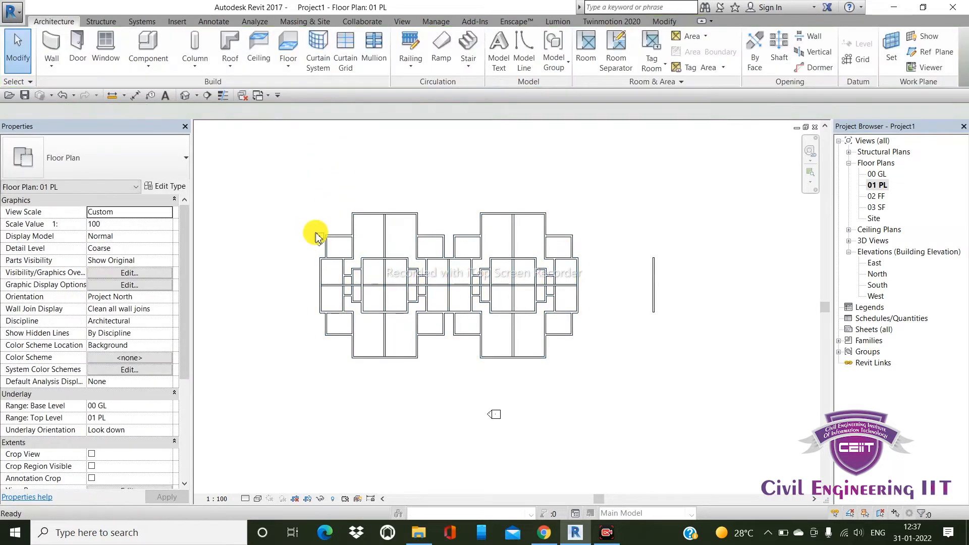
# Step: Move the North elevation marker clear of the walls, beyond the plan's northwest corner
pyautogui.scroll(-1, 320, 235)
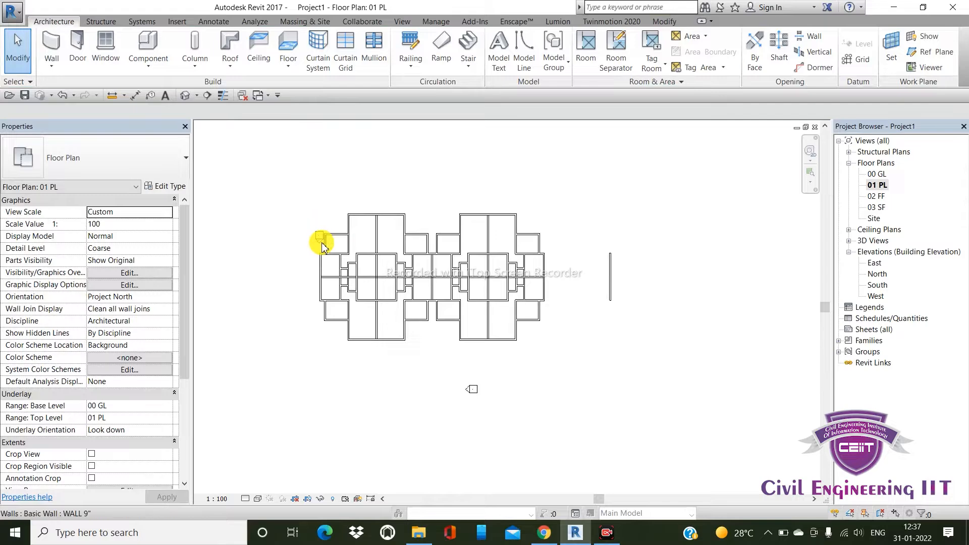
pyautogui.click(317, 240)
pyautogui.scroll(2, 317, 238)
pyautogui.click(313, 211)
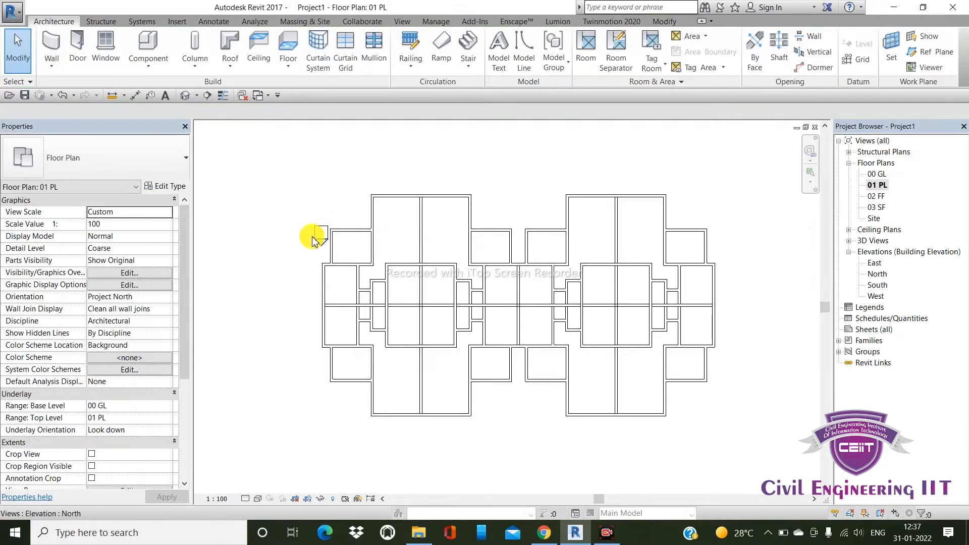
pyautogui.scroll(2, 314, 240)
pyautogui.moveTo(313, 206)
pyautogui.mouseDown()
pyautogui.moveTo(342, 266)
pyautogui.moveTo(272, 130)
pyautogui.mouseUp()
pyautogui.scroll(-2, 328, 171)
# Step: Mirror a copy of all the building's walls about a vertical axis drawn between its east side and the detached wall
pyautogui.moveTo(304, 163); pyautogui.dragTo(735, 414)
pyautogui.scroll(-4, 593, 376)
pyautogui.moveTo(591, 356); pyautogui.dragTo(498, 321, button='middle')
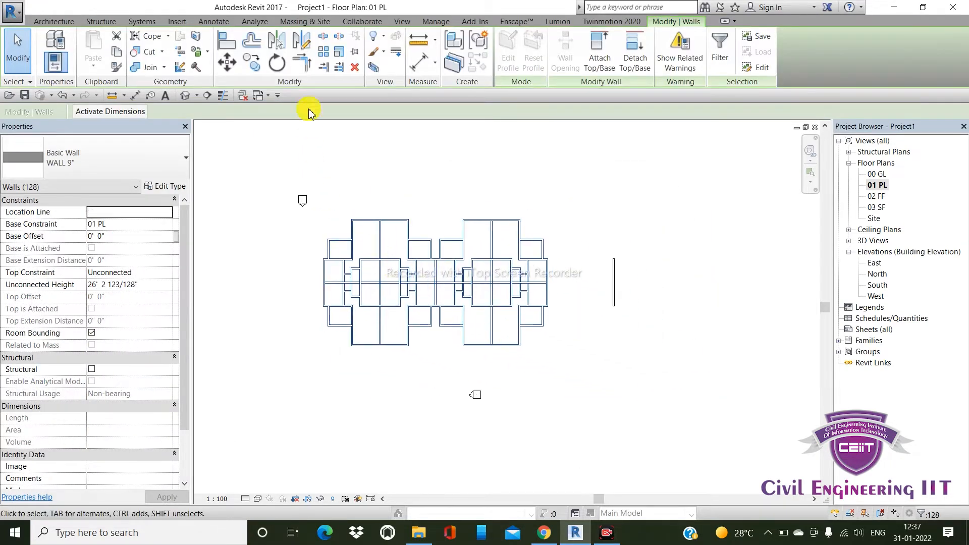
pyautogui.click(307, 49)
pyautogui.scroll(2, 578, 294)
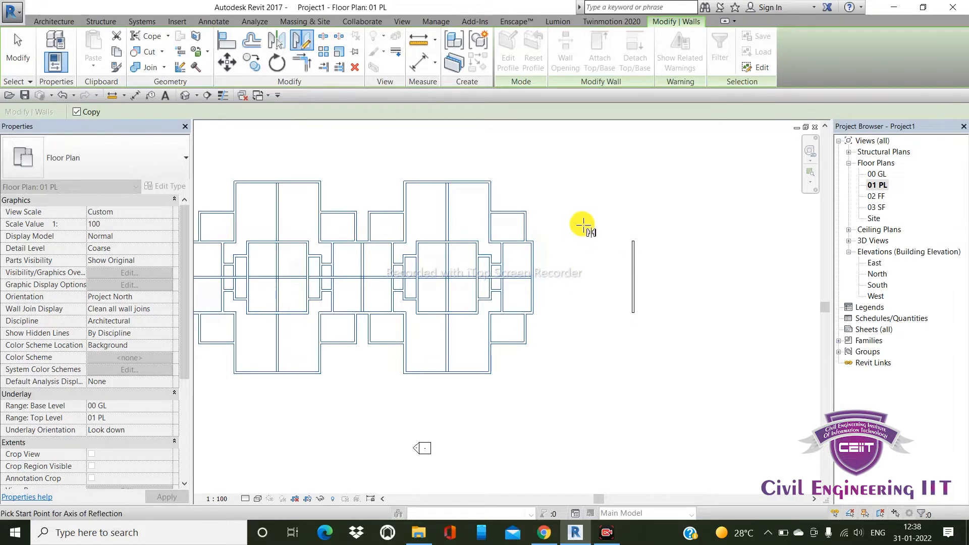
pyautogui.click(577, 213)
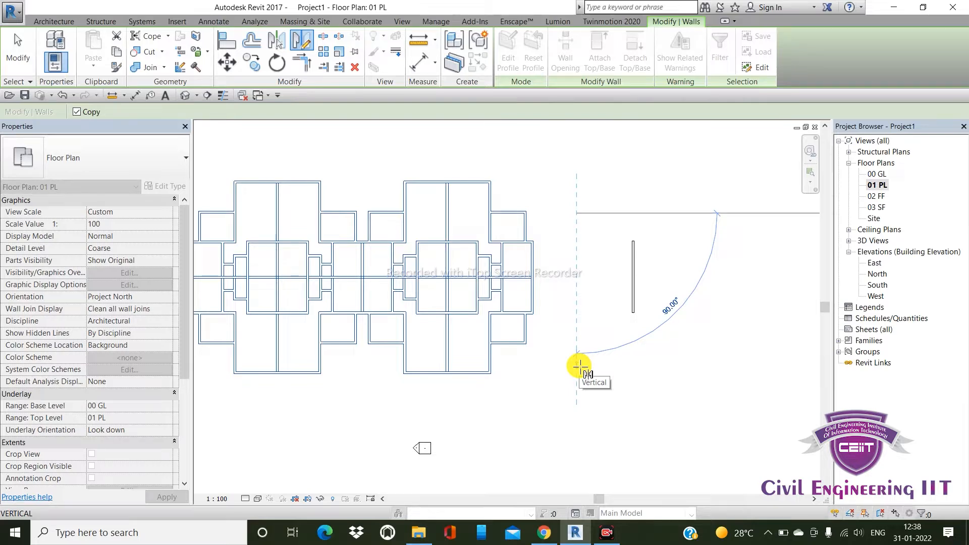
pyautogui.click(585, 340)
pyautogui.scroll(-1, 588, 338)
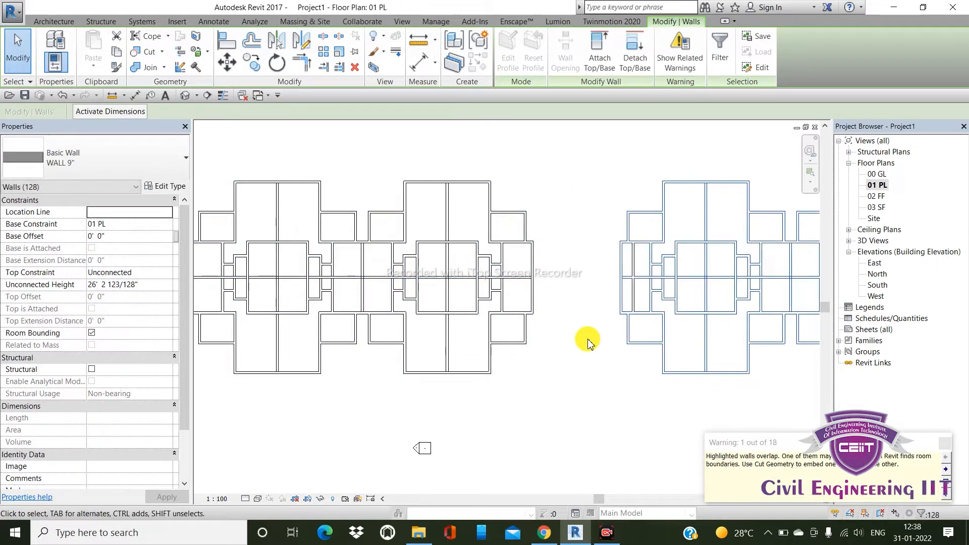
pyautogui.scroll(-2, 589, 340)
pyautogui.click(618, 392)
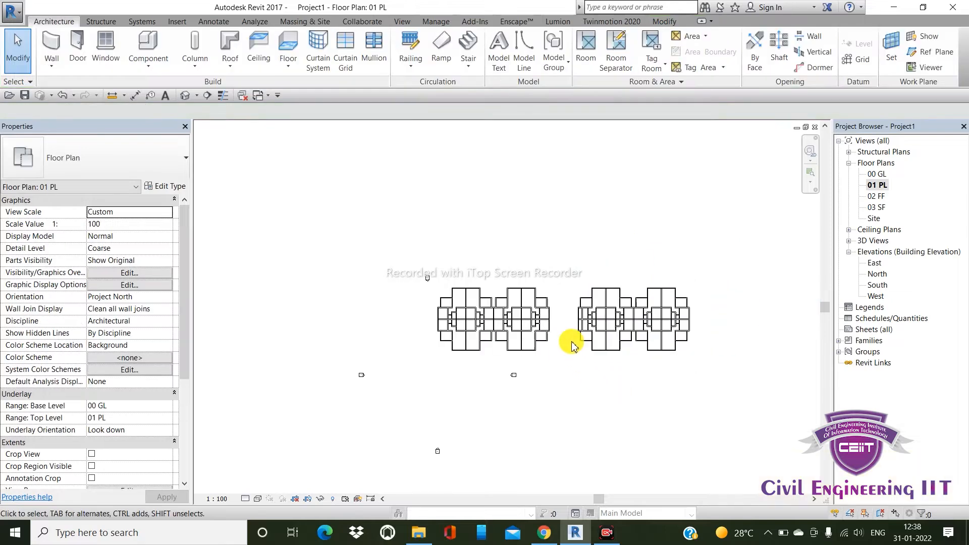
pyautogui.scroll(1, 566, 282)
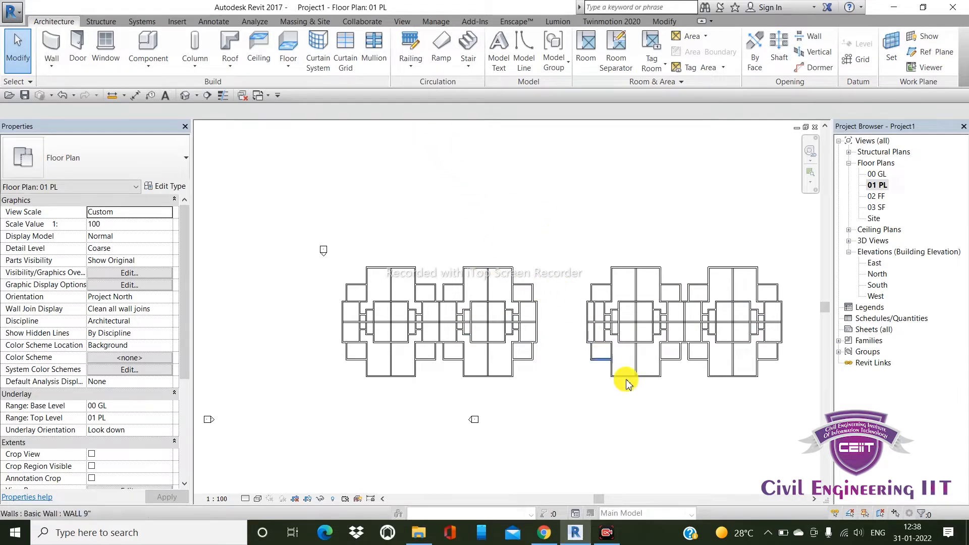
pyautogui.moveTo(634, 403); pyautogui.dragTo(427, 239)
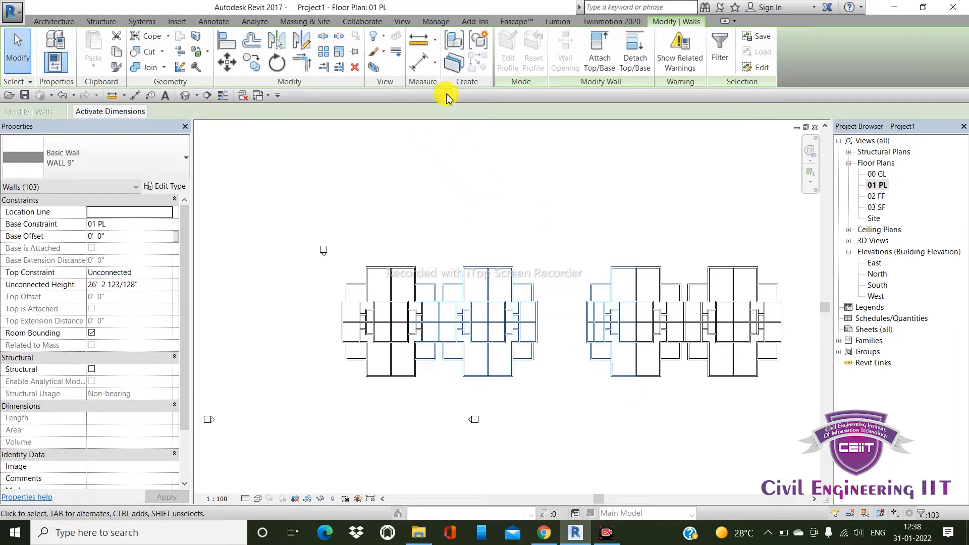
pyautogui.click(573, 306)
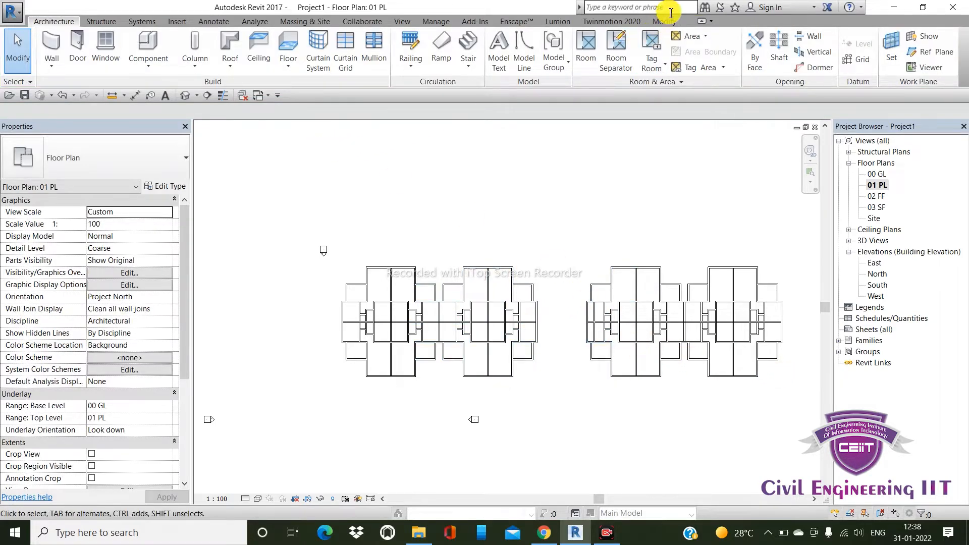
# Step: Move all walls of the western building about 92' straight north with the Move tool
pyautogui.click(657, 21)
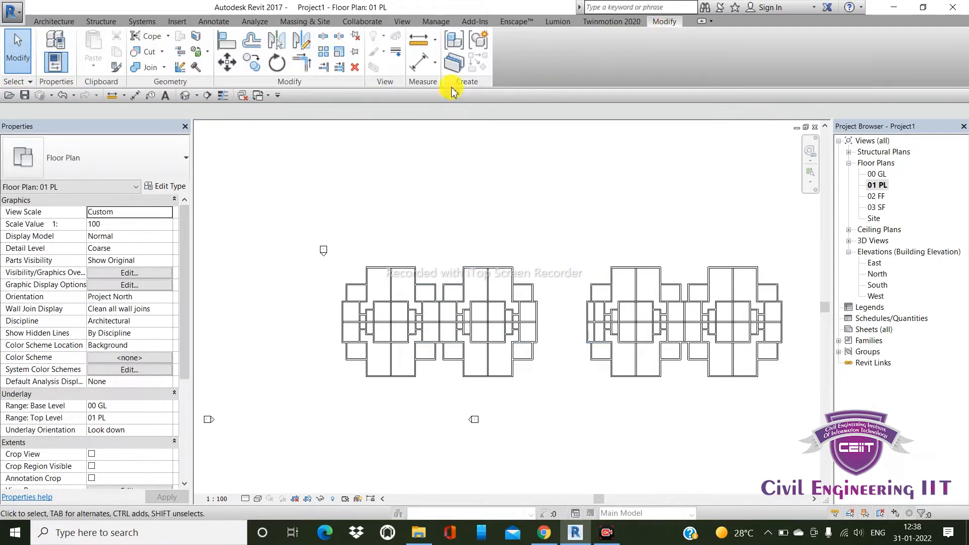
pyautogui.click(230, 63)
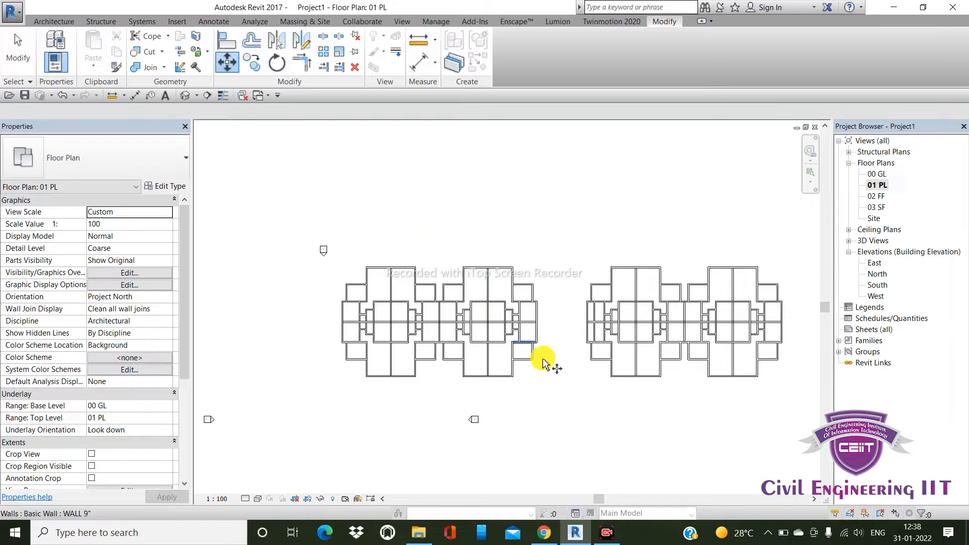
pyautogui.moveTo(528, 393); pyautogui.dragTo(332, 262)
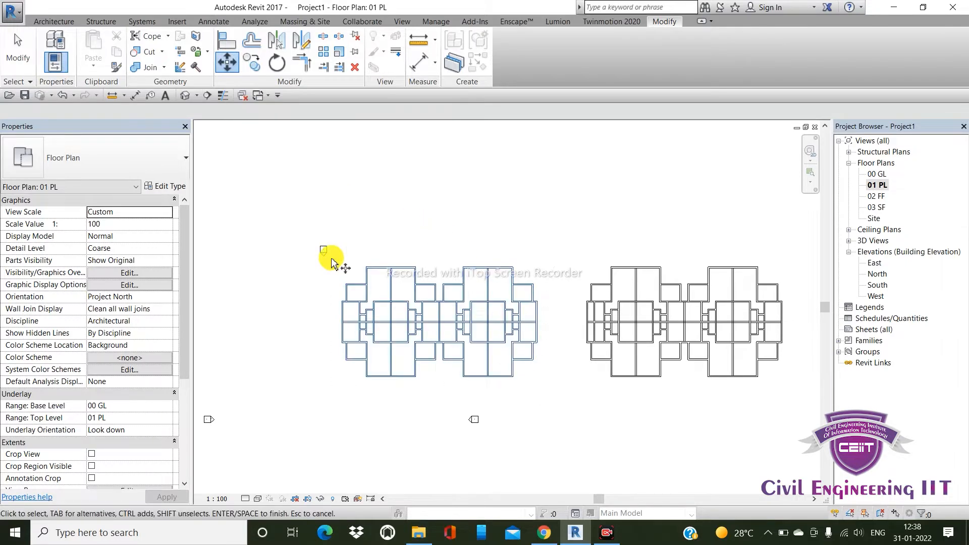
pyautogui.rightClick(332, 263)
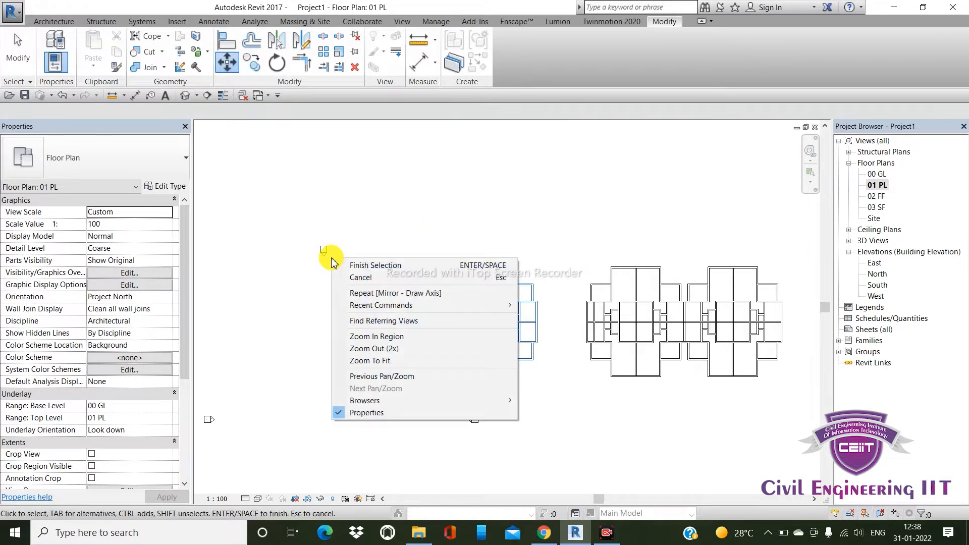
pyautogui.click(377, 266)
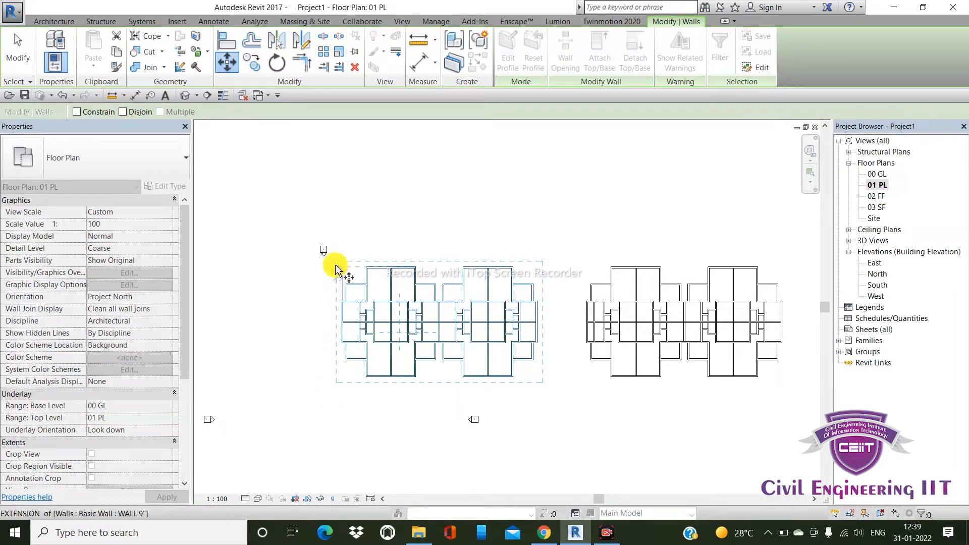
pyautogui.scroll(-2, 259, 271)
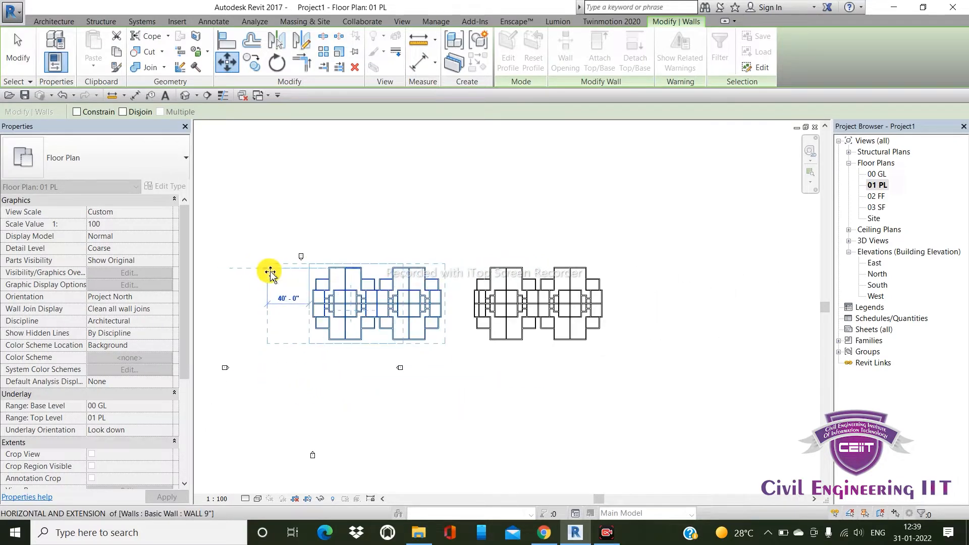
pyautogui.click(268, 275)
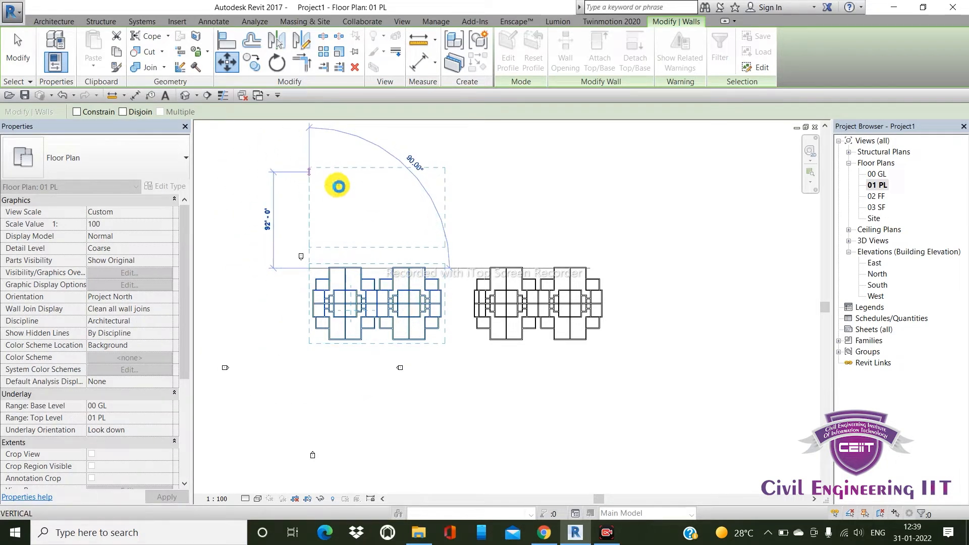
pyautogui.click(335, 189)
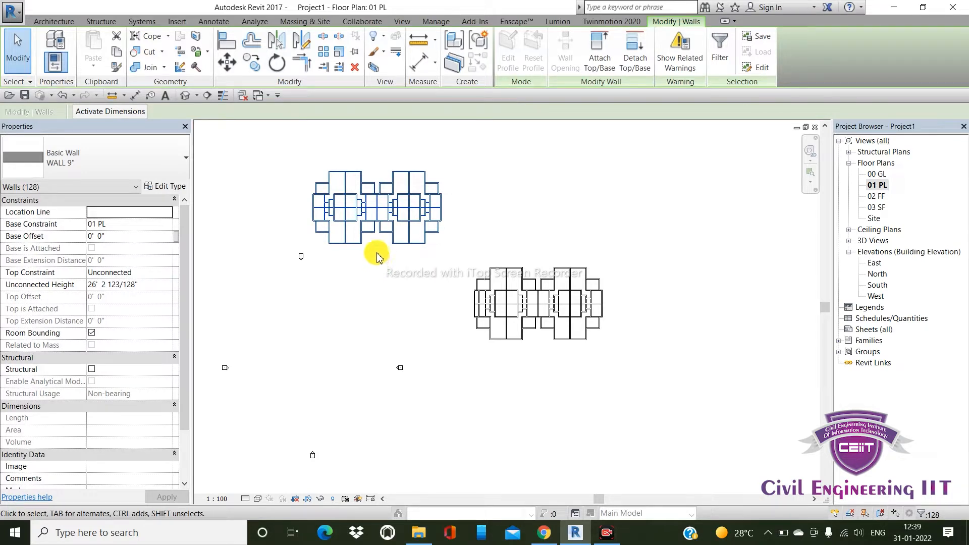
# Step: Copy the moved western building about 96' straight south, then clear the selection
pyautogui.click(255, 64)
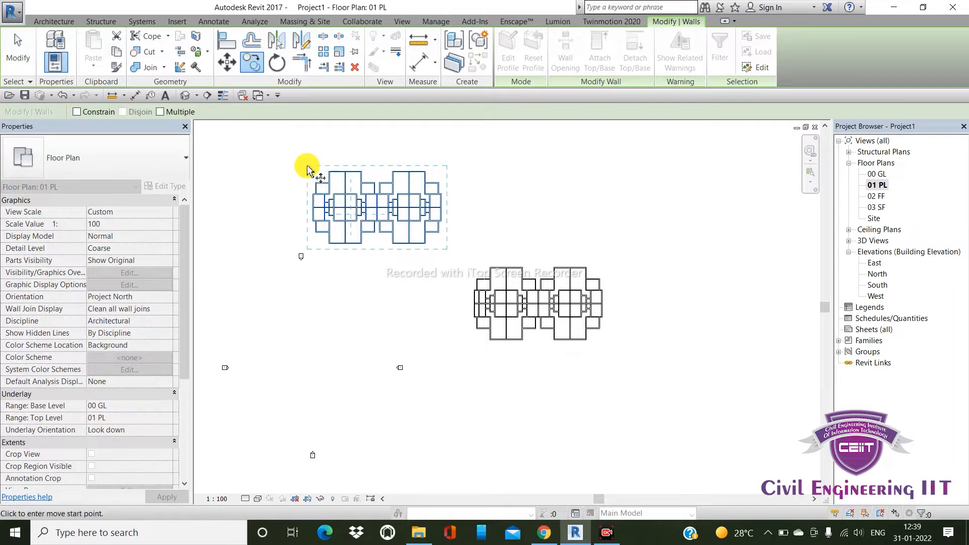
pyautogui.click(308, 167)
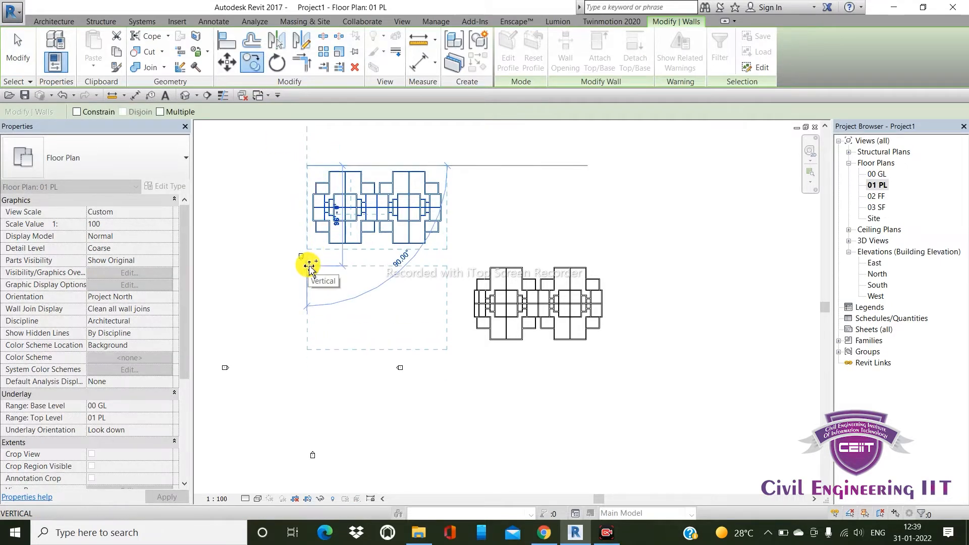
pyautogui.click(365, 295)
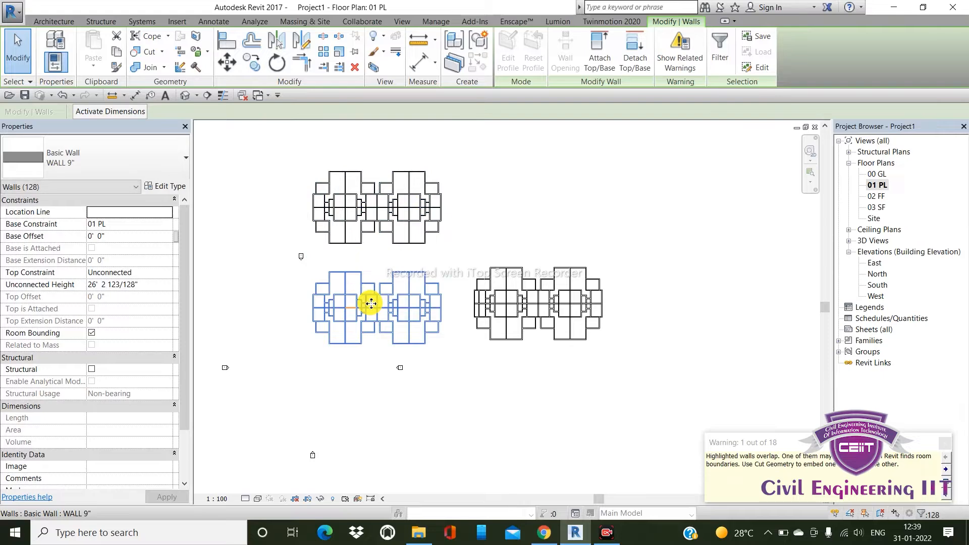
pyautogui.press('Escape')
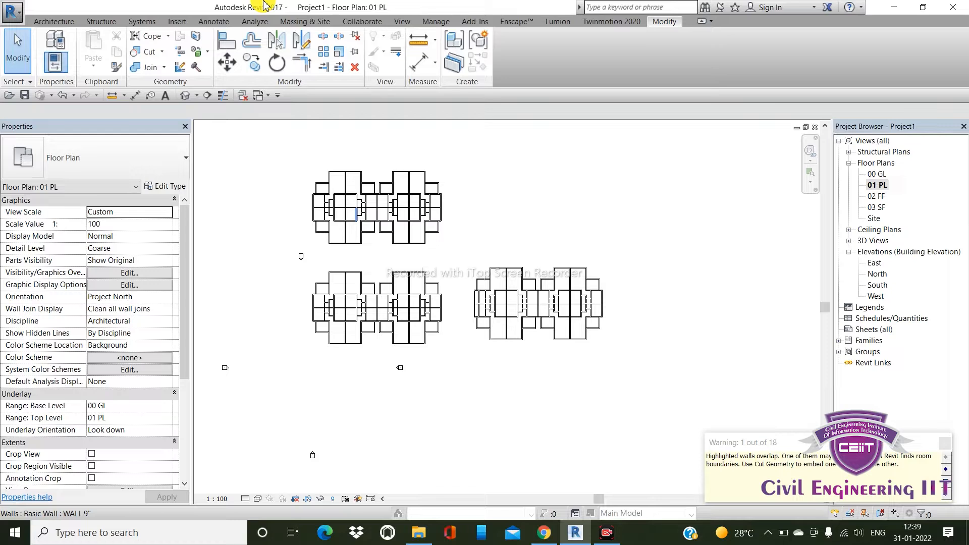
# Step: Rotate all walls of the eastern building 30° counterclockwise about its centre, then clear the selection
pyautogui.click(276, 61)
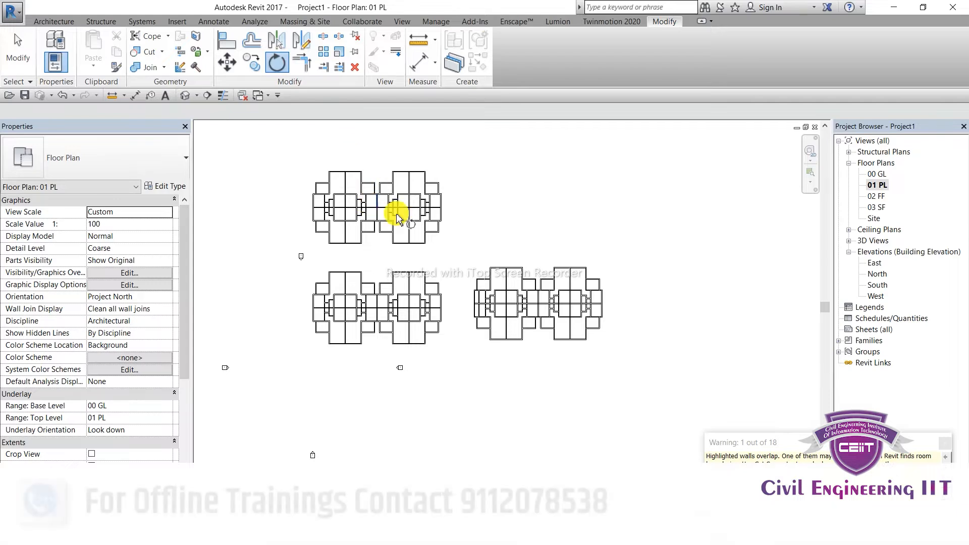
pyautogui.moveTo(469, 250); pyautogui.dragTo(653, 396)
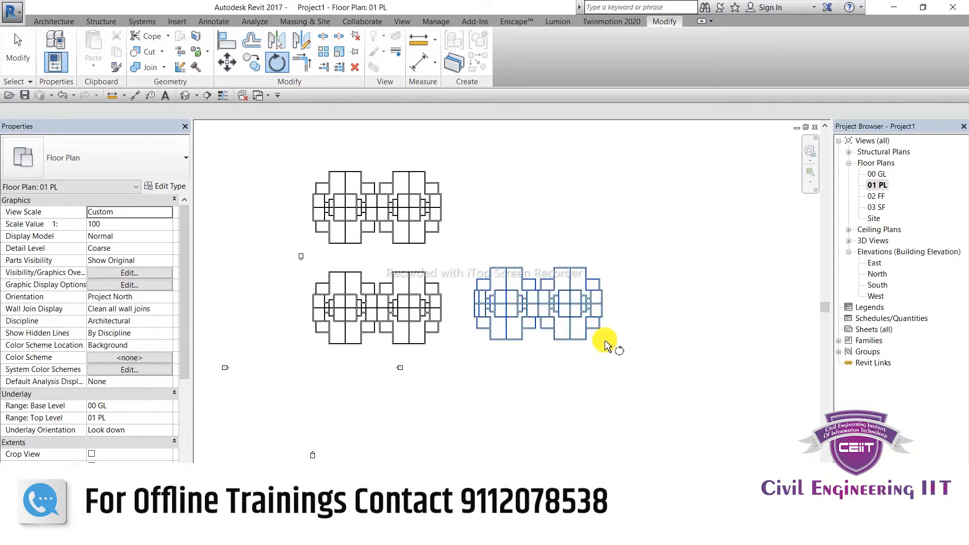
pyautogui.rightClick(536, 267)
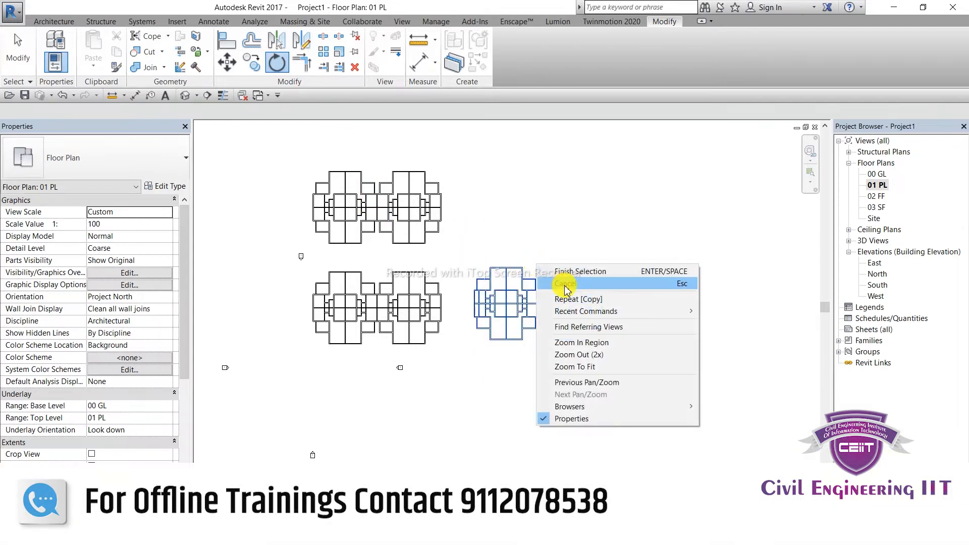
pyautogui.click(559, 272)
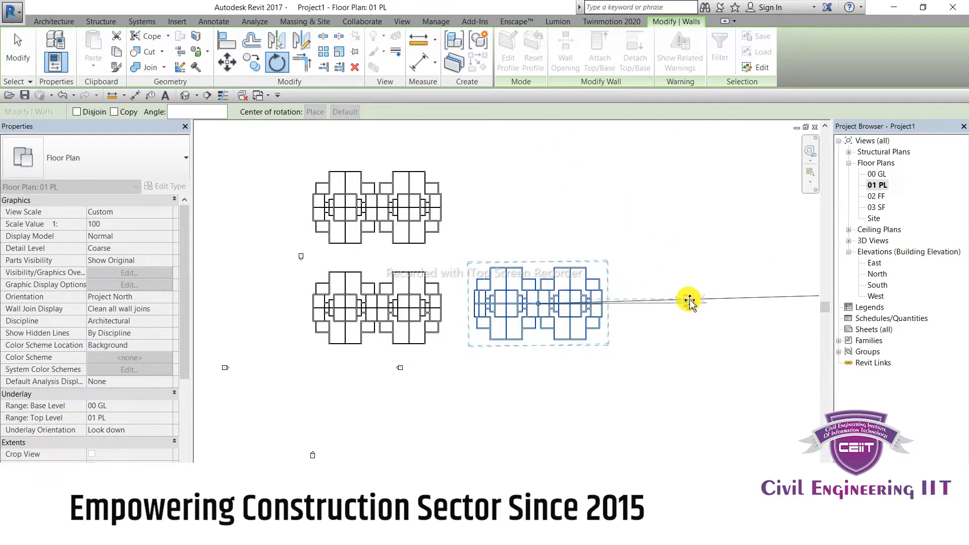
pyautogui.click(630, 303)
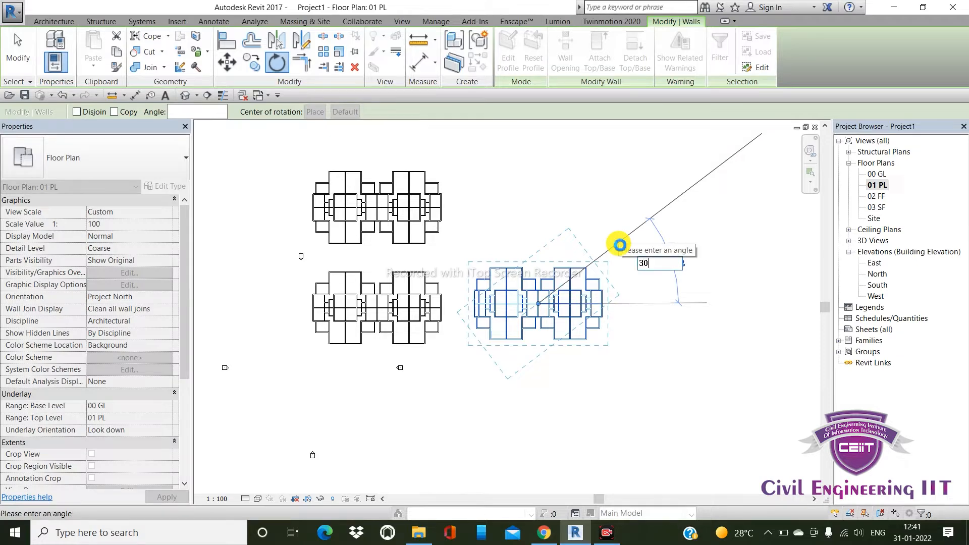
pyautogui.press('Return')
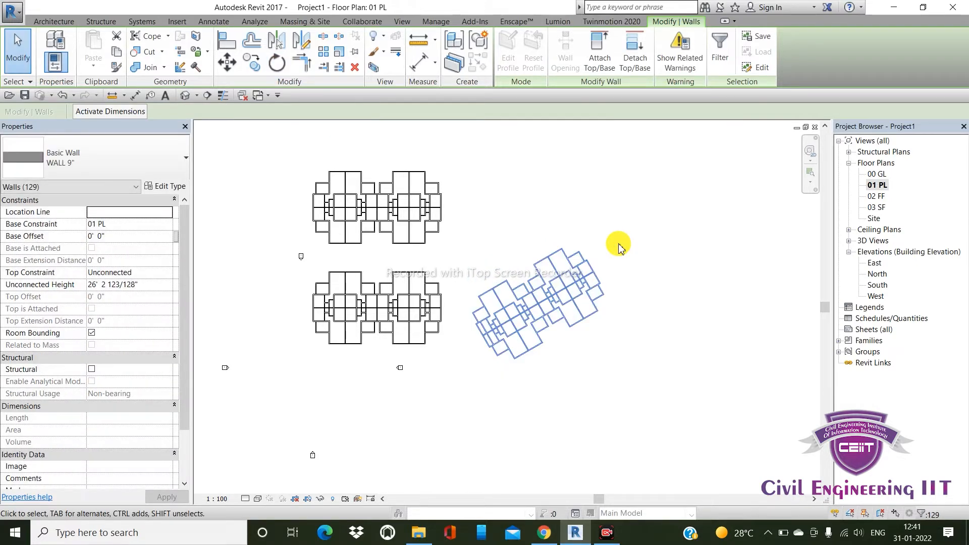
pyautogui.click(677, 195)
# Step: Examine the rotated building in plan and in the default 3D view, then return to floor plan 01 PL
pyautogui.scroll(5, 595, 320)
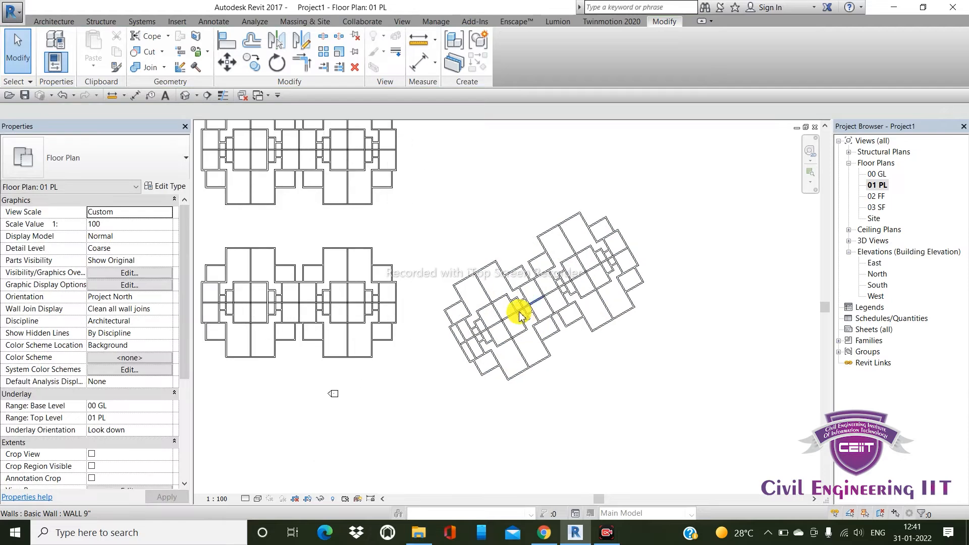
pyautogui.scroll(1, 527, 310)
pyautogui.scroll(-4, 499, 333)
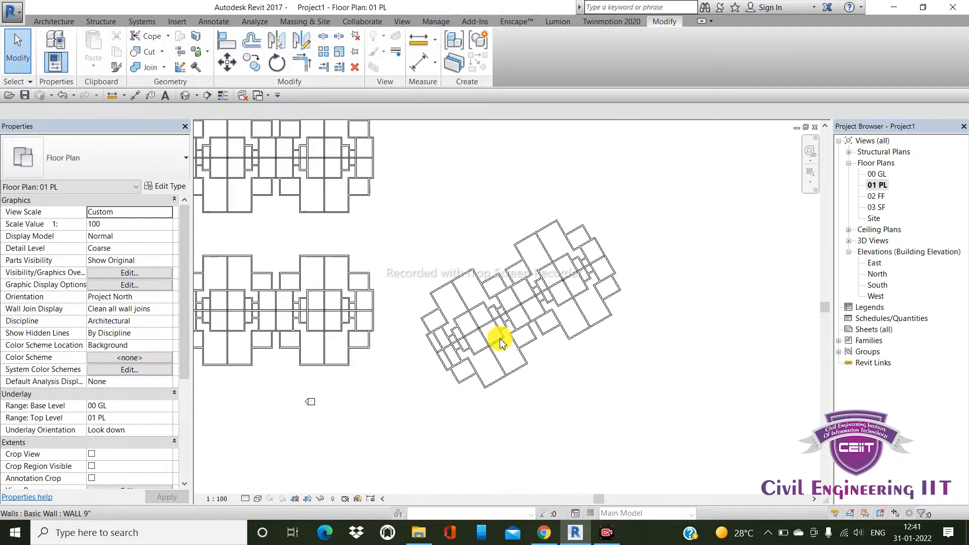
pyautogui.scroll(-1, 505, 339)
pyautogui.scroll(1, 523, 332)
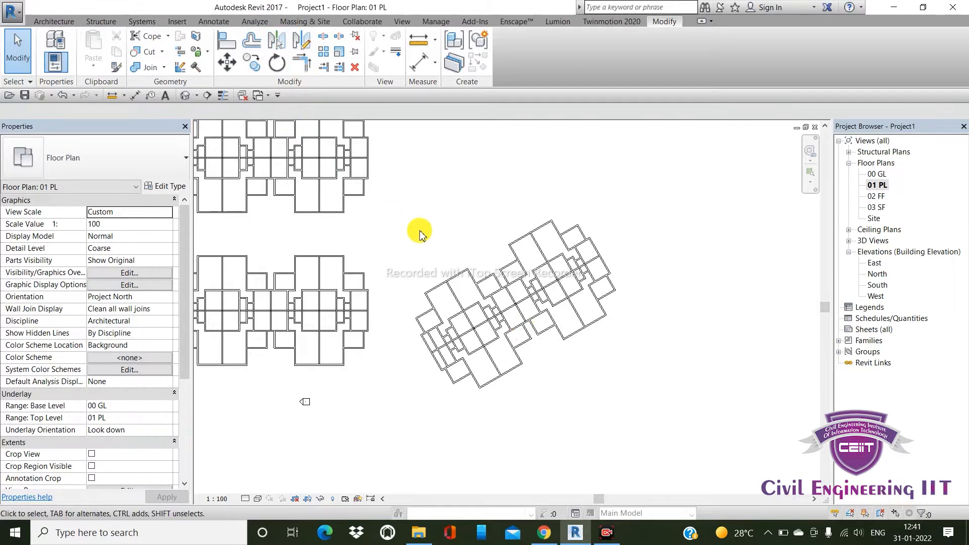
pyautogui.scroll(-2, 429, 241)
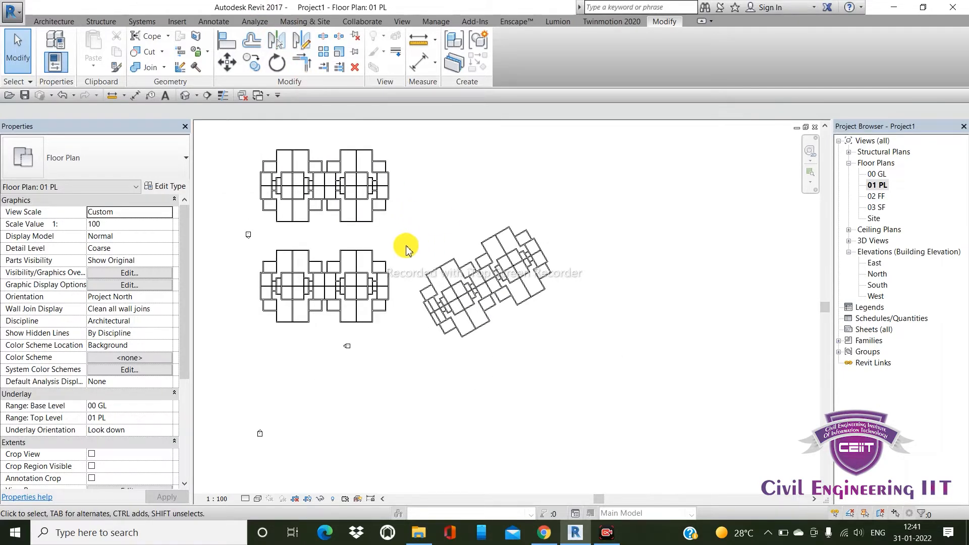
pyautogui.scroll(1, 298, 264)
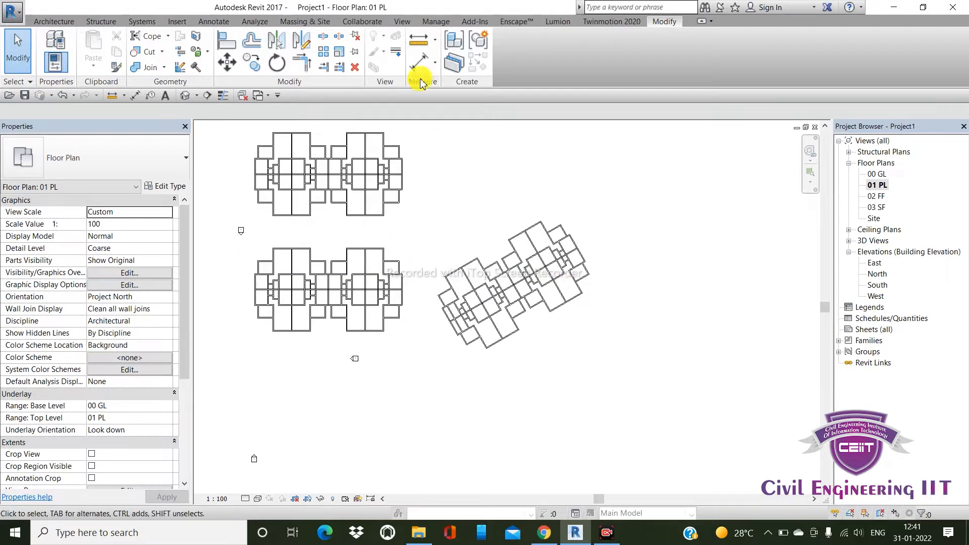
pyautogui.click(403, 22)
pyautogui.click(361, 43)
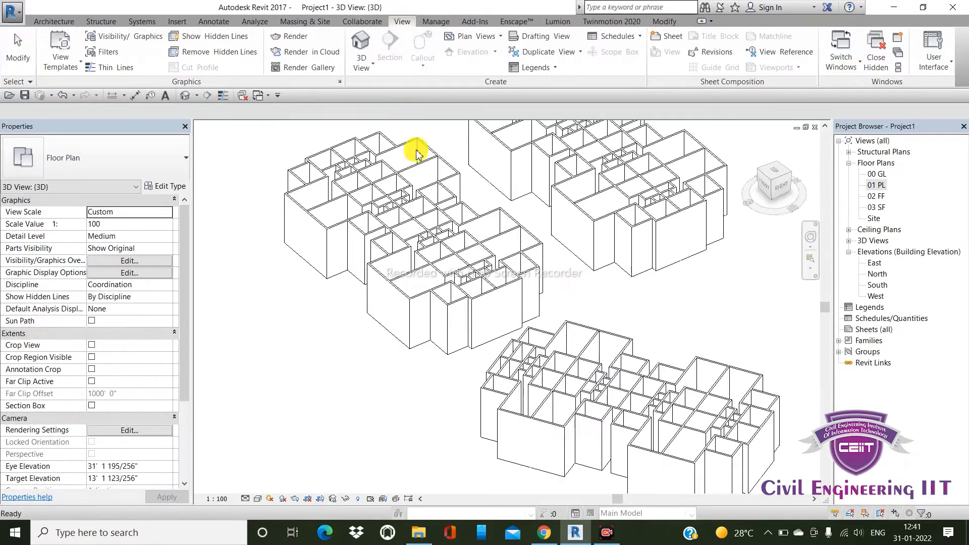
pyautogui.scroll(2, 666, 264)
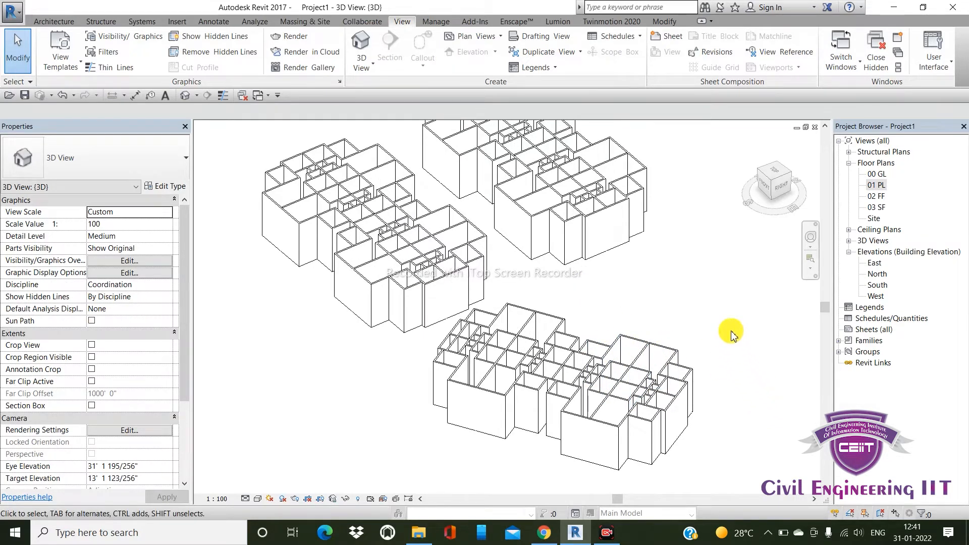
pyautogui.click(875, 185)
pyautogui.doubleClick(875, 186)
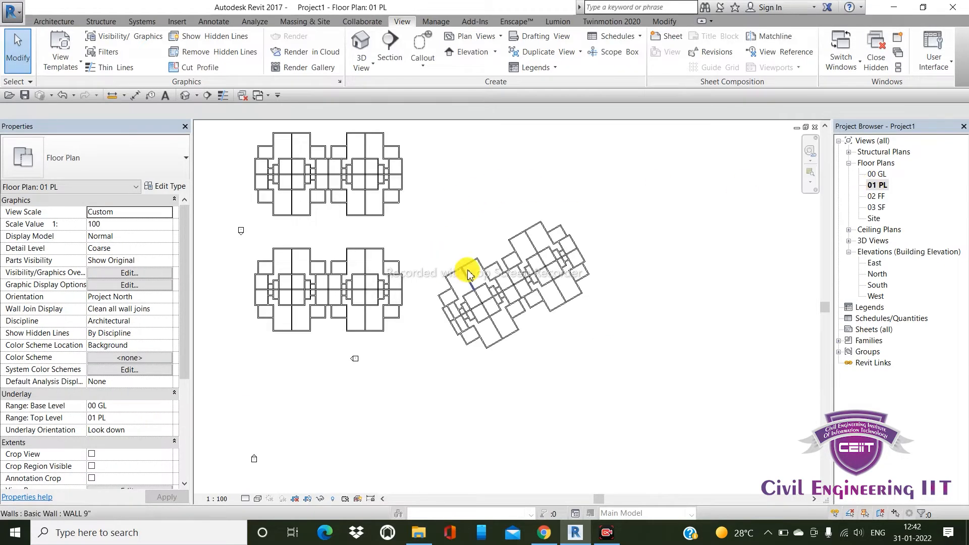
pyautogui.scroll(-3, 466, 270)
pyautogui.scroll(2, 387, 224)
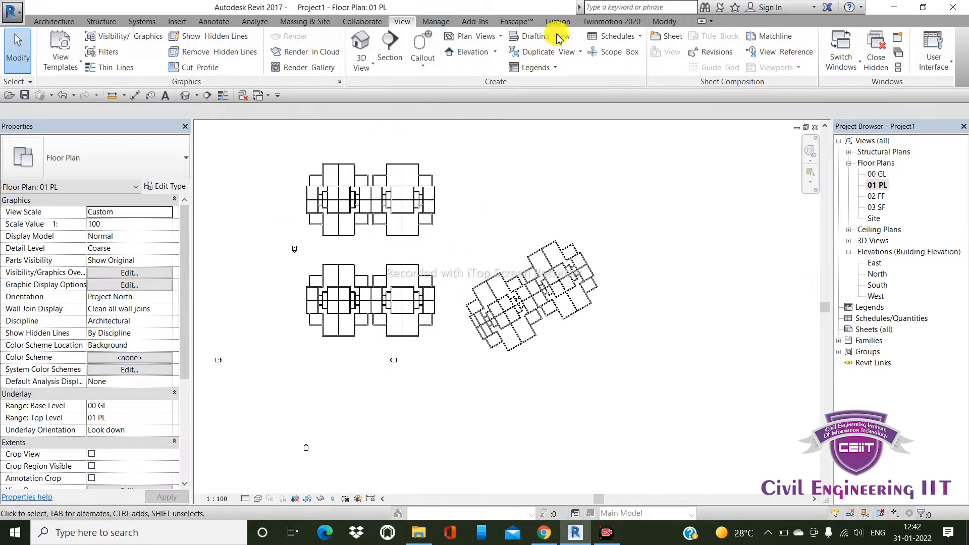
# Step: In the northern building's western half, use Trim/Extend to Corner to join the large north room's east wall to the short horizontal wall south of it
pyautogui.click(669, 23)
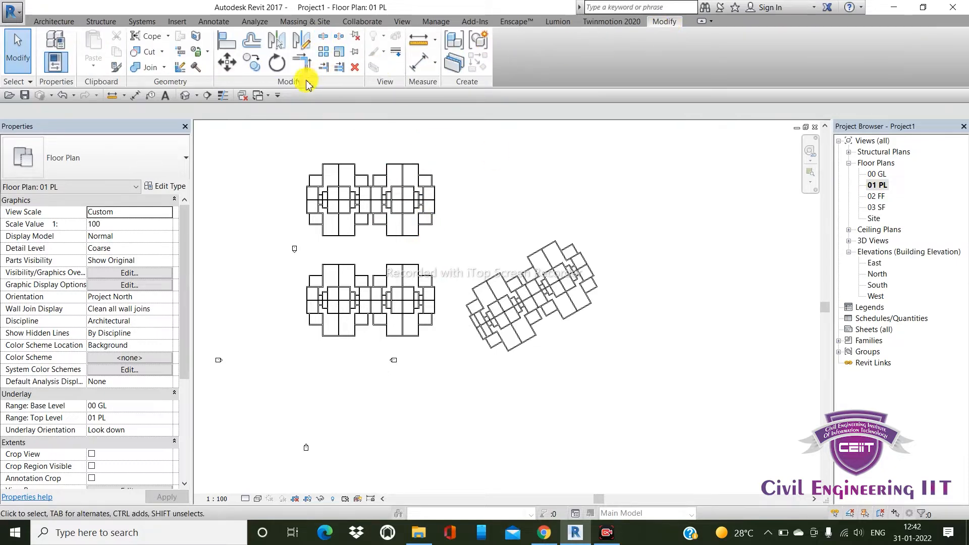
pyautogui.scroll(5, 283, 201)
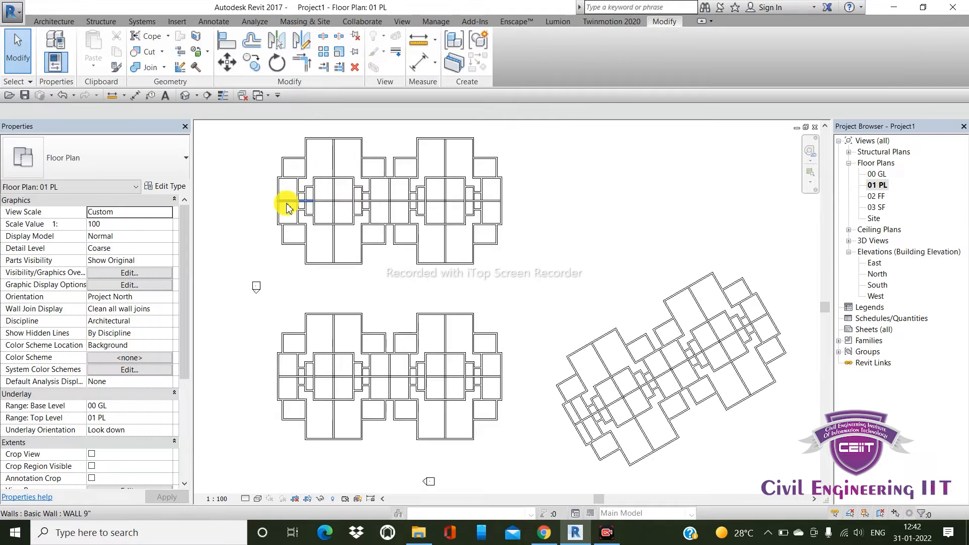
pyautogui.scroll(-3, 314, 210)
pyautogui.scroll(6, 303, 167)
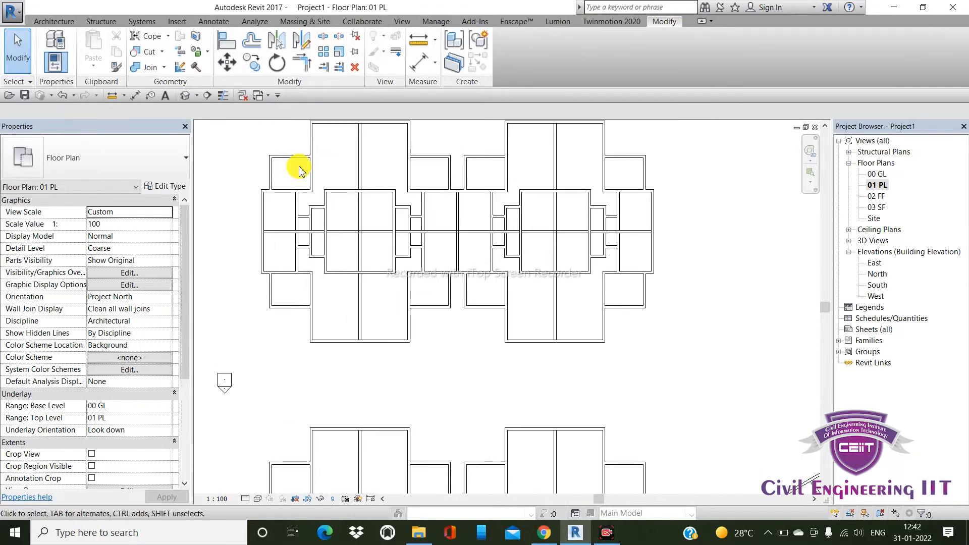
pyautogui.click(299, 60)
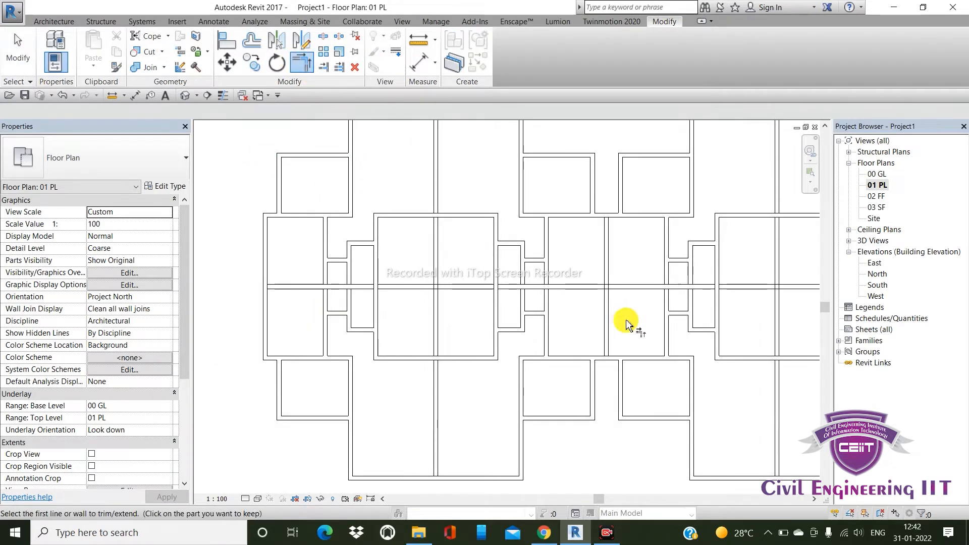
pyautogui.scroll(3, 358, 171)
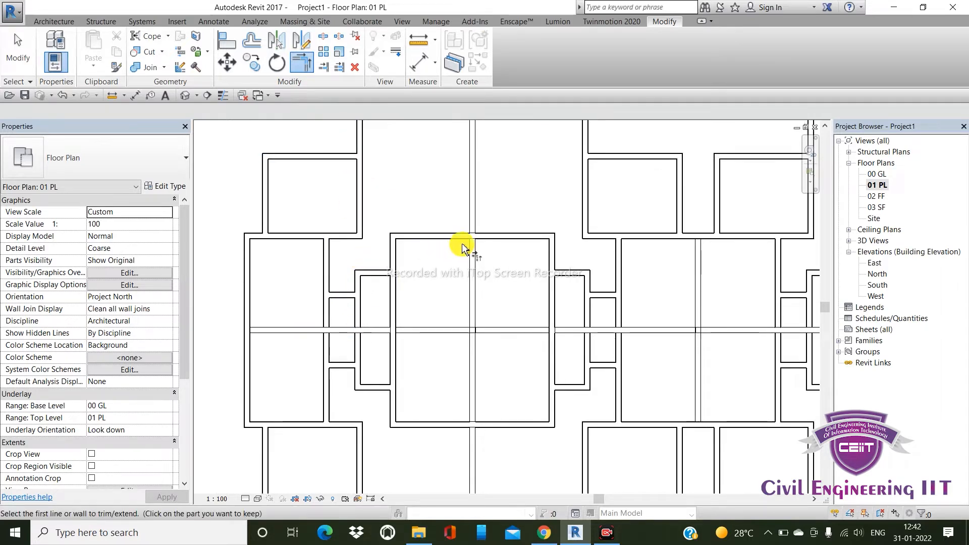
pyautogui.scroll(-2, 505, 264)
pyautogui.scroll(5, 439, 270)
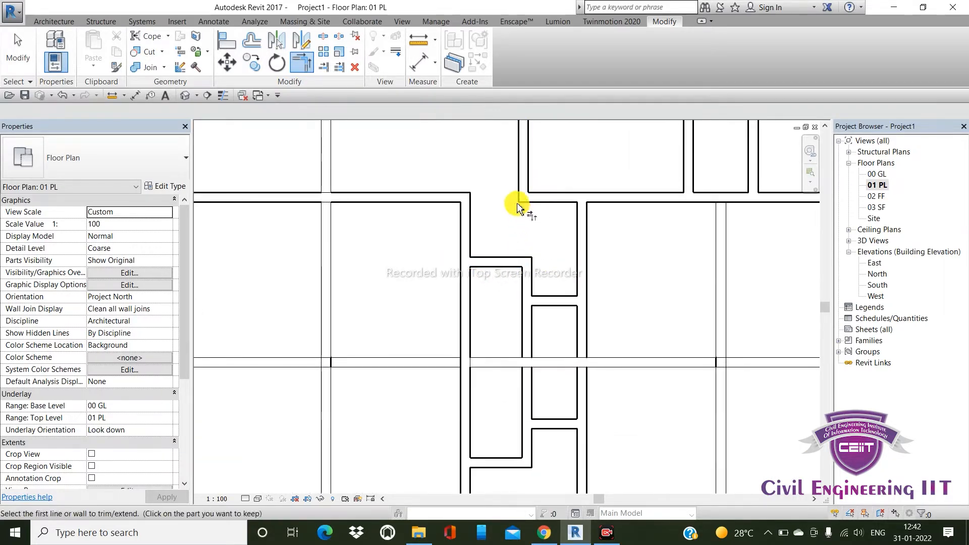
pyautogui.click(491, 263)
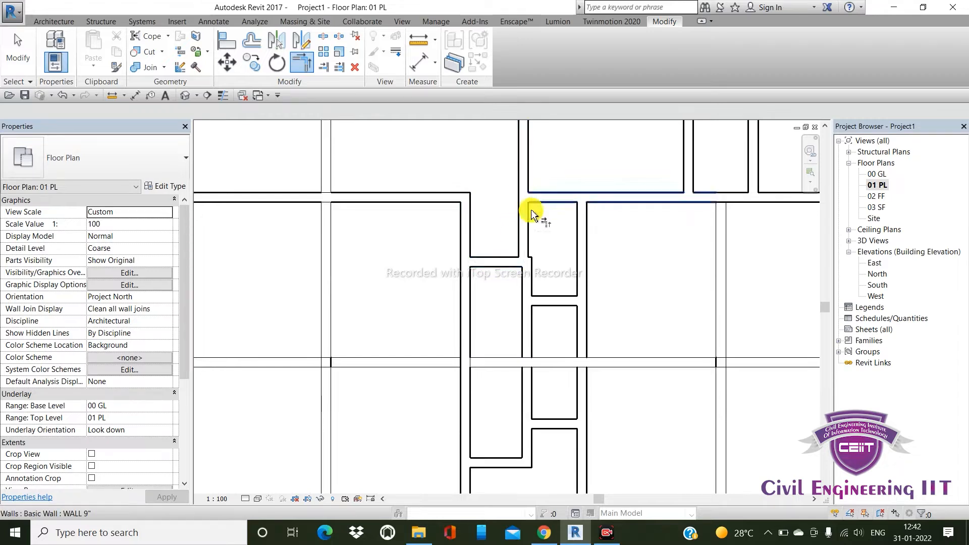
pyautogui.click(526, 198)
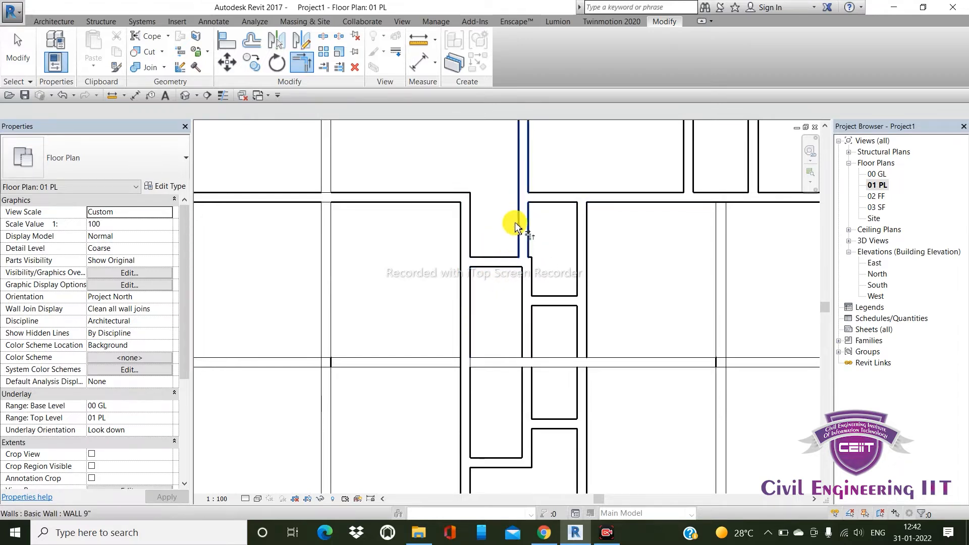
# Step: Extend the north outer wall of both halves of the northern building to corners with the side walls flanking the central gap
pyautogui.scroll(-1, 490, 257)
pyautogui.scroll(-2, 490, 257)
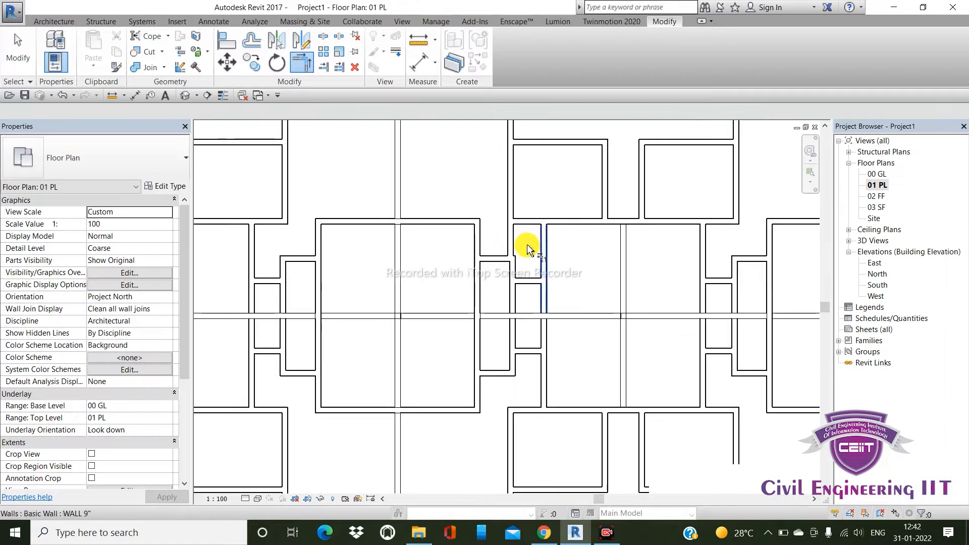
pyautogui.scroll(3, 612, 217)
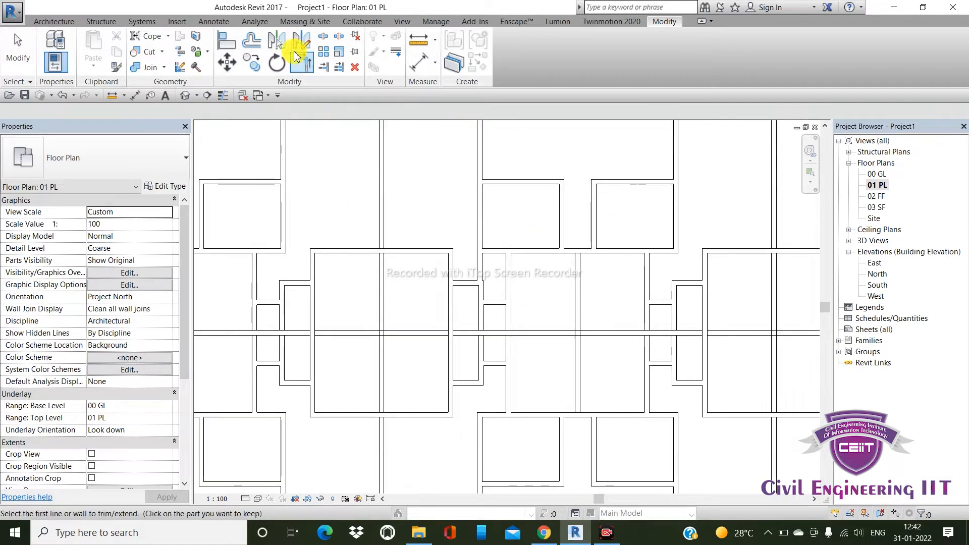
pyautogui.scroll(-2, 558, 190)
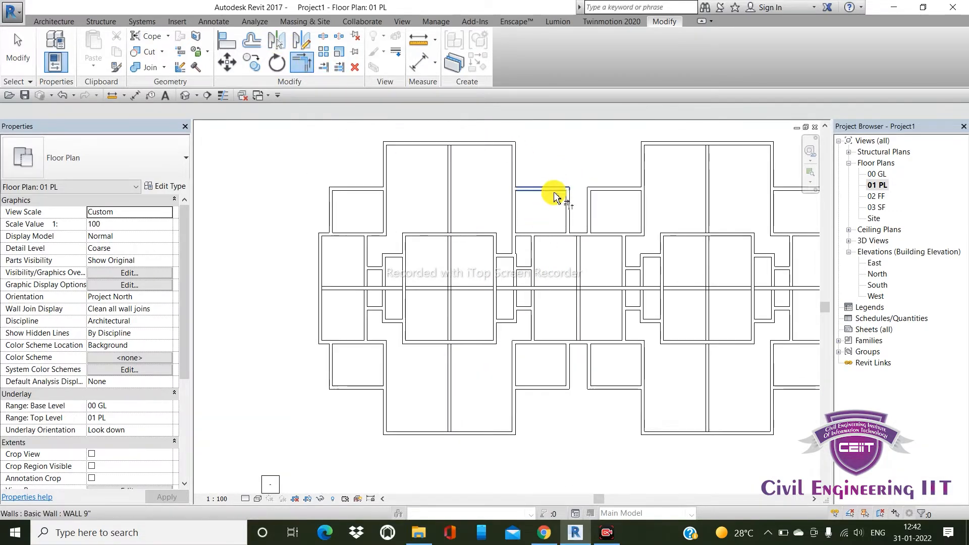
pyautogui.scroll(1, 526, 253)
pyautogui.scroll(2, 510, 175)
pyautogui.scroll(1, 508, 174)
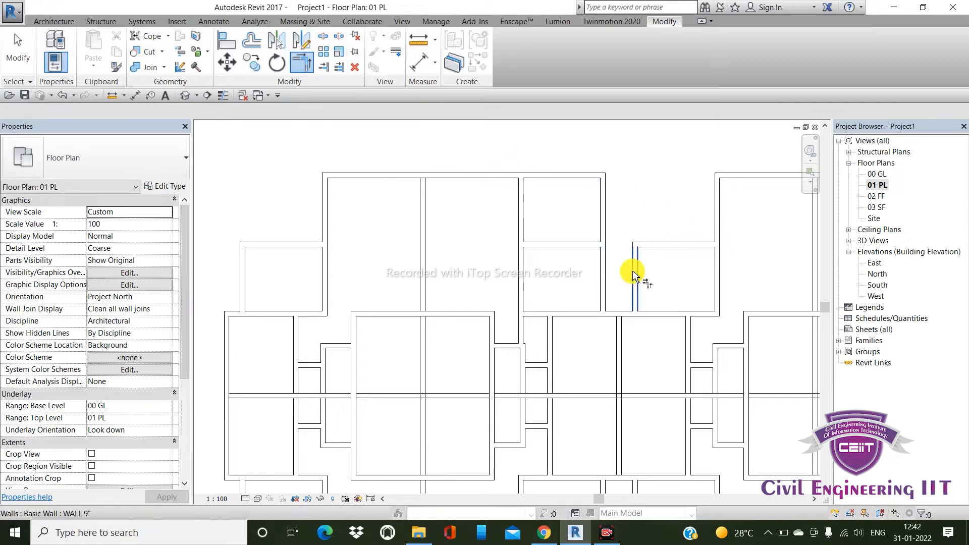
pyautogui.scroll(-4, 432, 234)
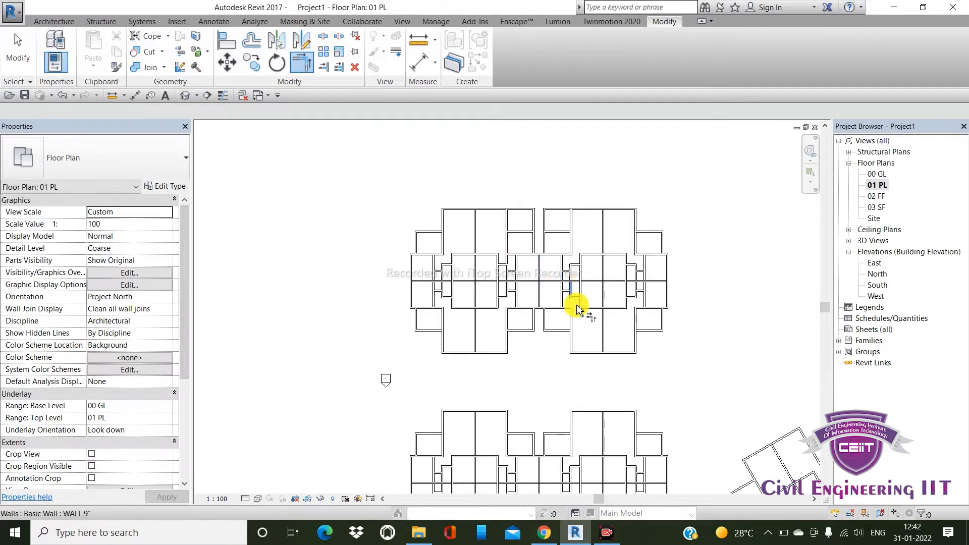
# Step: Join the central rooms' south walls to the outermost side walls of the large south rooms as corners, then end the trim command
pyautogui.scroll(3, 577, 309)
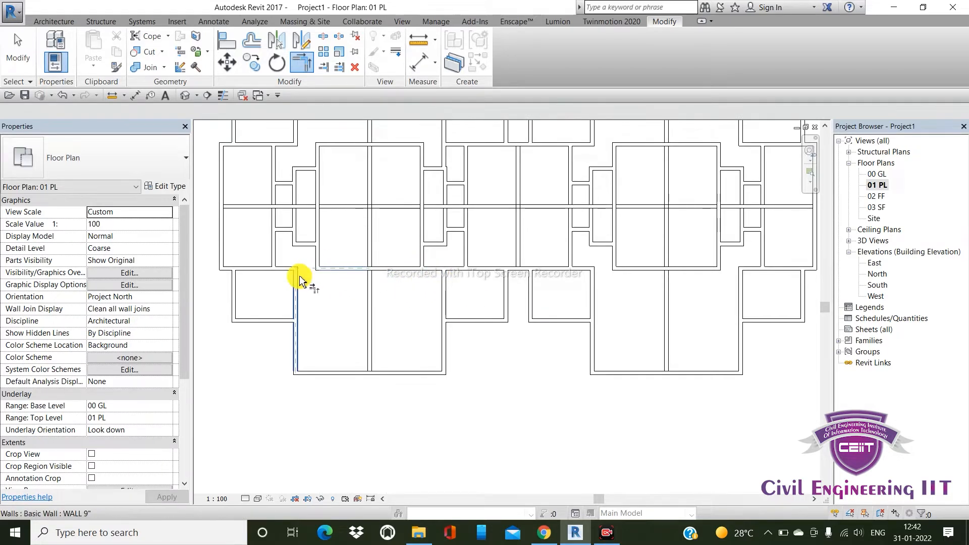
pyautogui.scroll(-2, 472, 300)
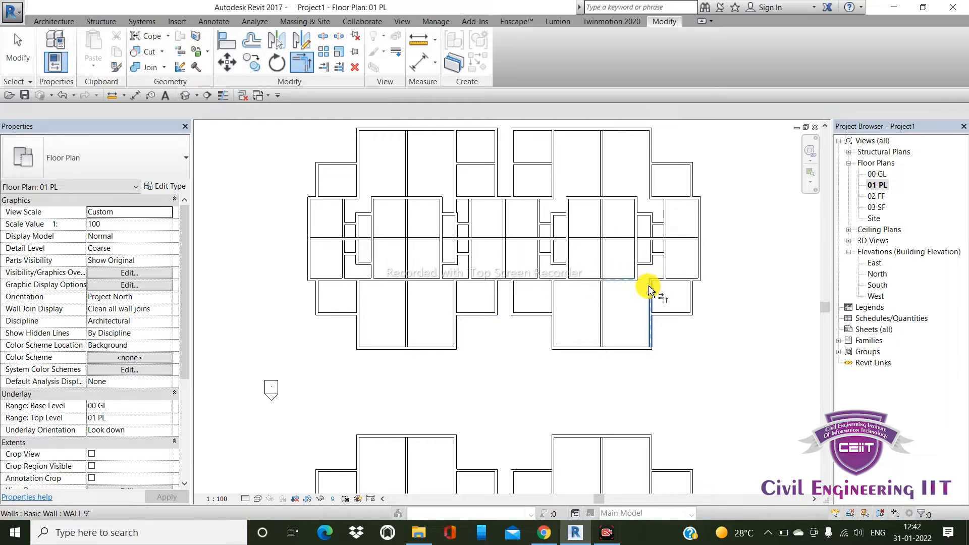
pyautogui.rightClick(403, 147)
pyautogui.click(407, 156)
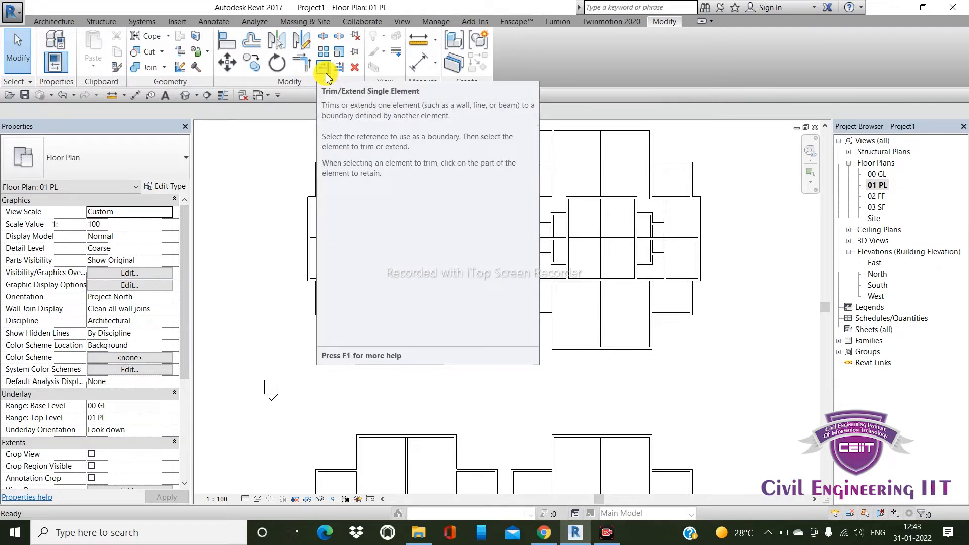
# Step: With Trim/Extend Single Element, extend the western central room's west wall to the north outer wall and the northeast partition to the middle vertical wall
pyautogui.scroll(4, 352, 174)
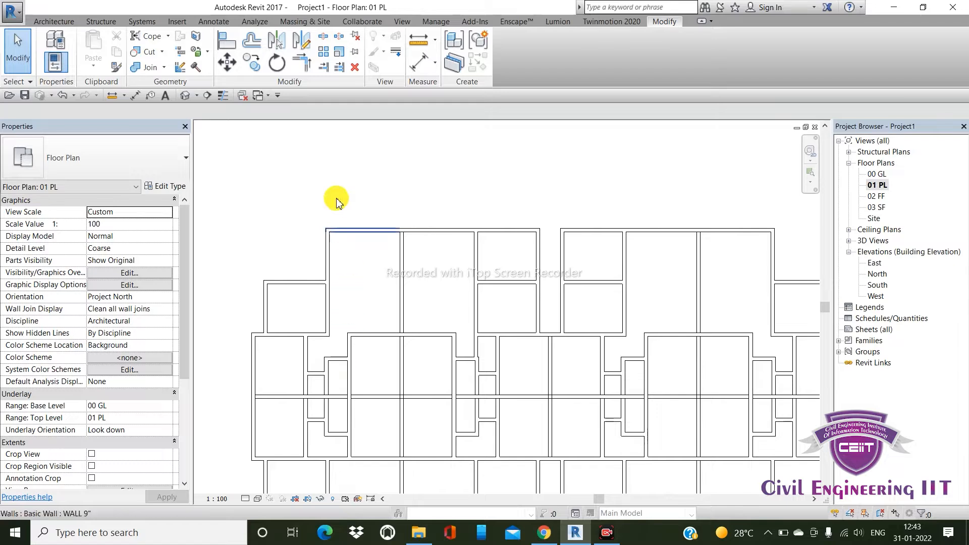
pyautogui.click(323, 67)
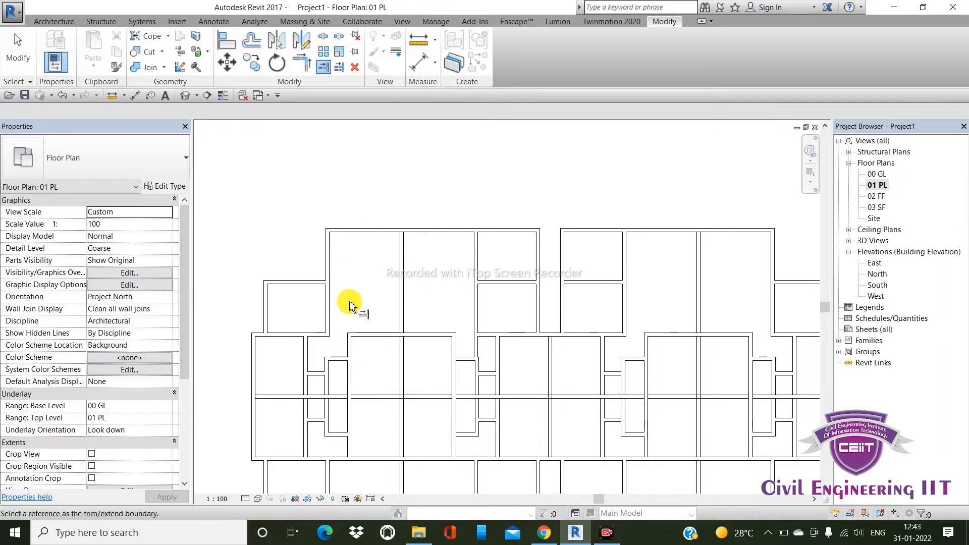
pyautogui.click(348, 235)
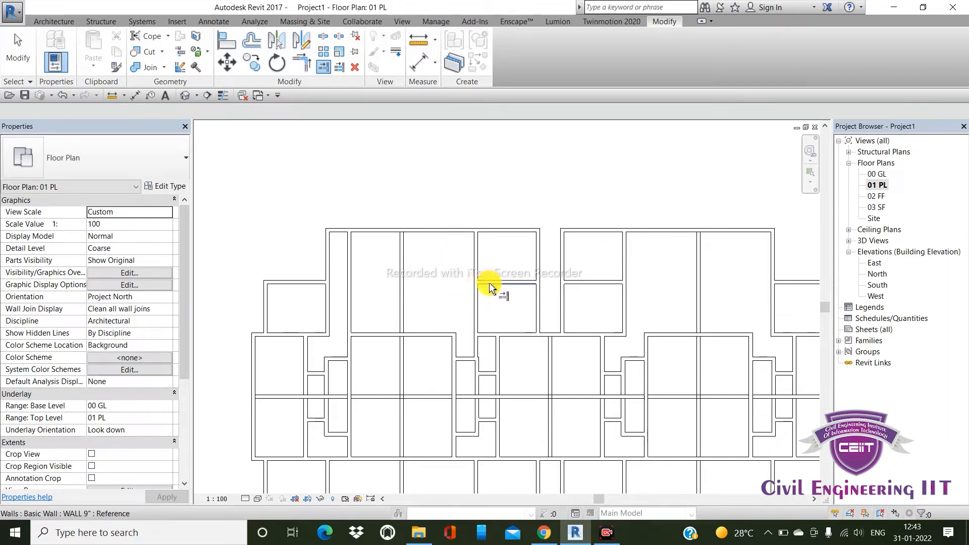
pyautogui.click(405, 288)
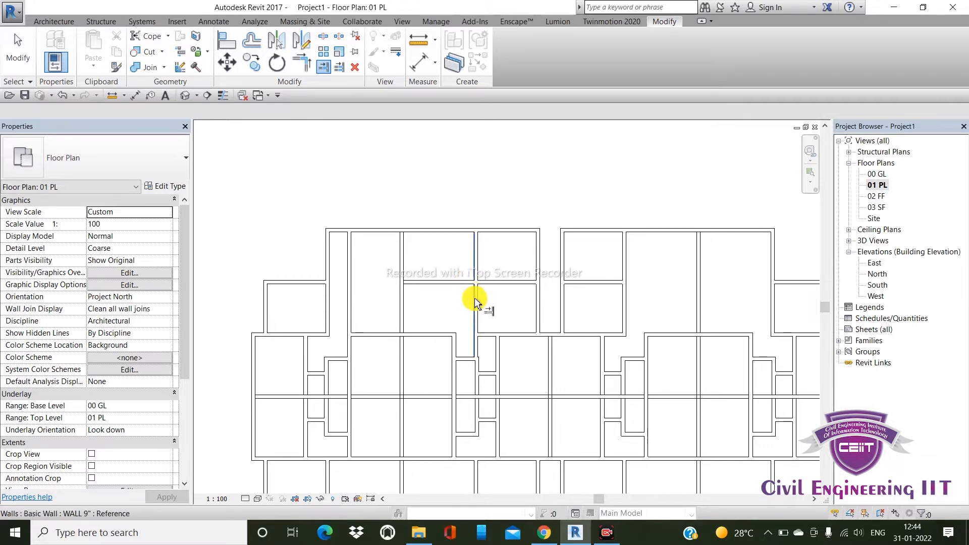
# Step: Trim the western half's northeast partition at the middle vertical wall, keeping the part east of that wall
pyautogui.click(476, 272)
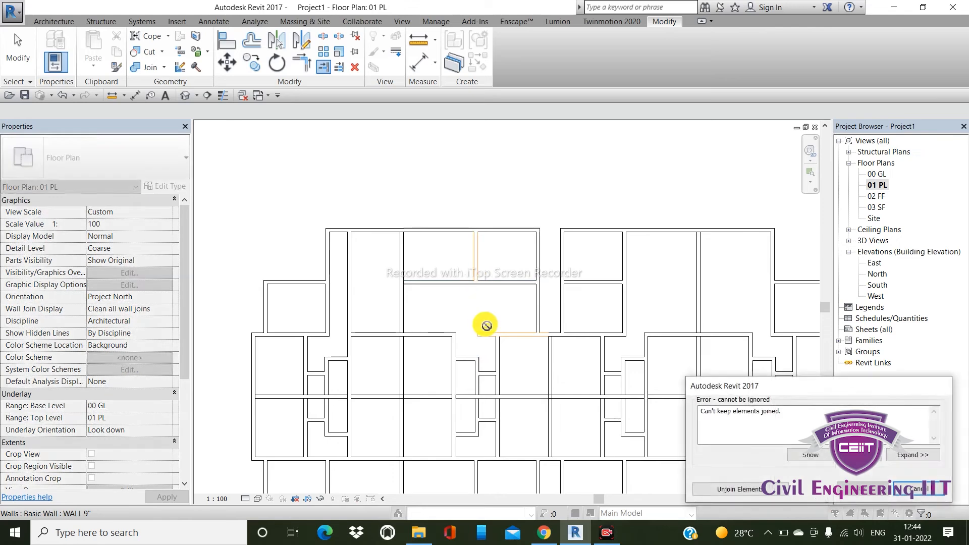
pyautogui.click(915, 489)
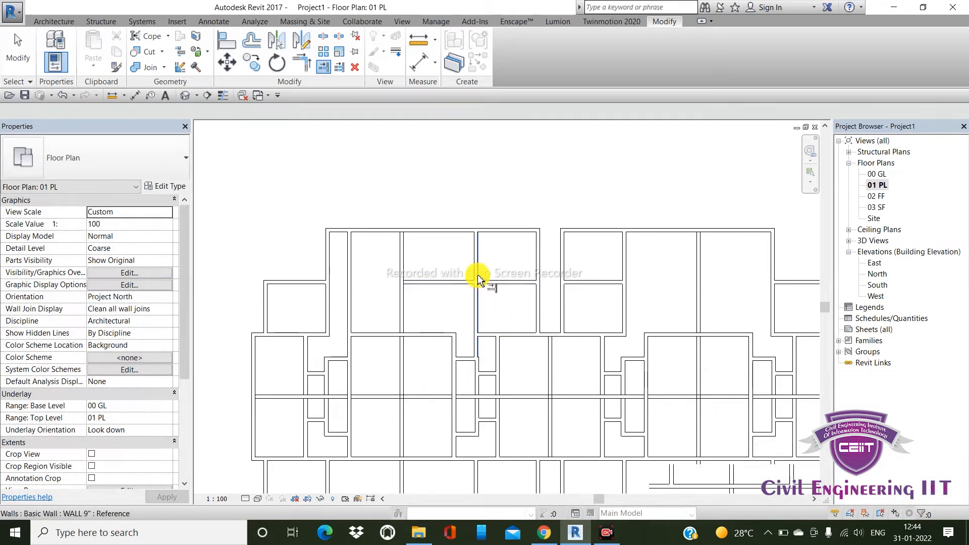
pyautogui.scroll(2, 479, 292)
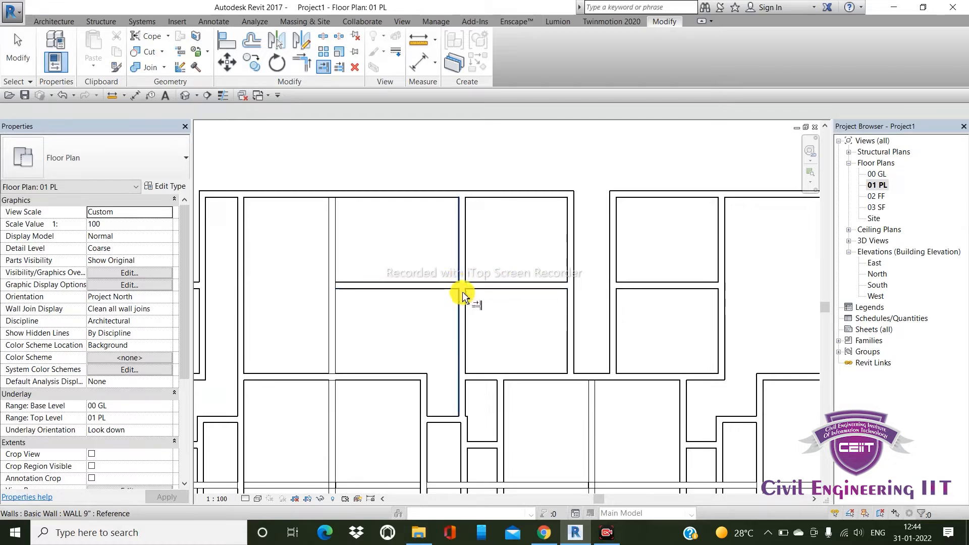
pyautogui.click(462, 292)
pyautogui.click(481, 287)
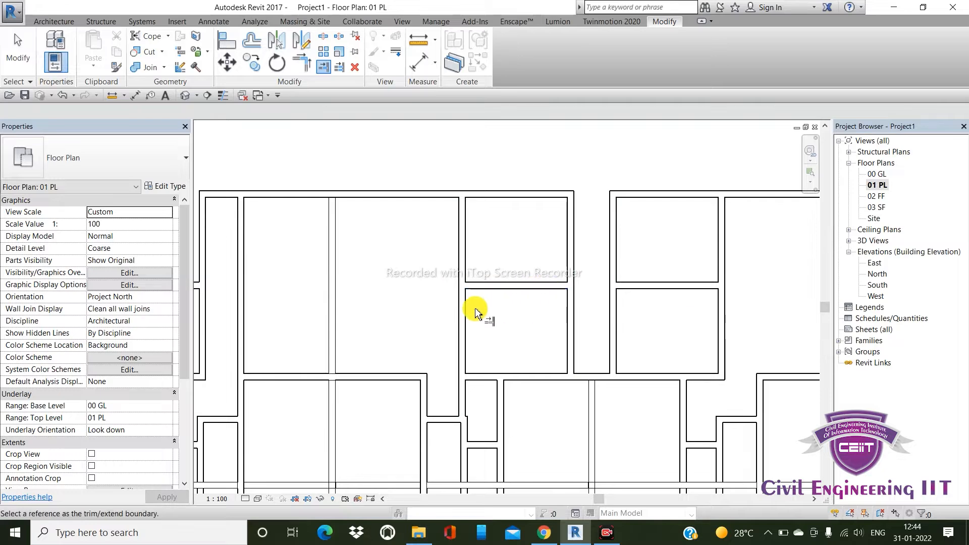
pyautogui.scroll(-2, 505, 306)
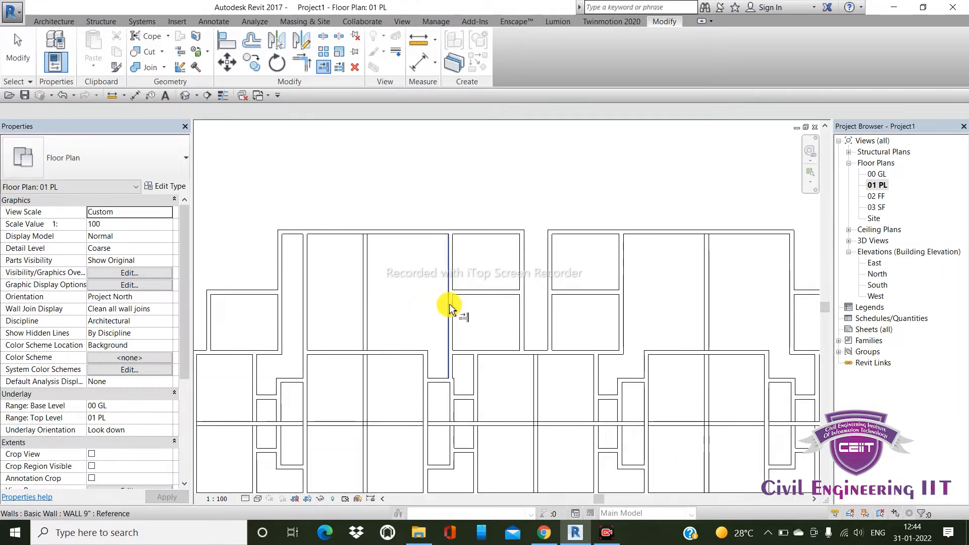
# Step: Try to trim the wall closing the south end of the central gap at the gap's east side wall, and end the command
pyautogui.scroll(3, 600, 295)
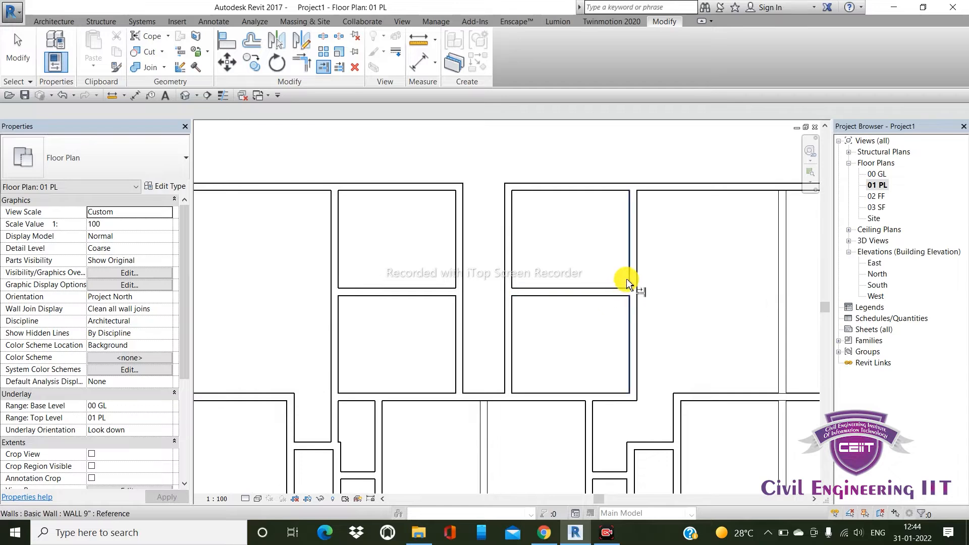
pyautogui.scroll(-2, 515, 325)
pyautogui.scroll(4, 536, 357)
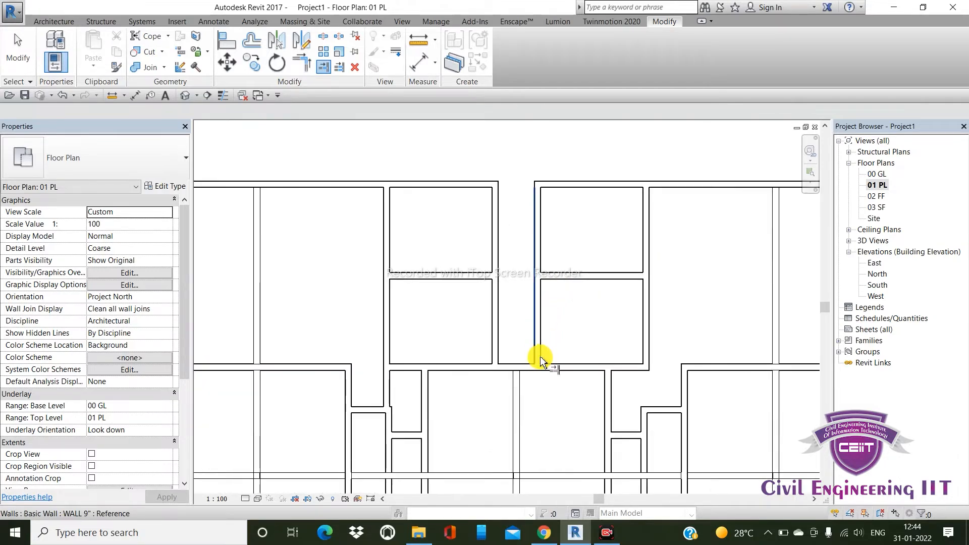
pyautogui.click(550, 365)
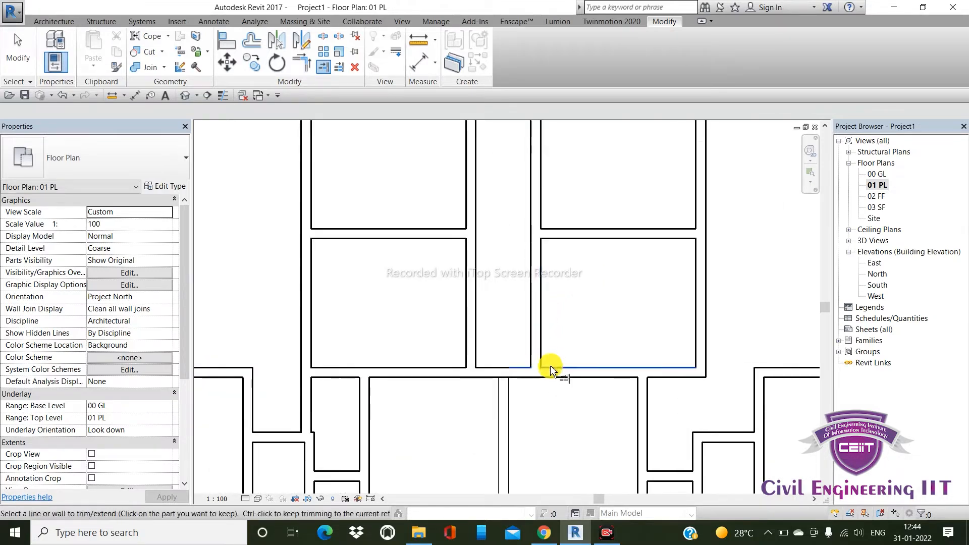
pyautogui.scroll(-4, 538, 339)
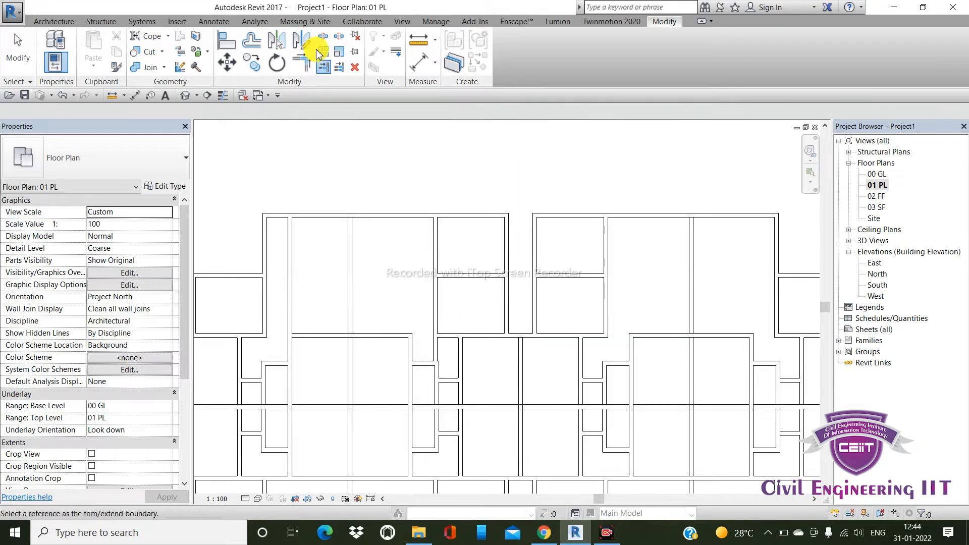
pyautogui.scroll(-3, 550, 323)
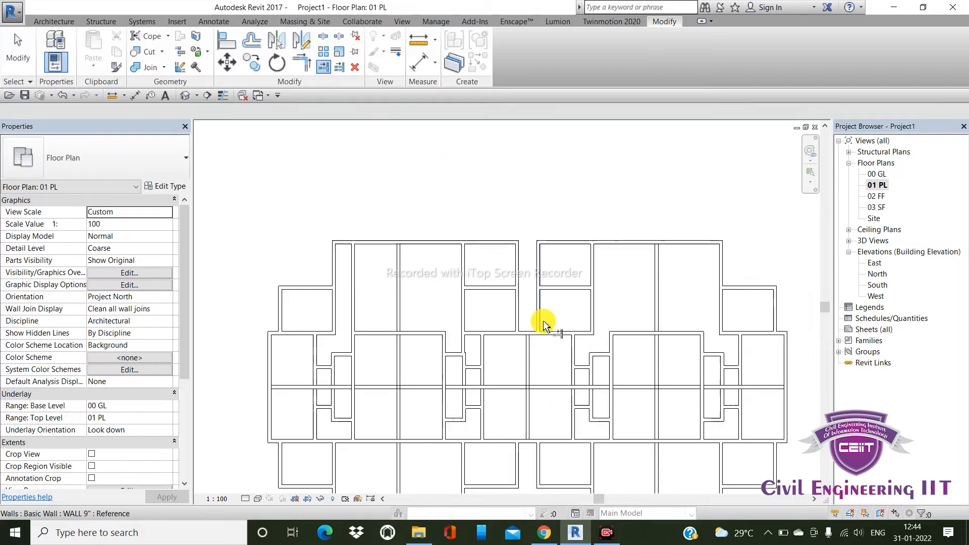
pyautogui.scroll(1, 623, 349)
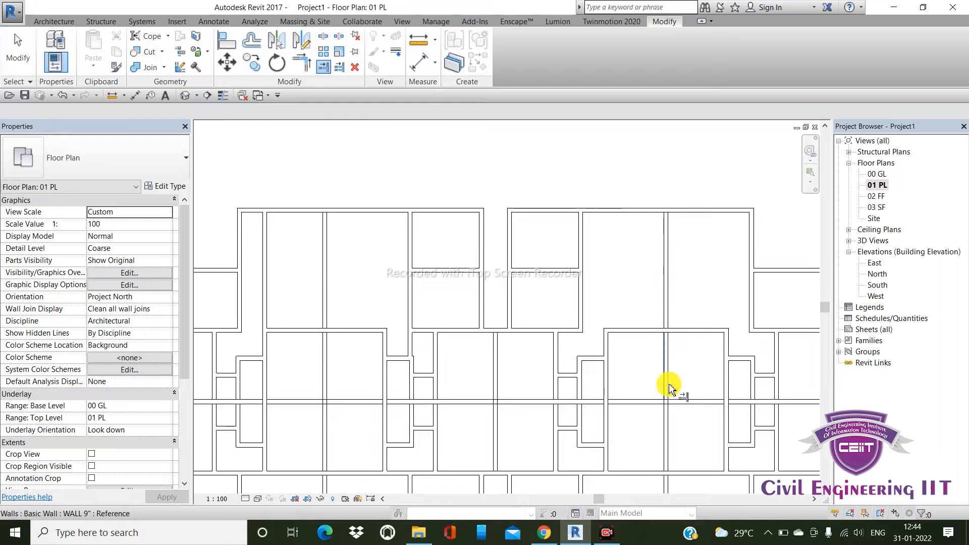
pyautogui.scroll(-1, 553, 307)
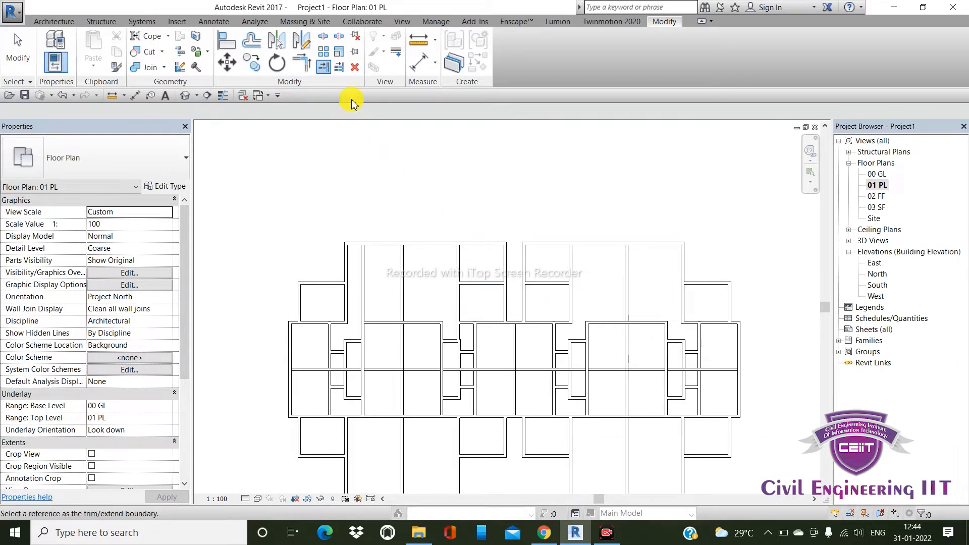
pyautogui.press('Escape')
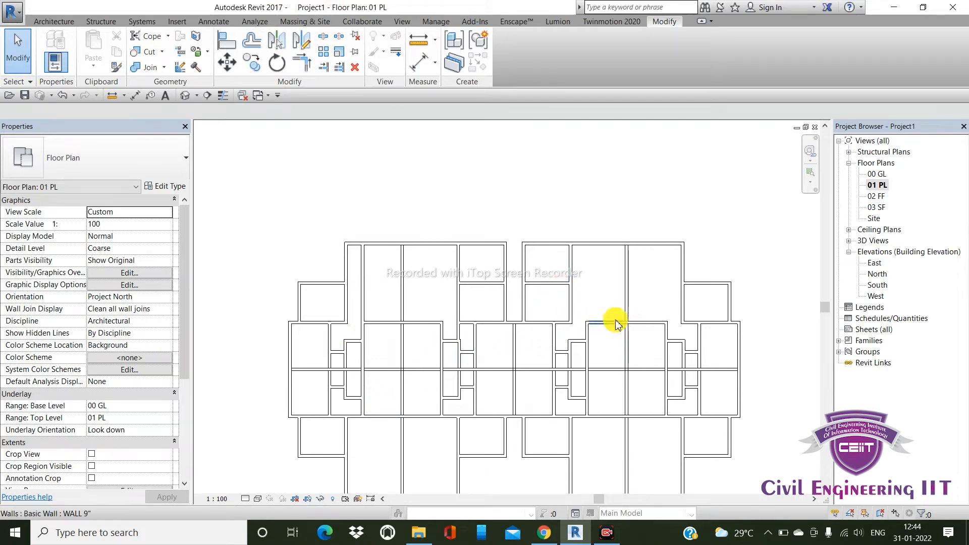
# Step: With Trim/Extend Multiple Elements, extend the eastern half's northern partition and the wall south of it across to the east side wall
pyautogui.click(338, 68)
pyautogui.scroll(3, 595, 301)
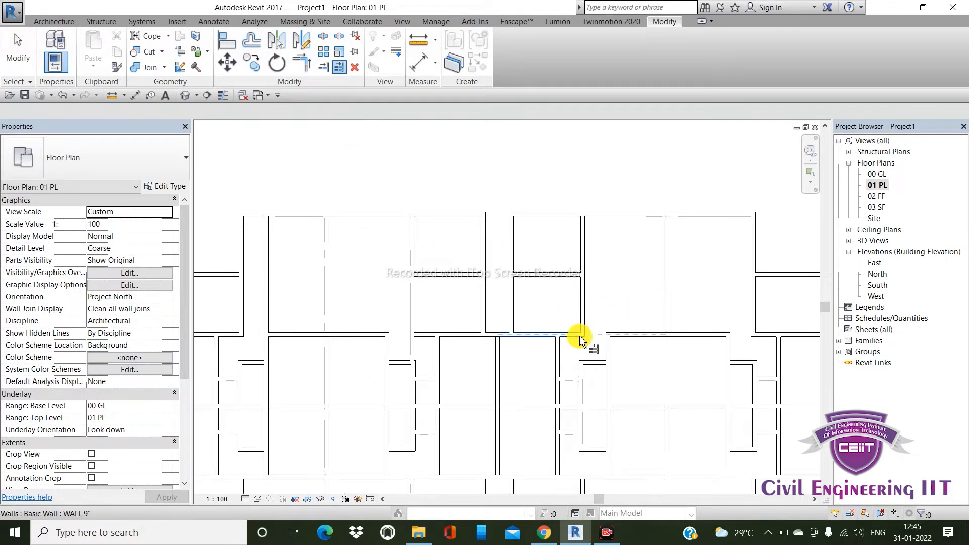
pyautogui.click(563, 331)
pyautogui.click(565, 275)
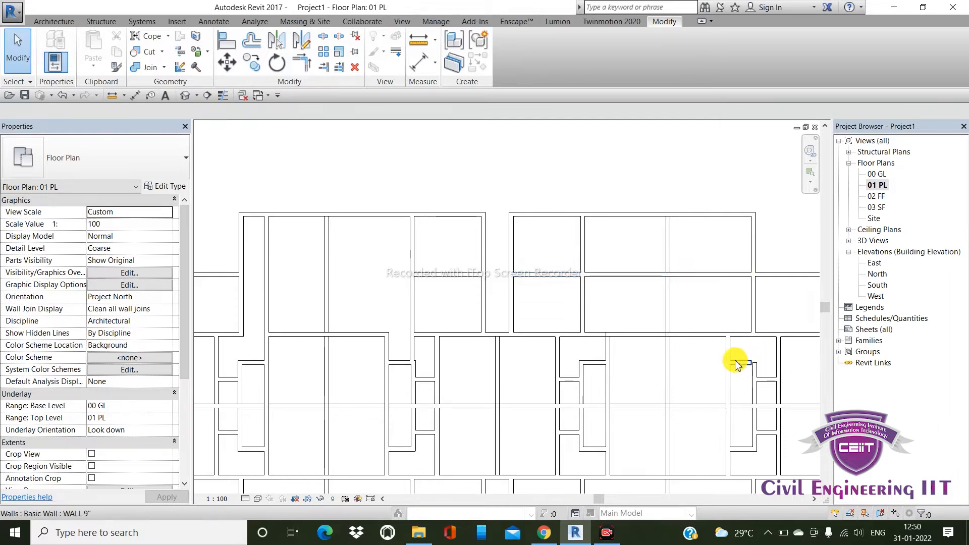
pyautogui.scroll(2, 732, 356)
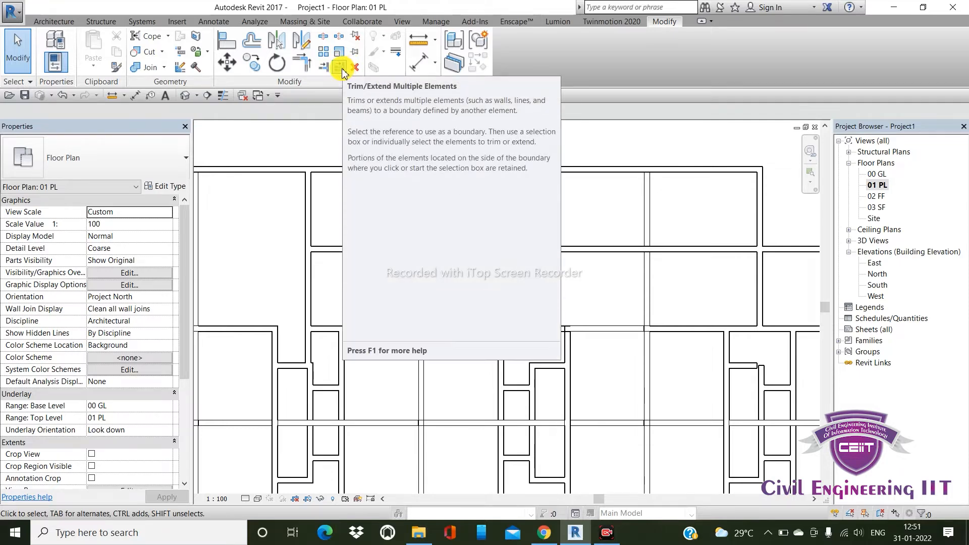
pyautogui.scroll(-2, 454, 204)
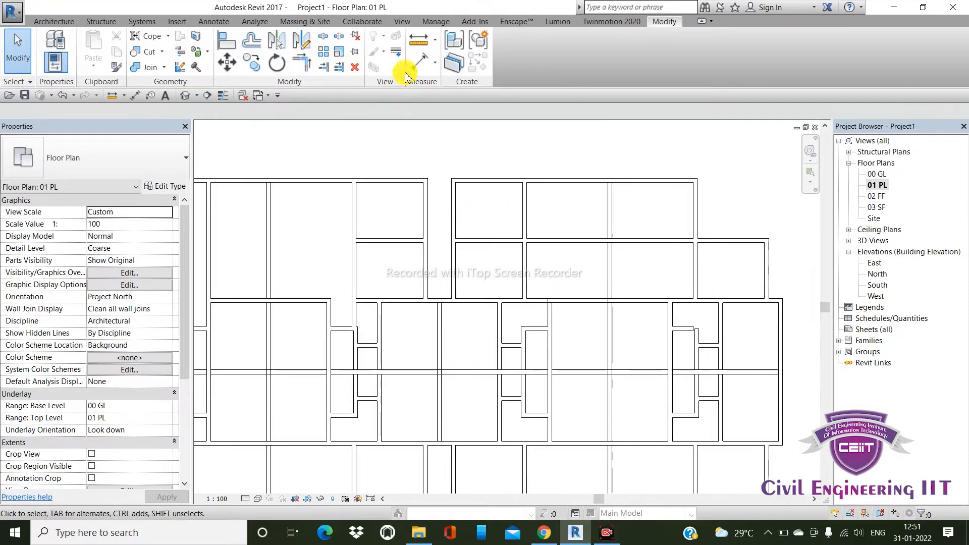
pyautogui.click(324, 38)
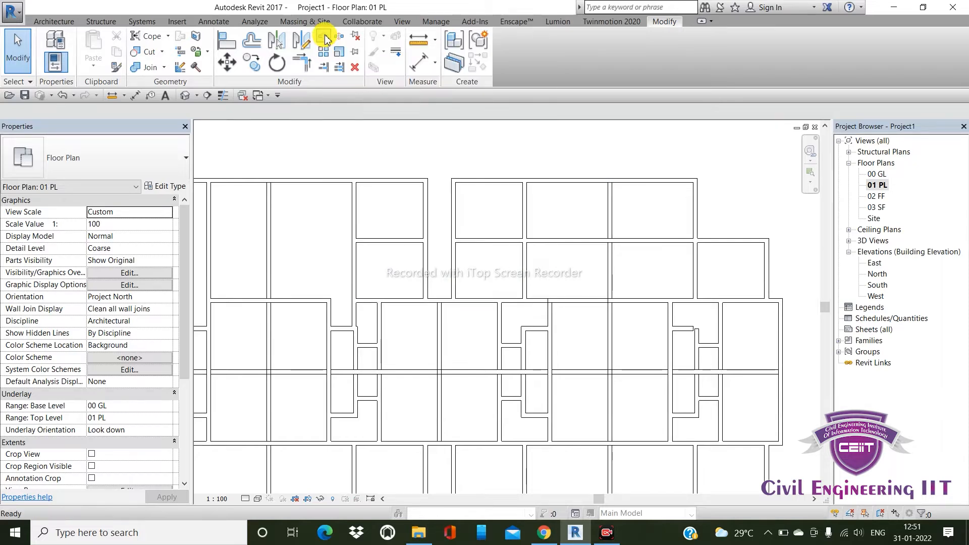
pyautogui.scroll(4, 492, 249)
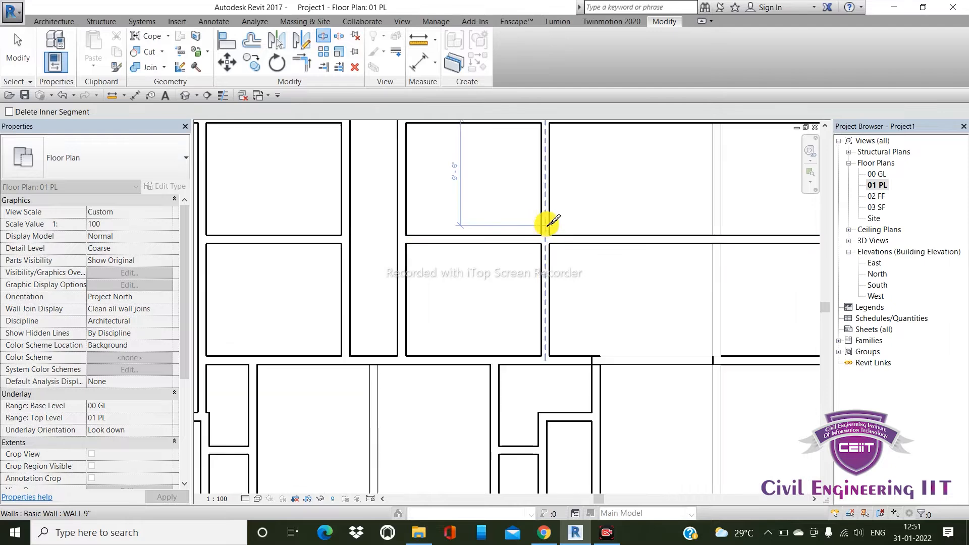
pyautogui.rightClick(579, 221)
pyautogui.click(579, 224)
# Step: Select the horizontal partition crossing the eastern half's north rooms, examine its full extent, and deselect it
pyautogui.scroll(3, 520, 261)
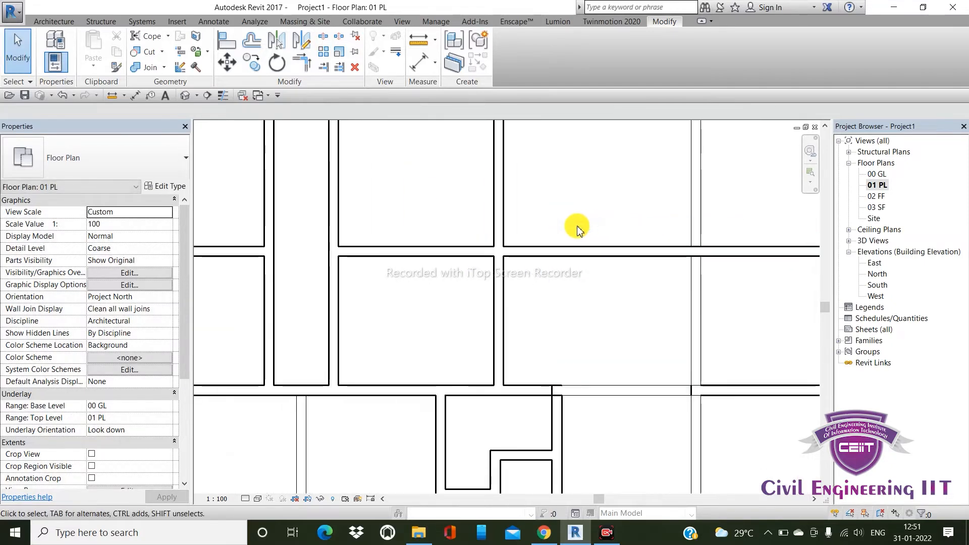
pyautogui.click(521, 261)
pyautogui.scroll(-2, 417, 244)
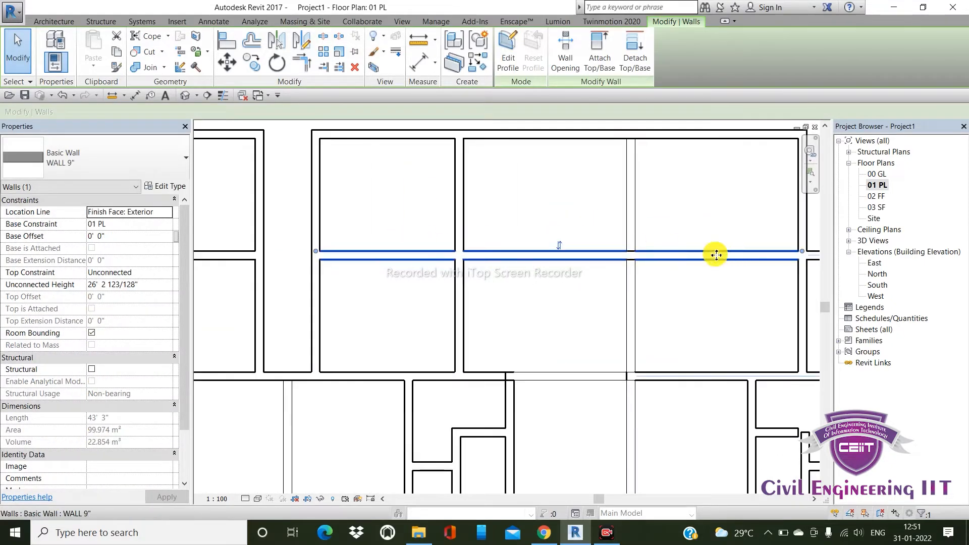
pyautogui.scroll(-2, 501, 270)
pyautogui.scroll(1, 542, 268)
pyautogui.scroll(2, 535, 266)
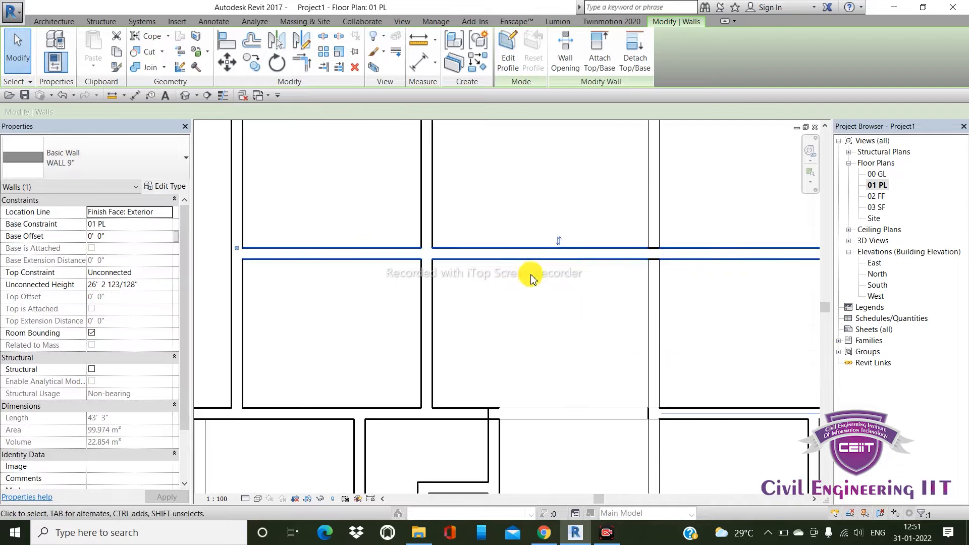
pyautogui.scroll(1, 388, 250)
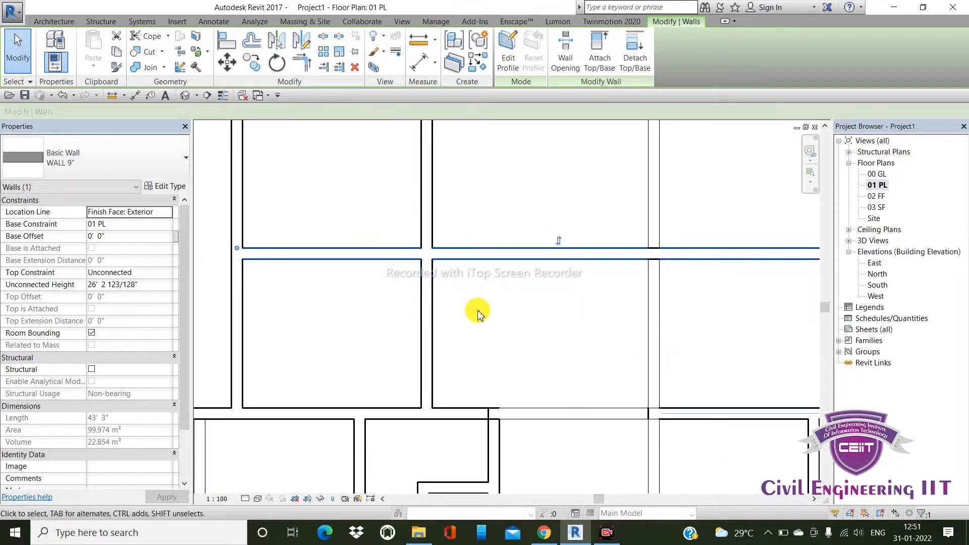
pyautogui.click(455, 275)
pyautogui.scroll(-2, 540, 255)
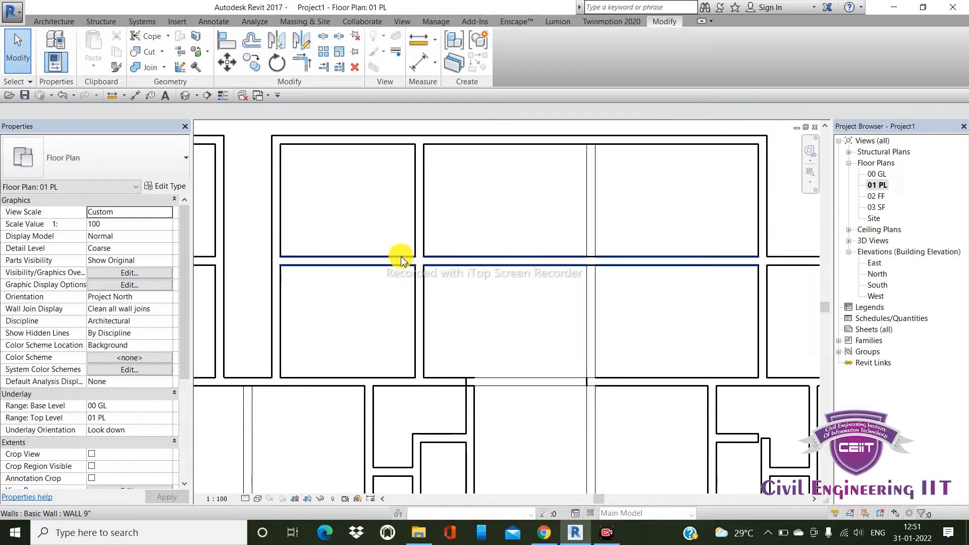
# Step: Try joining the partition's western part and the lower inner vertical wall with Trim/Extend to Corner, and undo the trim
pyautogui.click(302, 62)
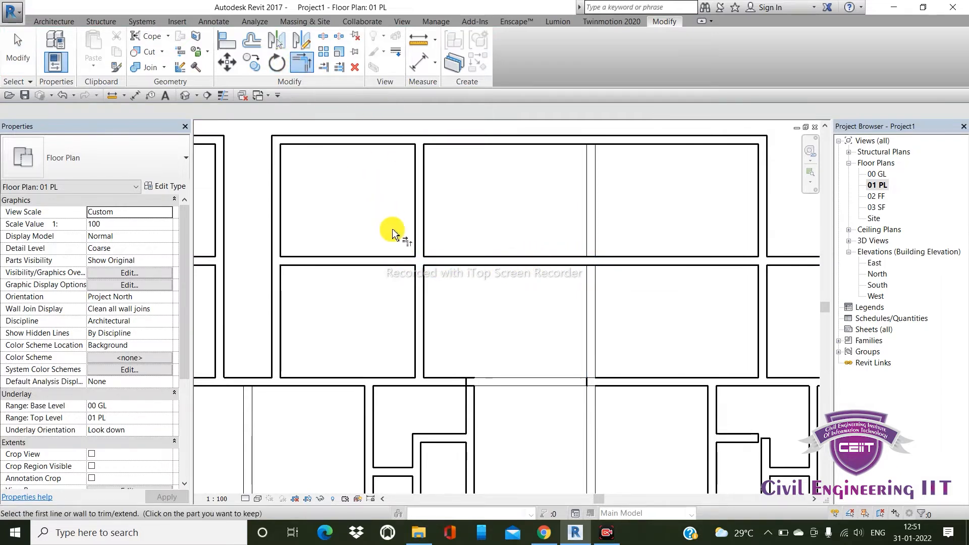
pyautogui.click(384, 260)
pyautogui.click(426, 287)
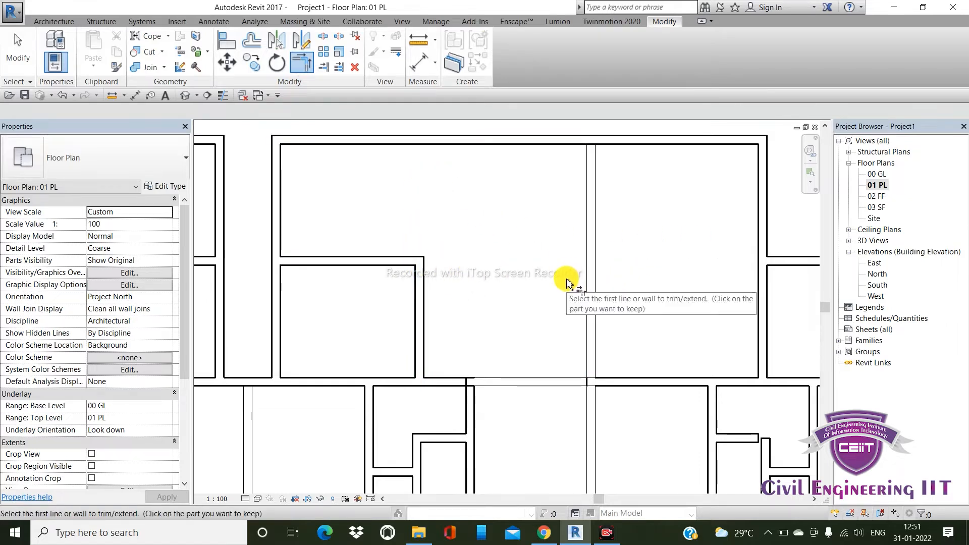
pyautogui.click(60, 96)
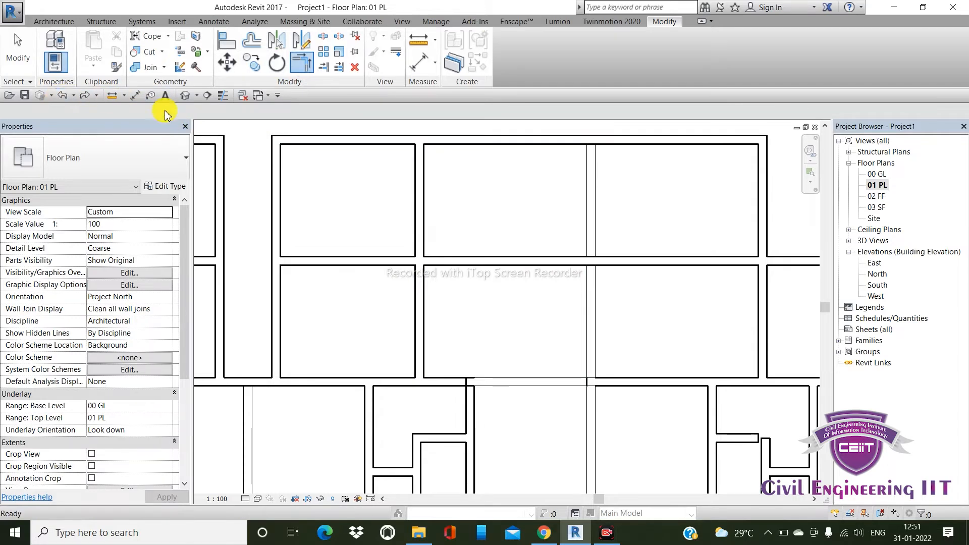
# Step: With Split Element, cut the eastern half's horizontal partition at six points between the inner vertical wall and east side wall, the first about 1'-3" from the inner wall
pyautogui.click(324, 36)
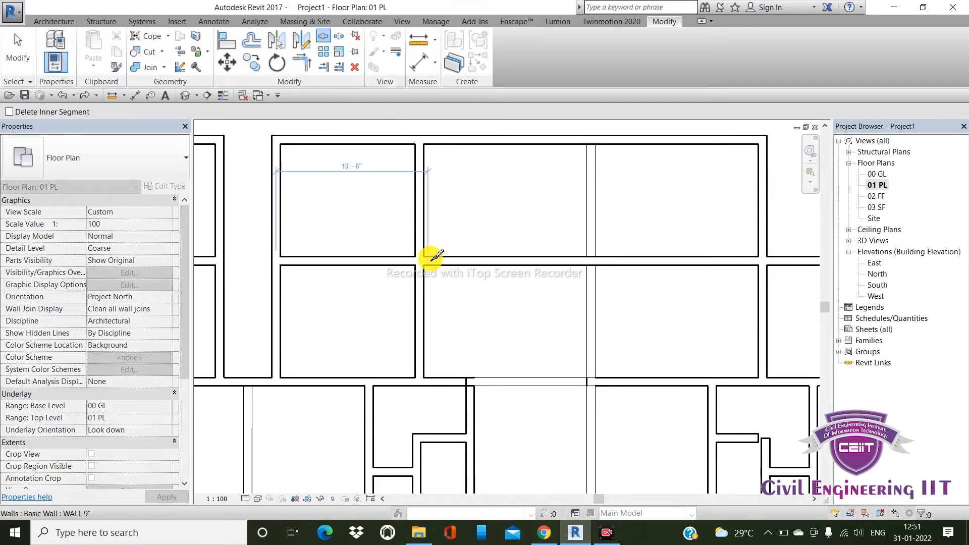
pyautogui.click(432, 257)
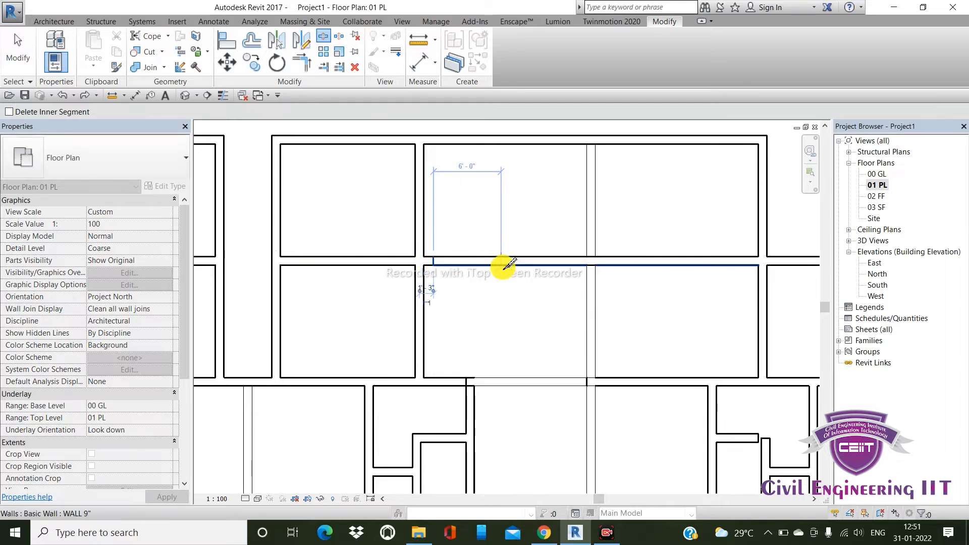
pyautogui.click(484, 259)
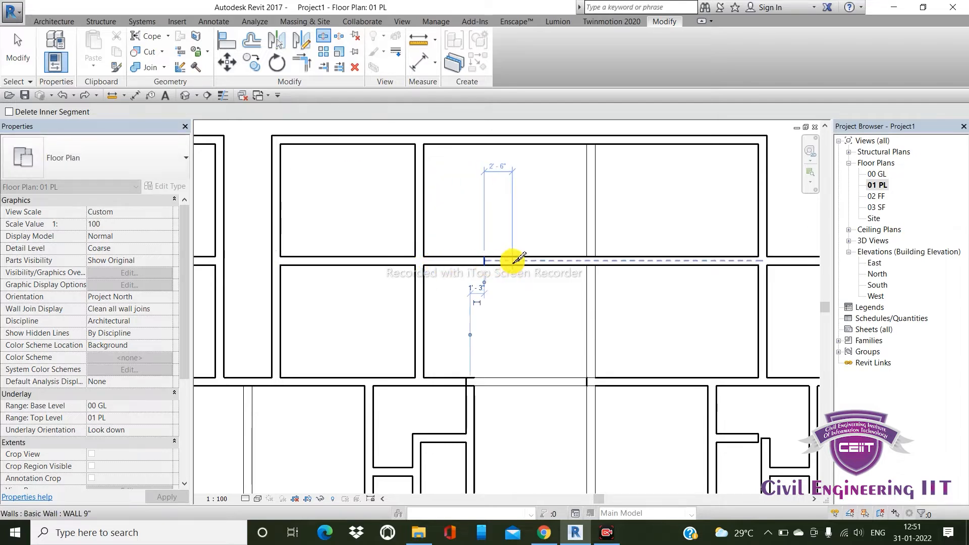
pyautogui.click(512, 259)
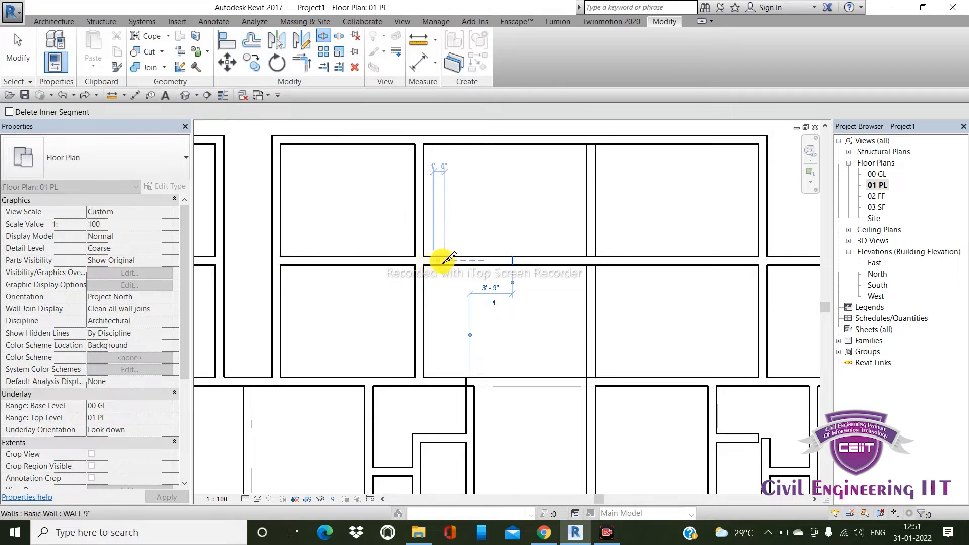
pyautogui.click(445, 259)
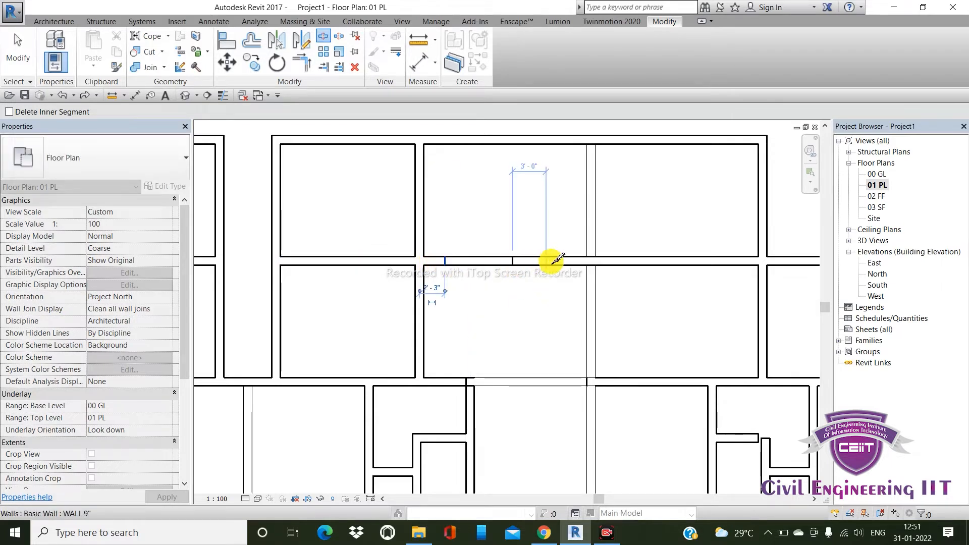
pyautogui.click(631, 260)
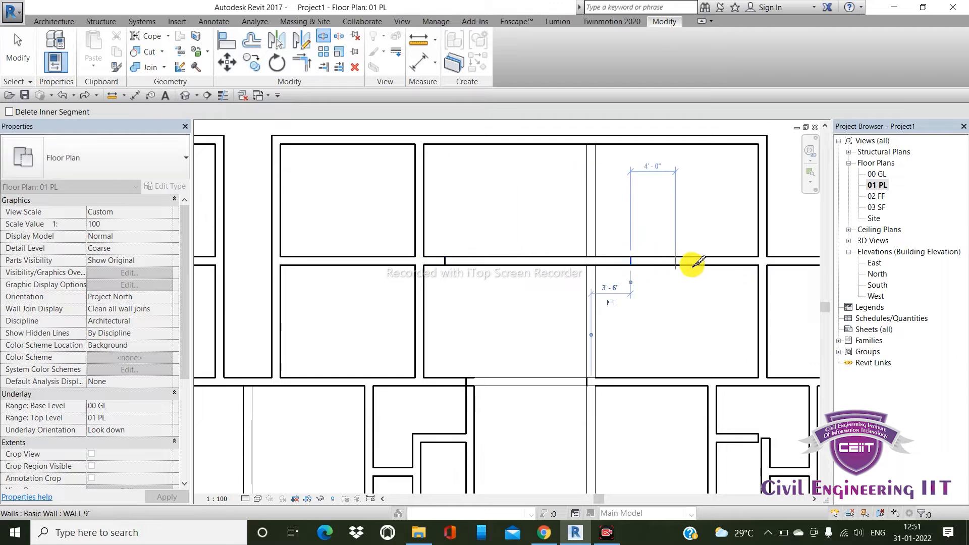
pyautogui.press('Escape')
# Step: Select individual pieces of the split partition to inspect them as separate walls, and clear the selection
pyautogui.click(569, 260)
pyautogui.press('Escape')
pyautogui.click(489, 262)
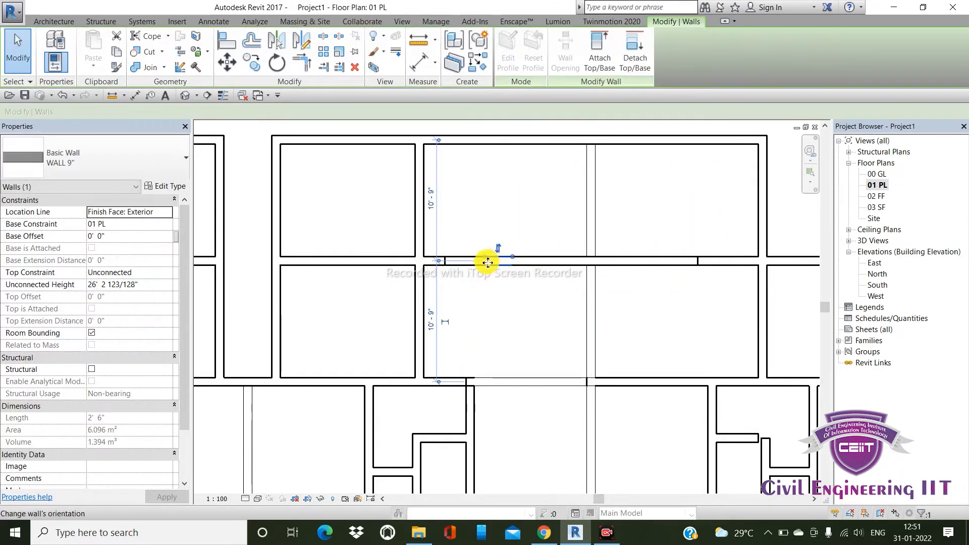
pyautogui.press('Escape')
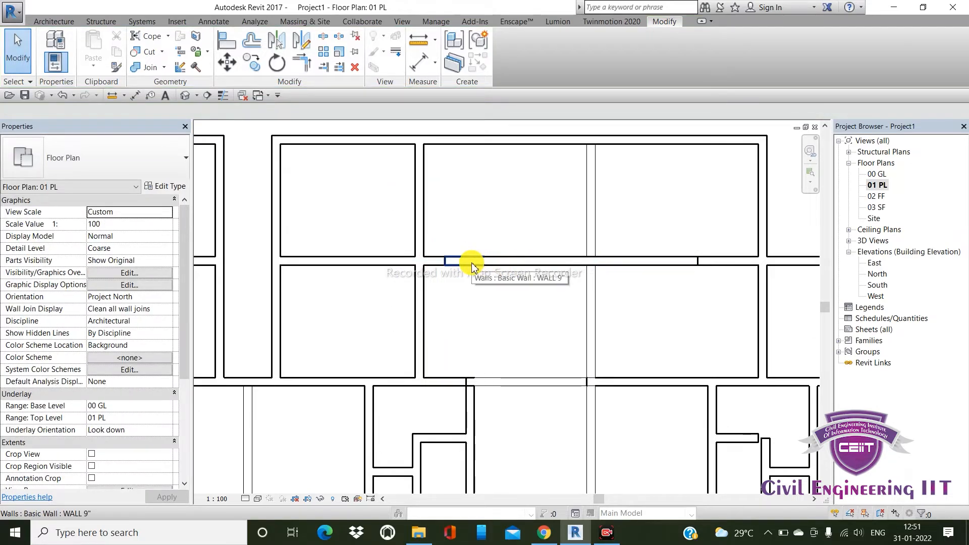
# Step: Delete the two short partition pieces just east of the inner vertical wall in the eastern half's north rooms
pyautogui.click(474, 266)
pyautogui.press('Delete')
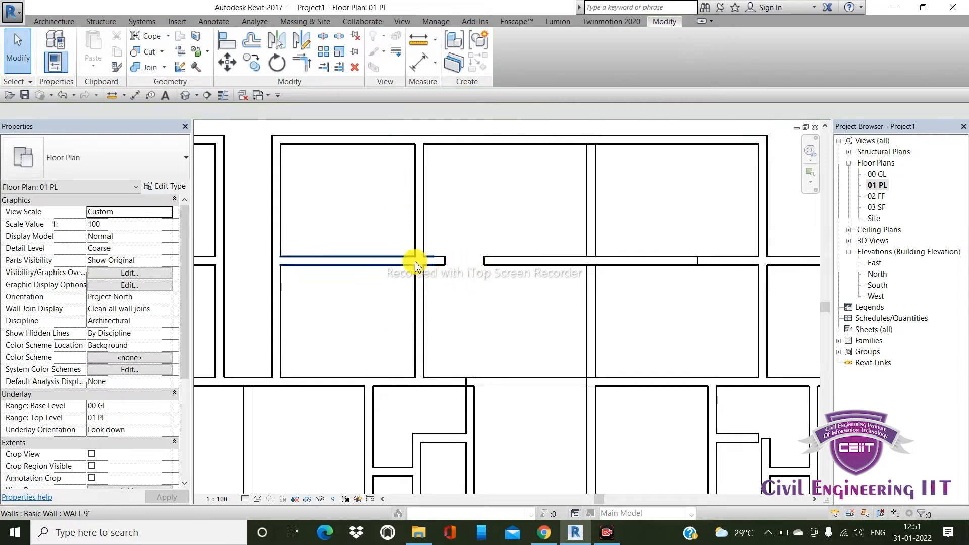
pyautogui.click(439, 266)
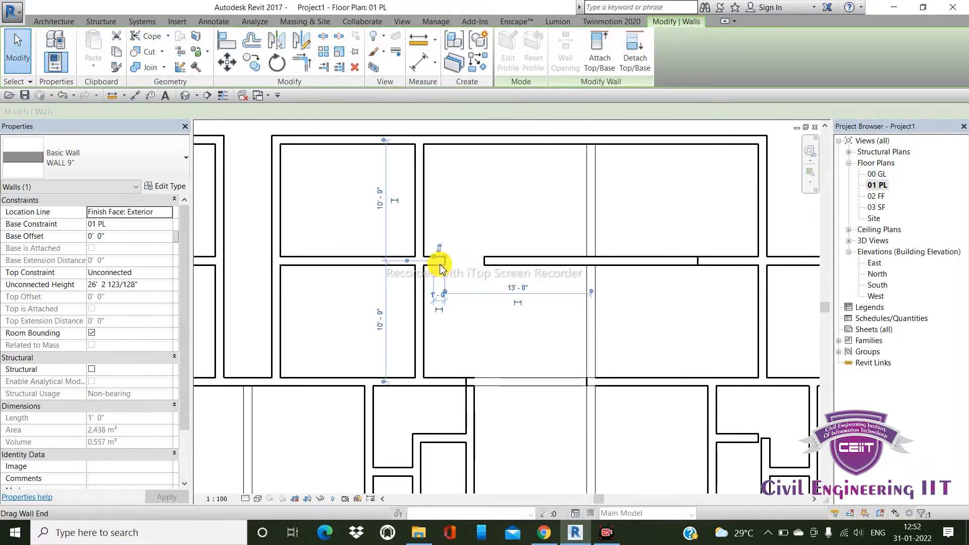
pyautogui.press('Delete')
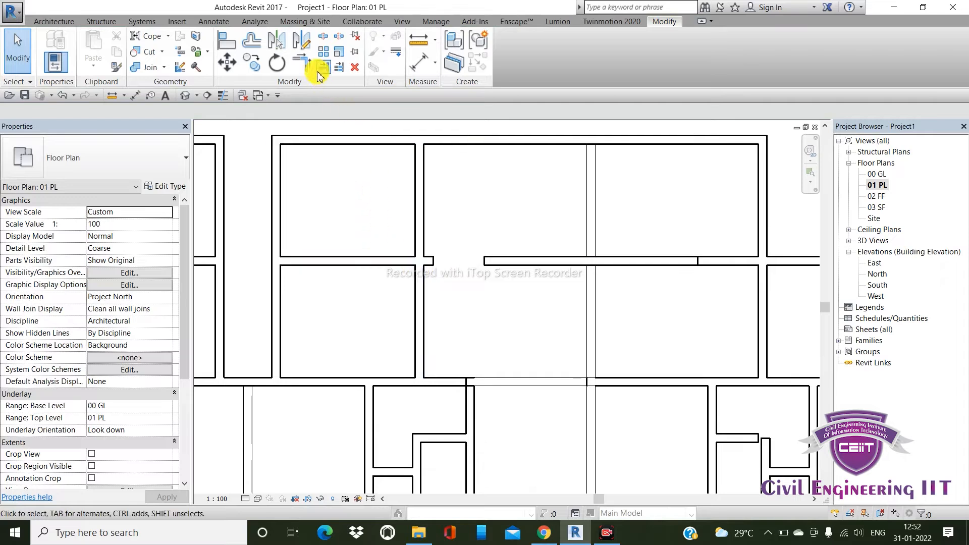
# Step: Join the partition's western part and the lower inner vertical wall with Trim/Extend to Corner, keeping the lower portion
pyautogui.click(301, 62)
pyautogui.click(374, 260)
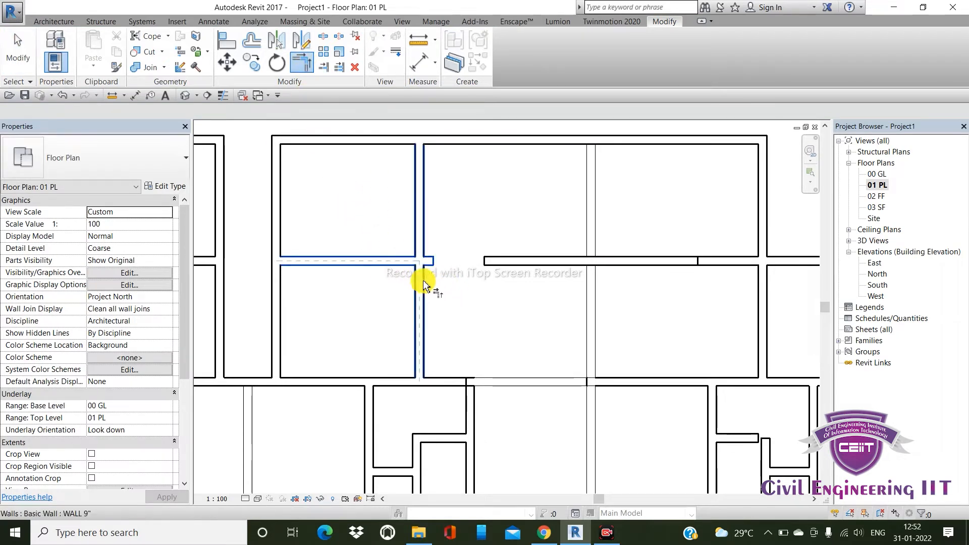
pyautogui.click(423, 284)
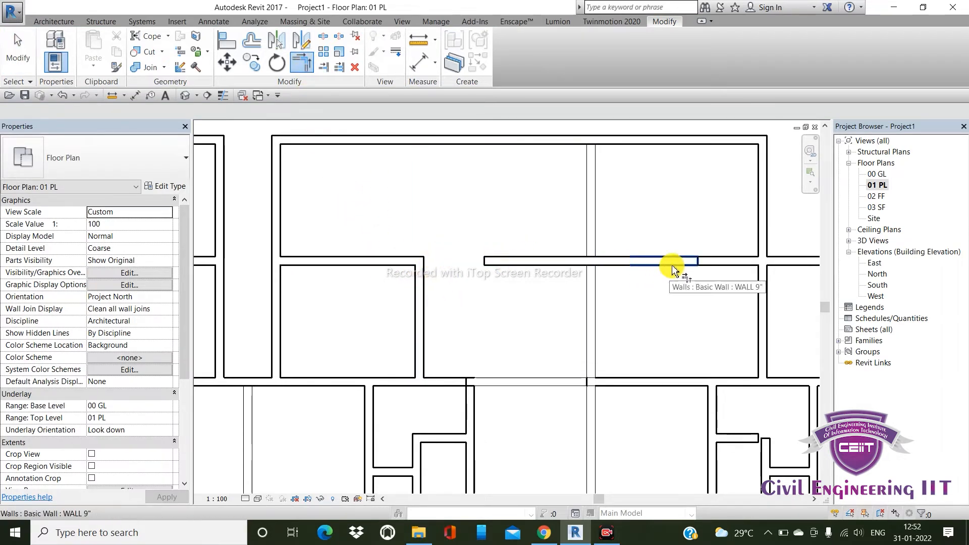
pyautogui.rightClick(661, 191)
pyautogui.click(679, 197)
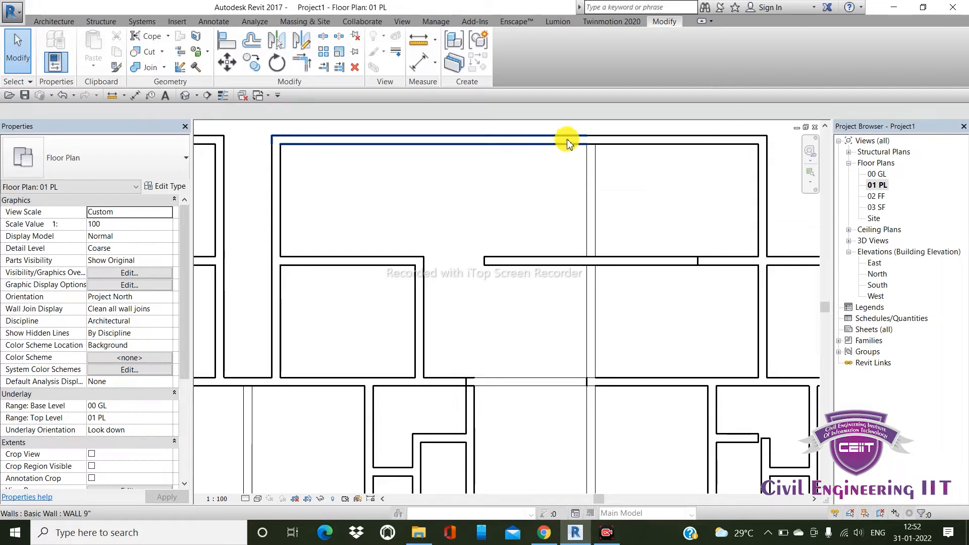
# Step: With Split Element, cut the eastern half's north exterior wall at two points, the first about 2'-9" east of the inner vertical wall
pyautogui.click(323, 38)
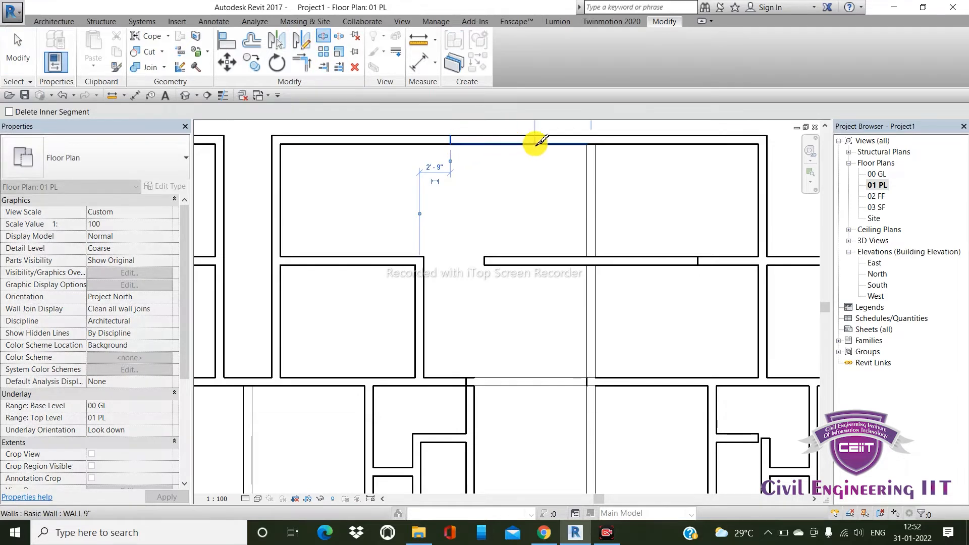
pyautogui.rightClick(554, 138)
pyautogui.press('Escape')
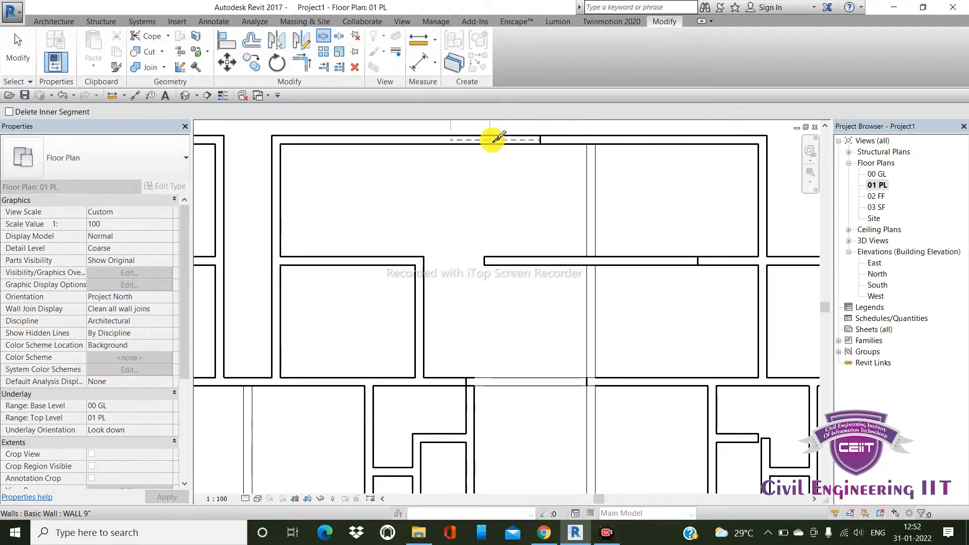
pyautogui.rightClick(489, 132)
pyautogui.click(493, 137)
pyautogui.click(492, 137)
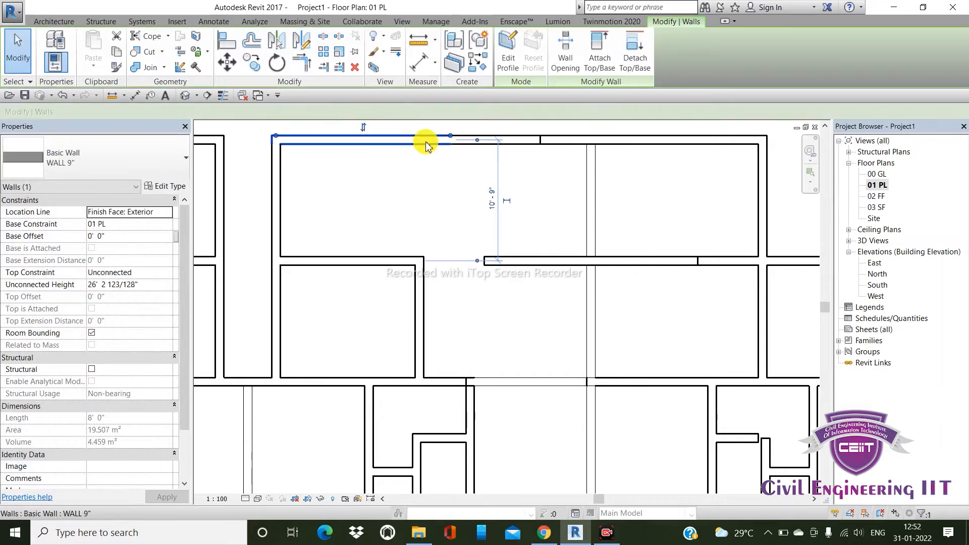
# Step: Inspect the separate pieces of the north exterior wall and delete the piece between the two cuts
pyautogui.click(568, 143)
pyautogui.click(641, 139)
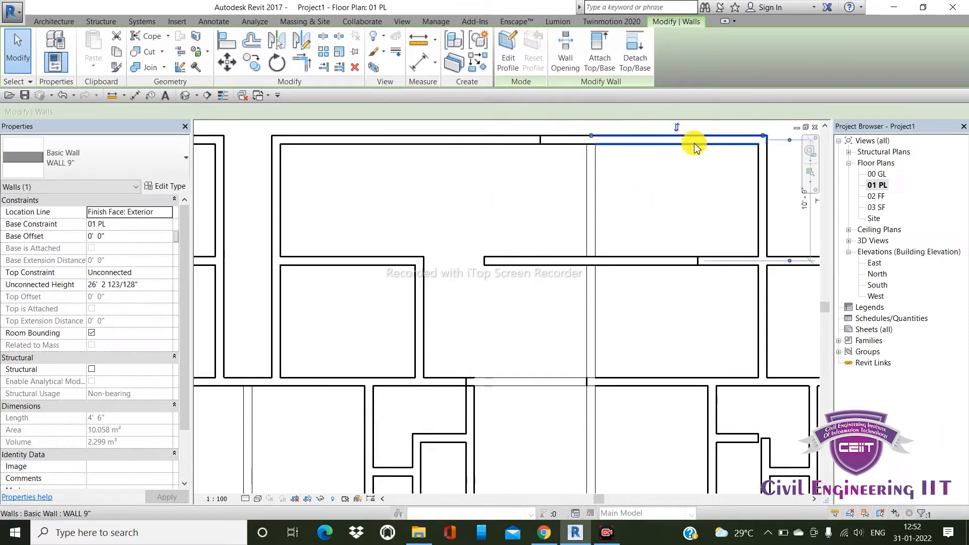
pyautogui.click(528, 141)
pyautogui.click(587, 153)
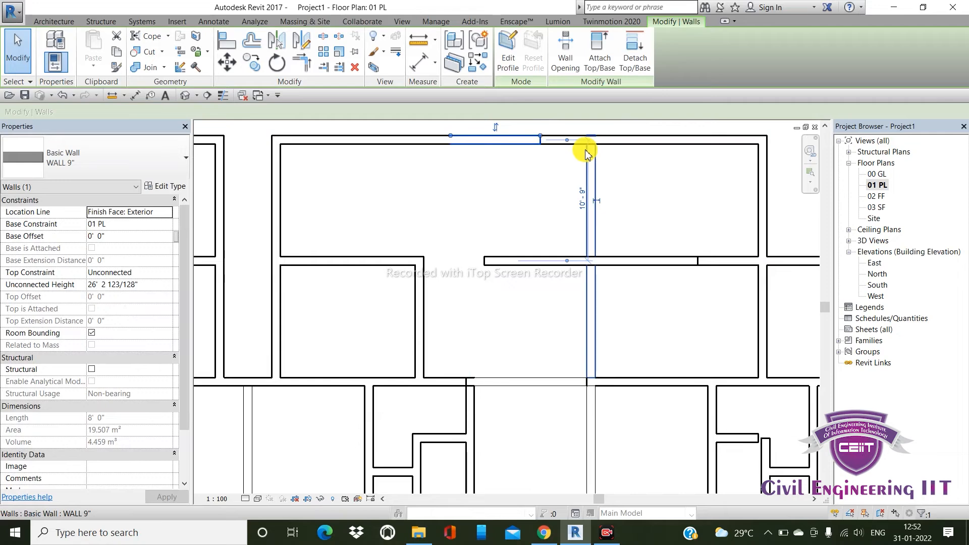
pyautogui.click(510, 143)
pyautogui.press('Delete')
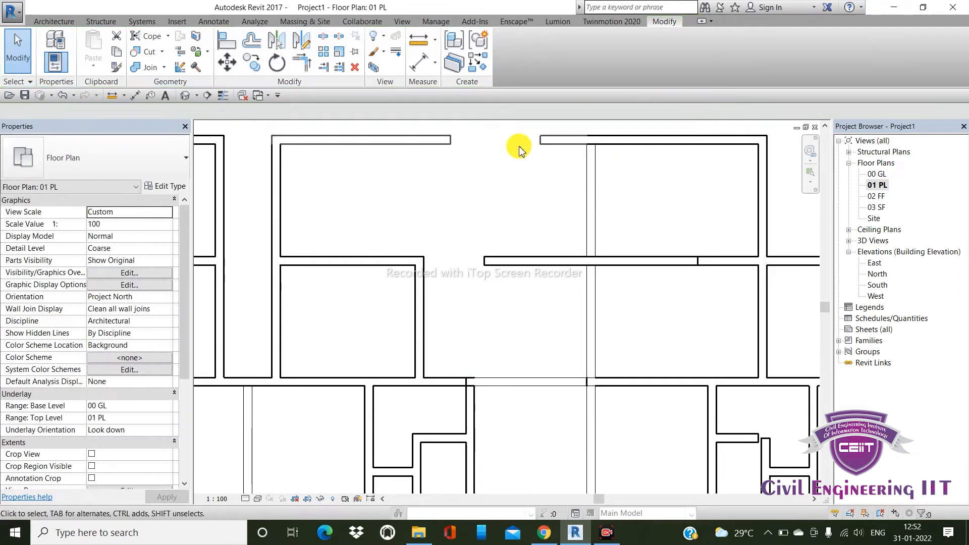
# Step: Close the gap in the north exterior wall by extending its western piece to the eastern piece's end with Trim/Extend Single Element
pyautogui.click(444, 141)
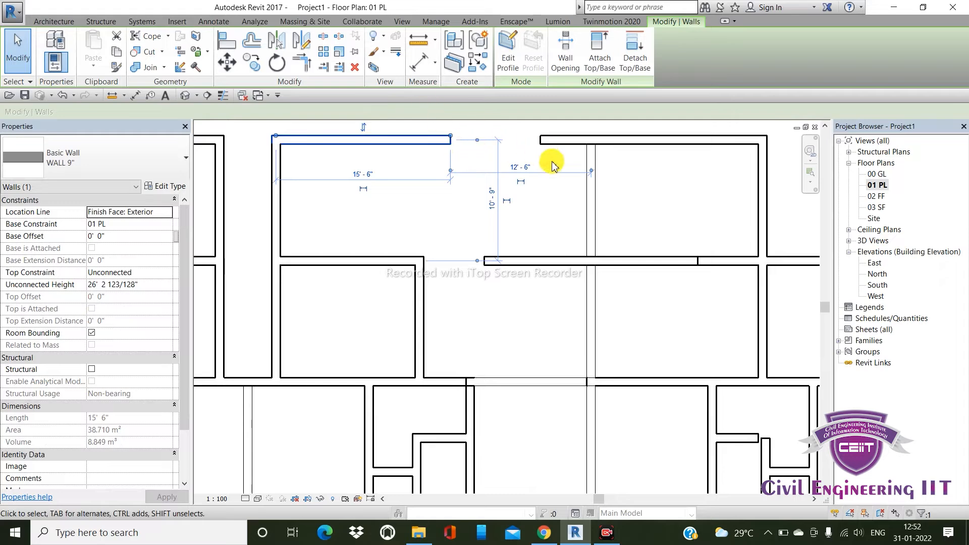
pyautogui.click(323, 67)
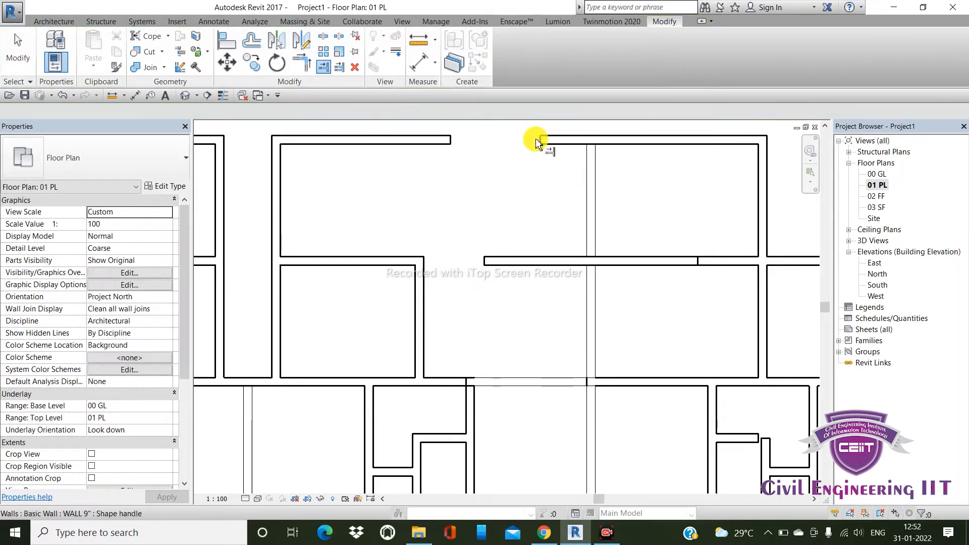
pyautogui.click(539, 143)
pyautogui.click(450, 143)
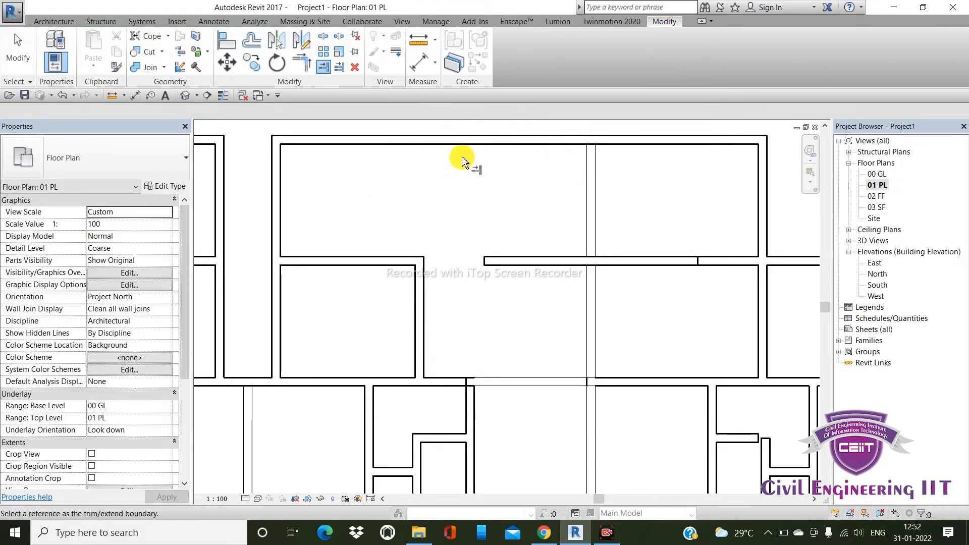
pyautogui.press('Escape')
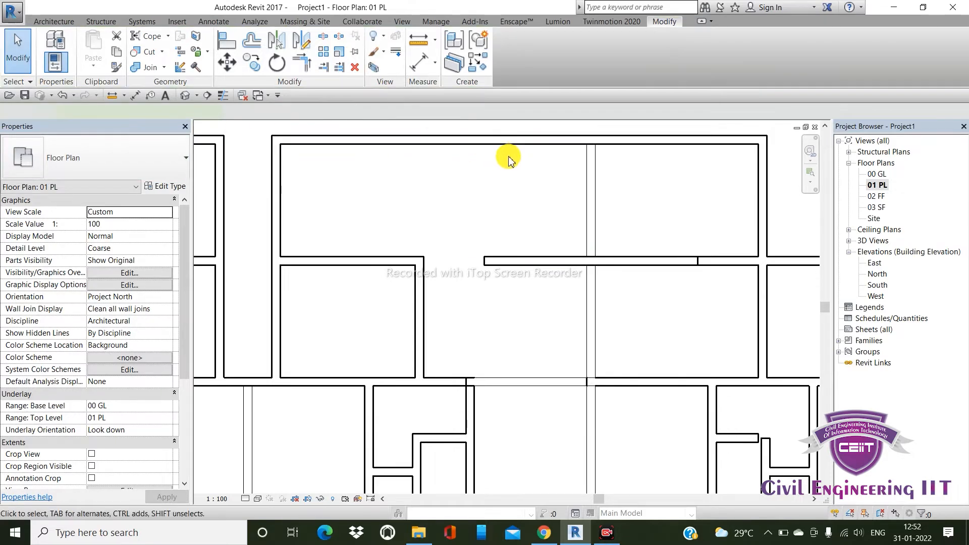
# Step: Cut the north exterior wall near its western corner using Split with Gap and a 0' 1" joint gap
pyautogui.scroll(-2, 510, 169)
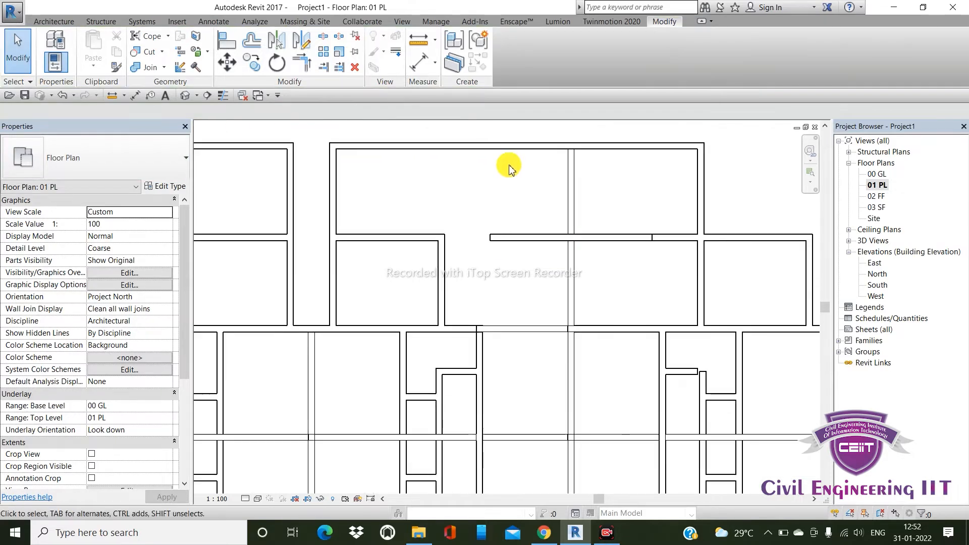
pyautogui.click(340, 40)
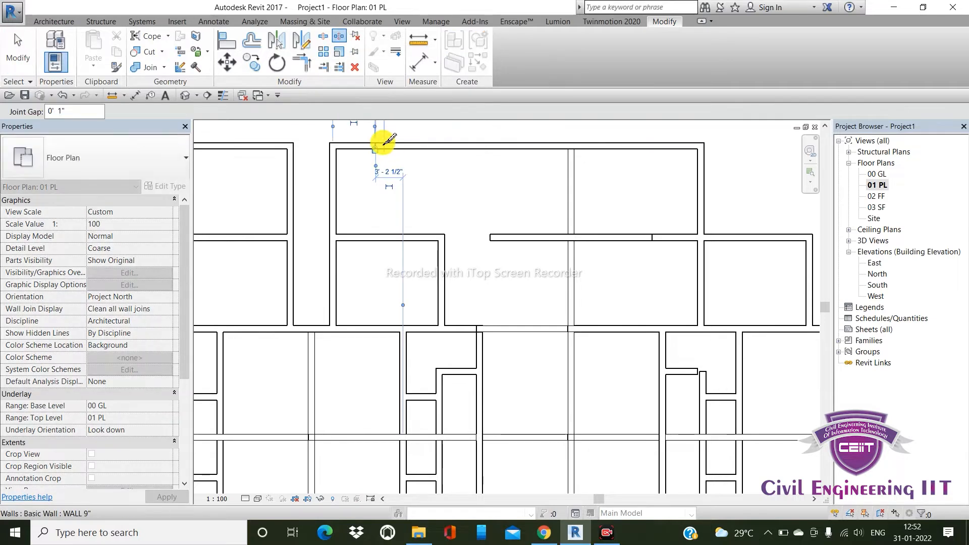
pyautogui.rightClick(384, 140)
pyautogui.press('Escape')
pyautogui.scroll(5, 388, 131)
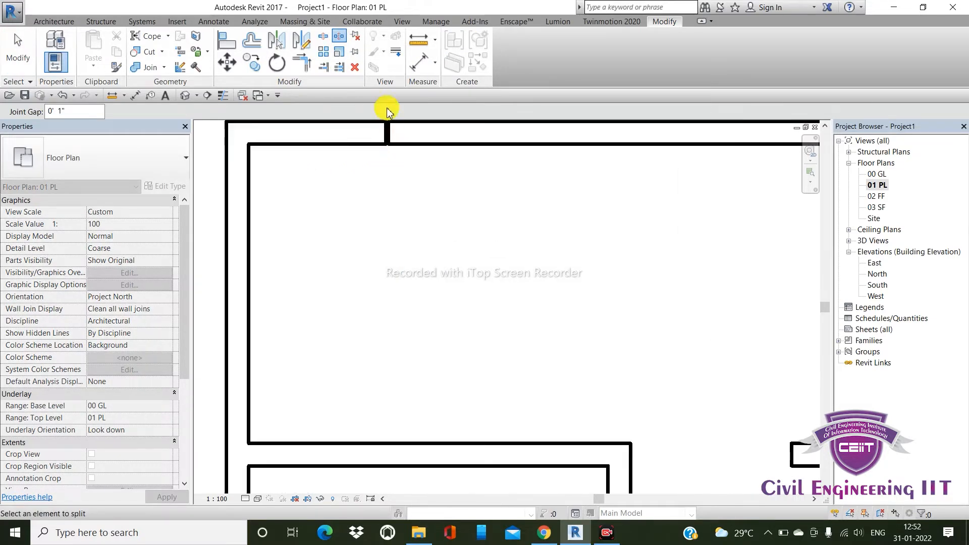
pyautogui.rightClick(386, 174)
pyautogui.click(396, 182)
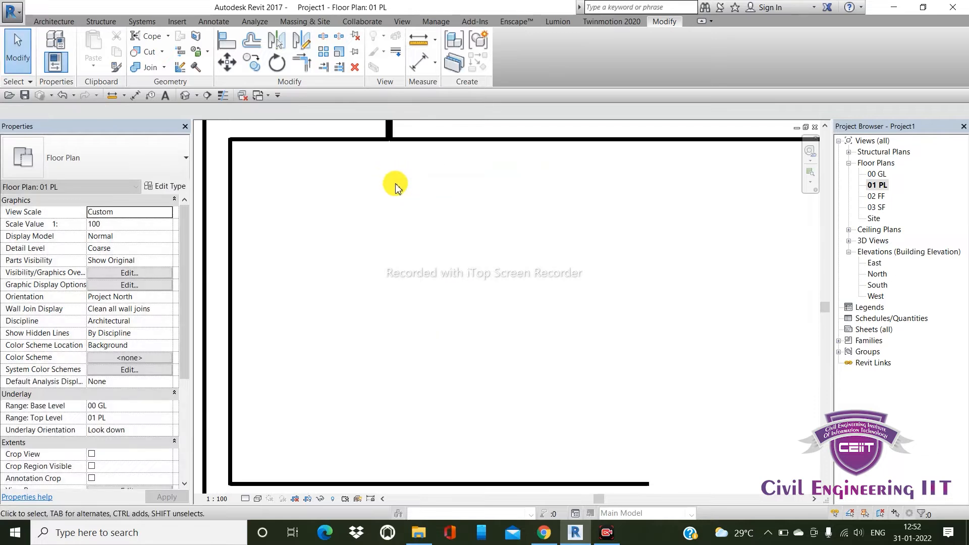
# Step: Add a plain Split Element cut in the north exterior wall a short distance east of the gap joint
pyautogui.moveTo(396, 182); pyautogui.dragTo(405, 259, button='middle')
pyautogui.click(323, 36)
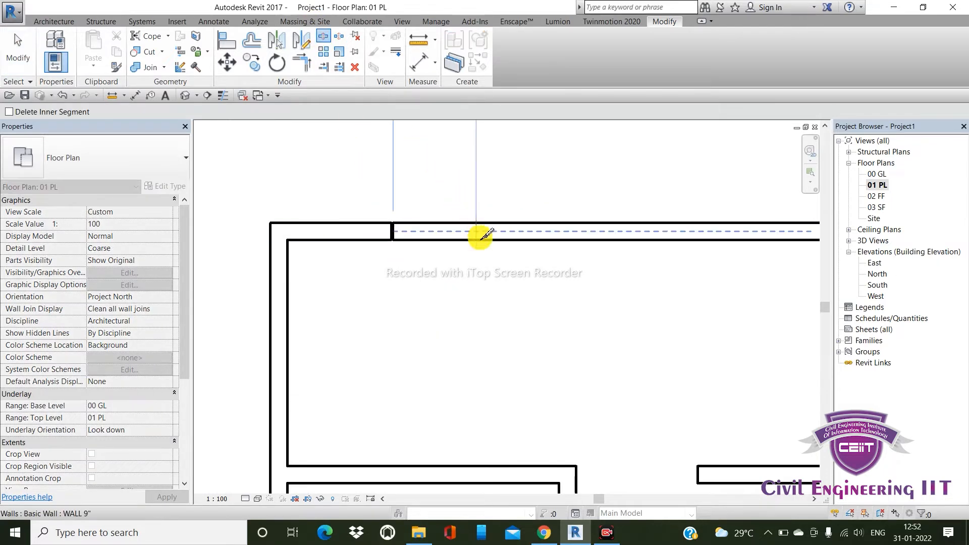
pyautogui.click(482, 231)
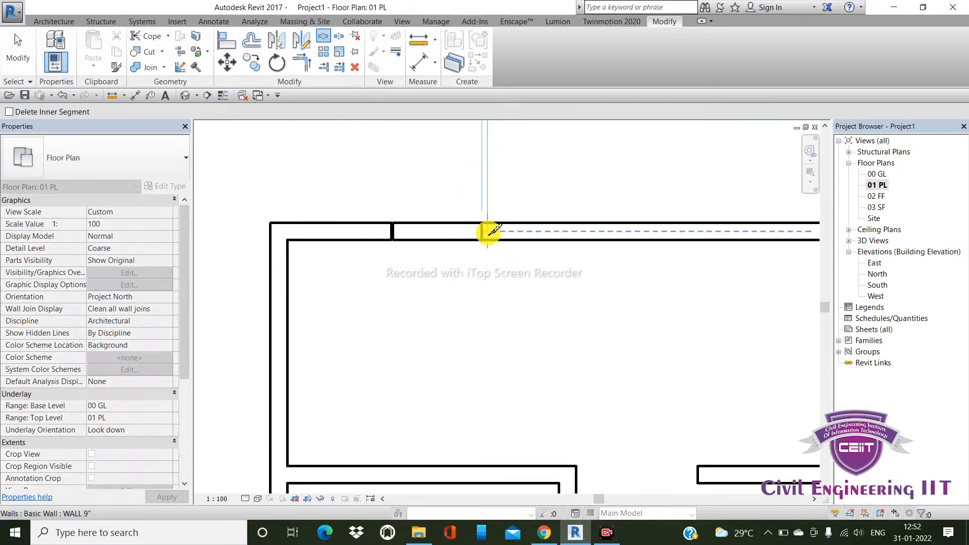
pyautogui.press('Escape')
# Step: Compare the gapped joint with the plain split at the two ends of the short north wall piece
pyautogui.click(474, 231)
pyautogui.scroll(3, 495, 234)
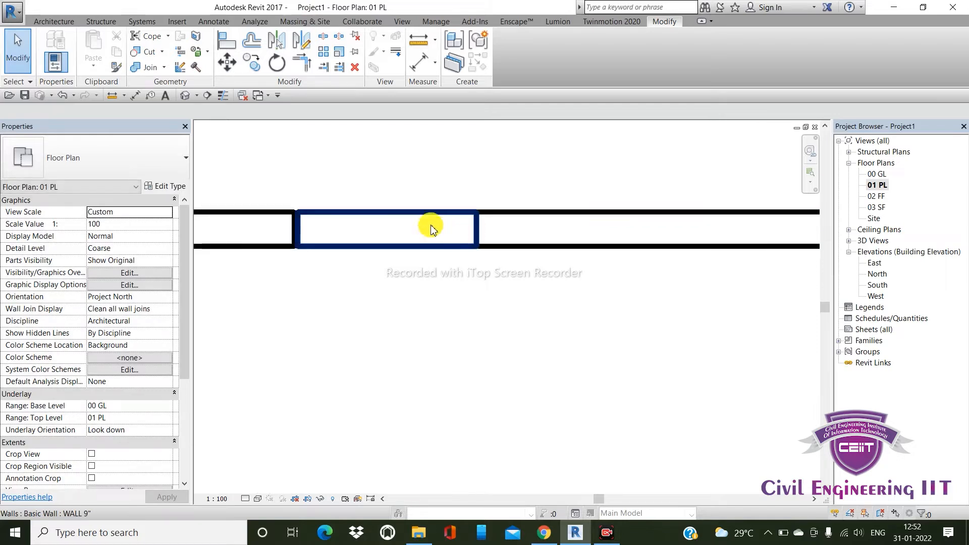
pyautogui.scroll(3, 264, 214)
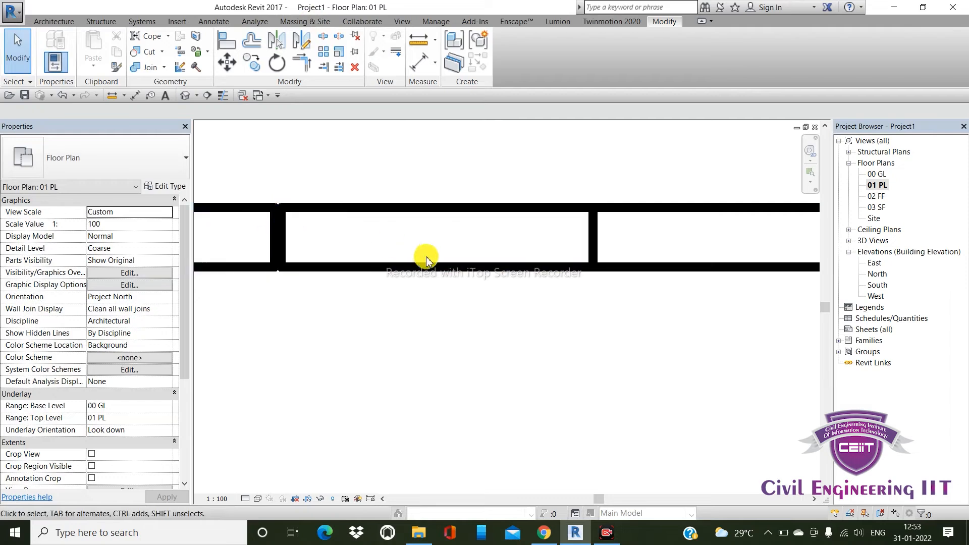
pyautogui.scroll(-2, 382, 228)
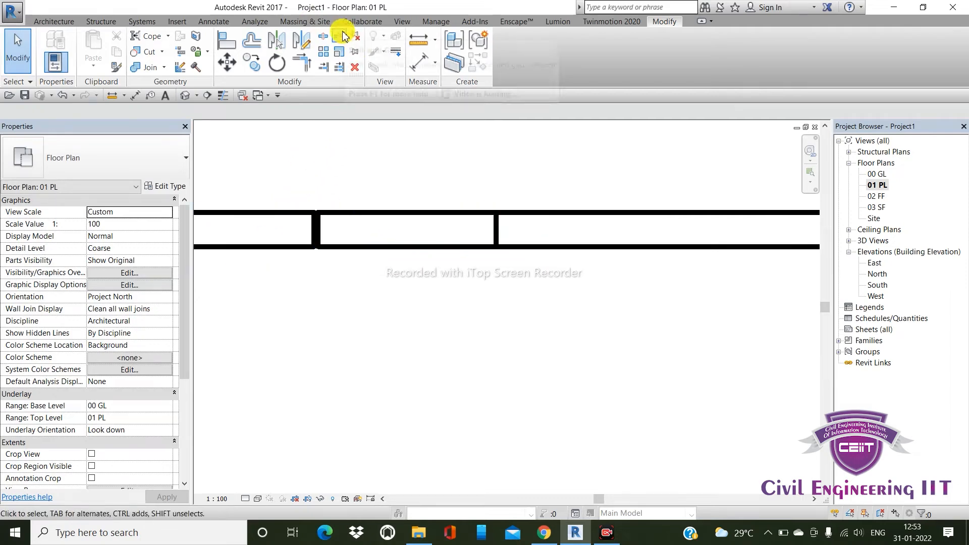
pyautogui.click(315, 224)
pyautogui.click(422, 196)
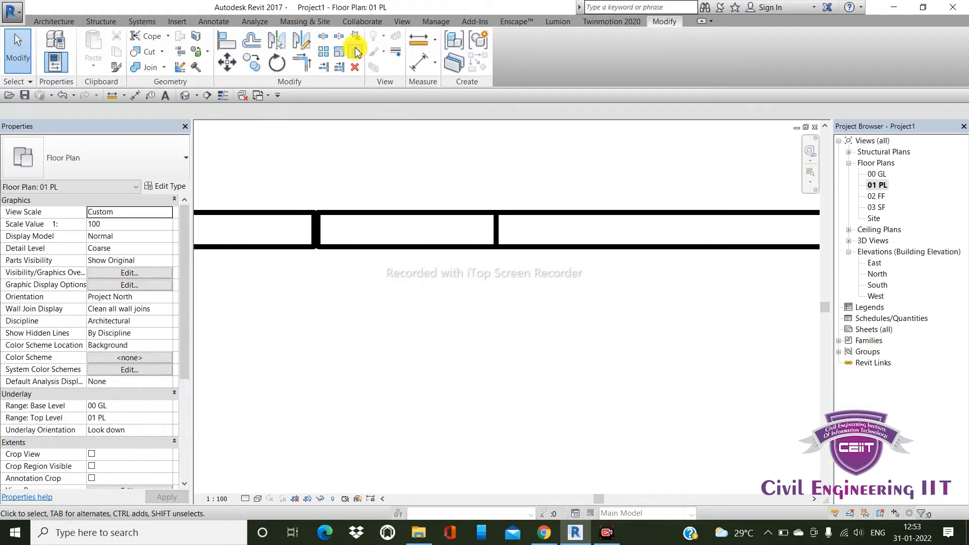
# Step: With Split Element, cut the neighbouring western unit's inner vertical wall at two points between the horizontal partition and the lower cross wall
pyautogui.click(324, 36)
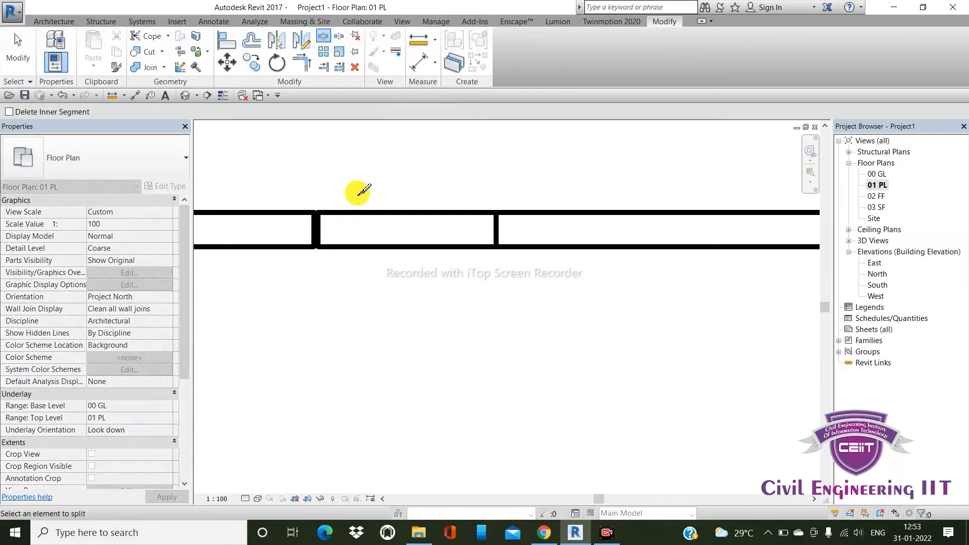
pyautogui.scroll(-2, 372, 200)
pyautogui.scroll(-5, 372, 199)
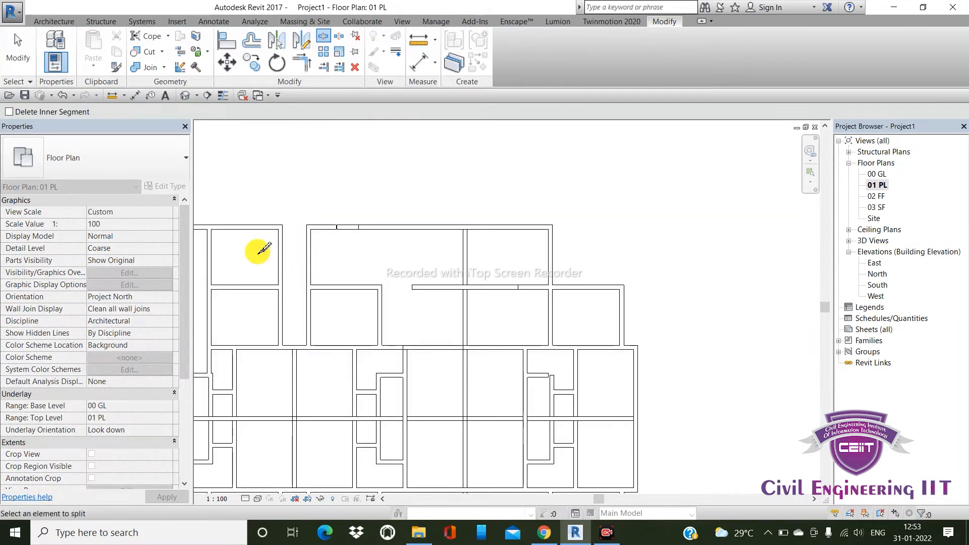
pyautogui.moveTo(356, 252); pyautogui.dragTo(405, 216, button='middle')
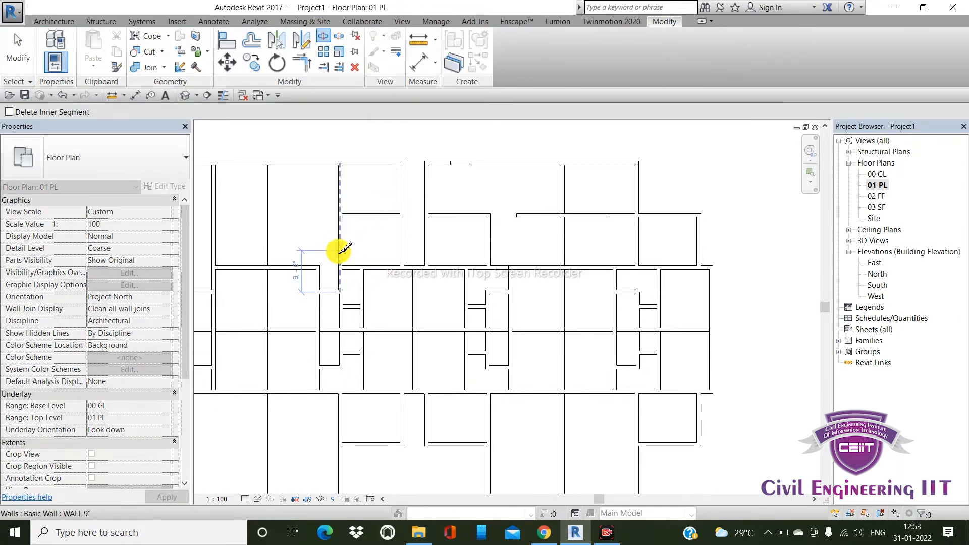
pyautogui.click(341, 251)
pyautogui.rightClick(347, 233)
pyautogui.click(353, 241)
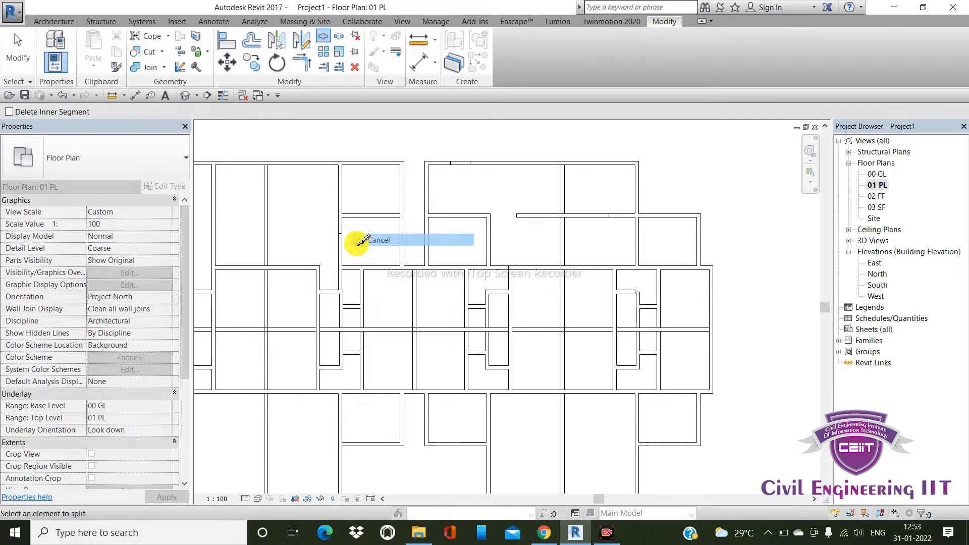
pyautogui.scroll(2, 335, 242)
pyautogui.rightClick(334, 241)
pyautogui.click(345, 244)
# Step: Delete the short piece between the two cuts in the western unit's inner vertical wall, leaving an opening
pyautogui.click(349, 237)
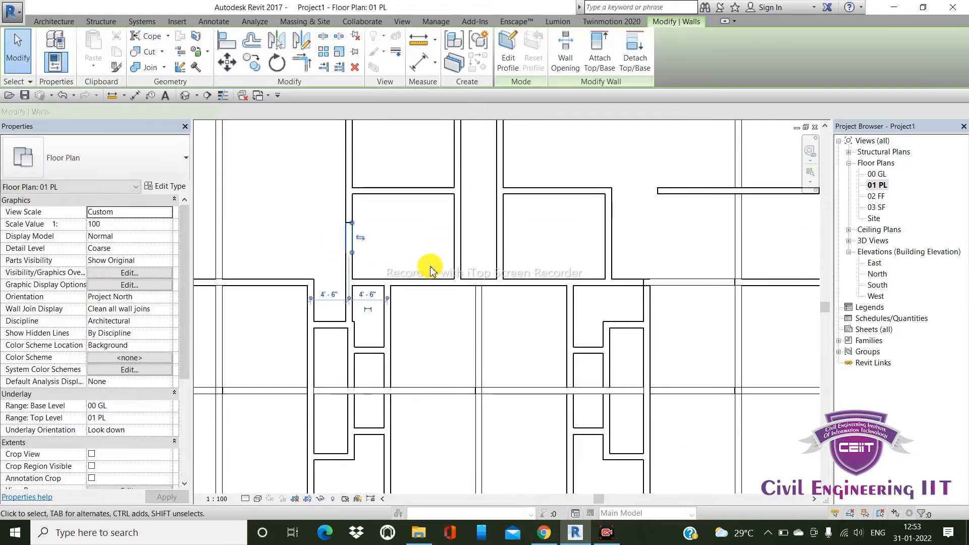
pyautogui.press('Delete')
pyautogui.scroll(-2, 335, 238)
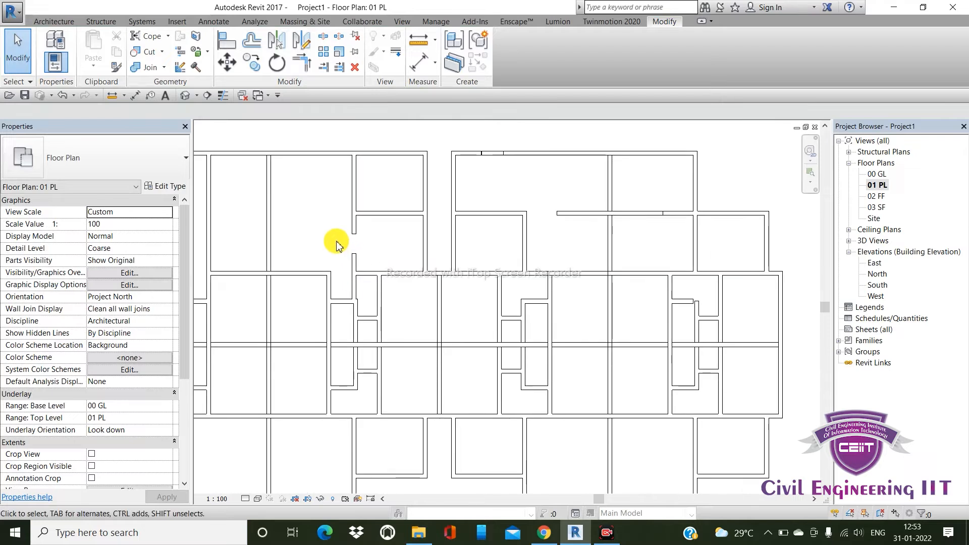
pyautogui.scroll(3, 352, 304)
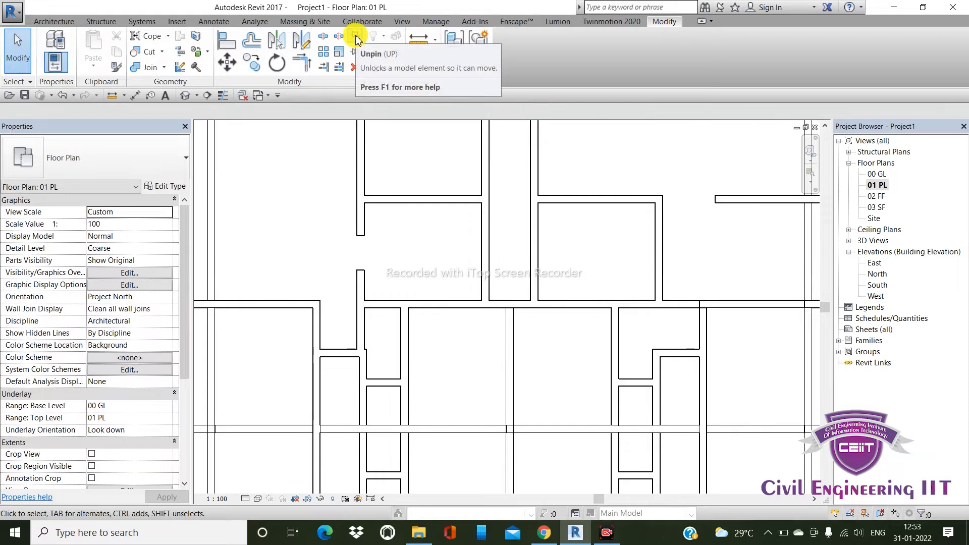
# Step: Move the upper segment of the western unit's split vertical wall about 3'-3" west of the lower segment
pyautogui.scroll(-2, 378, 221)
pyautogui.scroll(-1, 379, 219)
pyautogui.scroll(1, 368, 189)
pyautogui.click(373, 185)
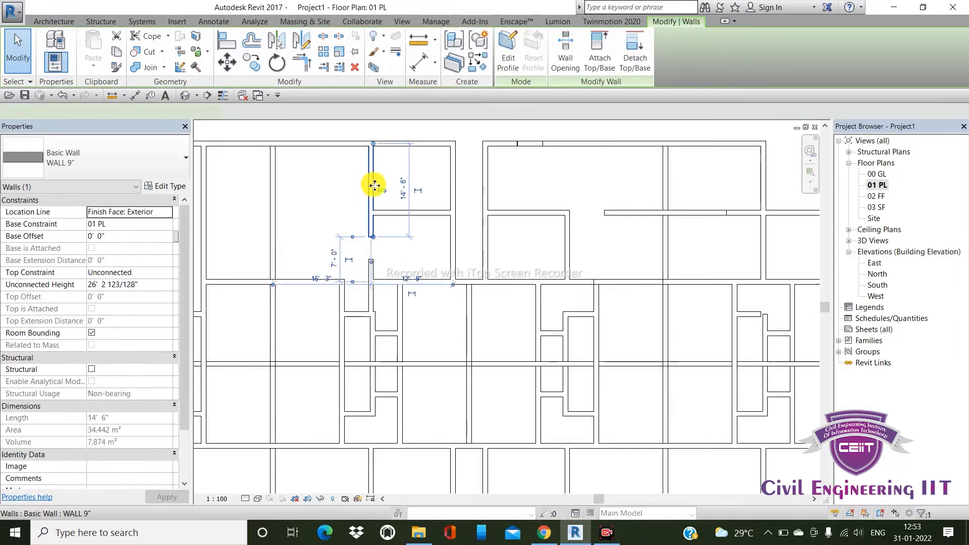
pyautogui.moveTo(372, 178); pyautogui.dragTo(352, 169)
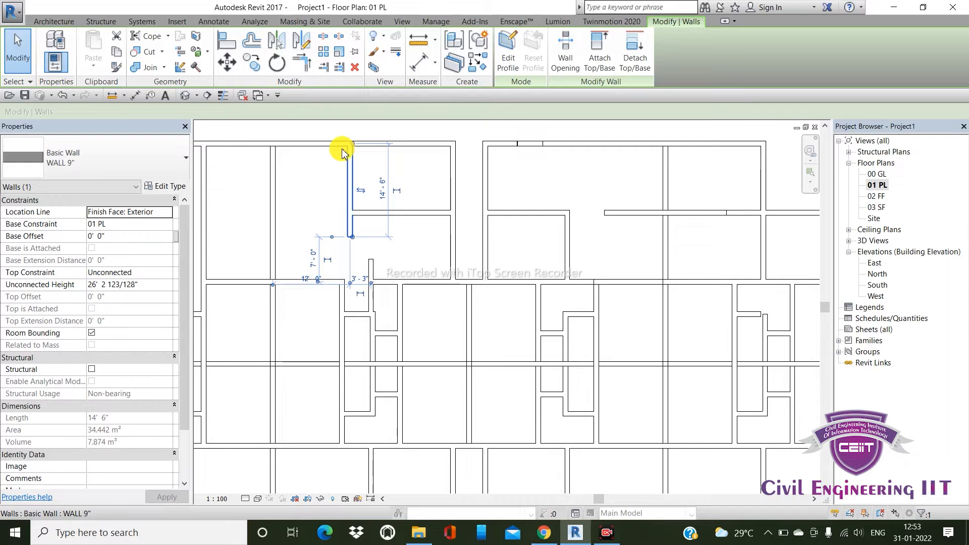
# Step: Pin the upper segment of the western unit's split inner vertical wall and try to move it east
pyautogui.click(356, 54)
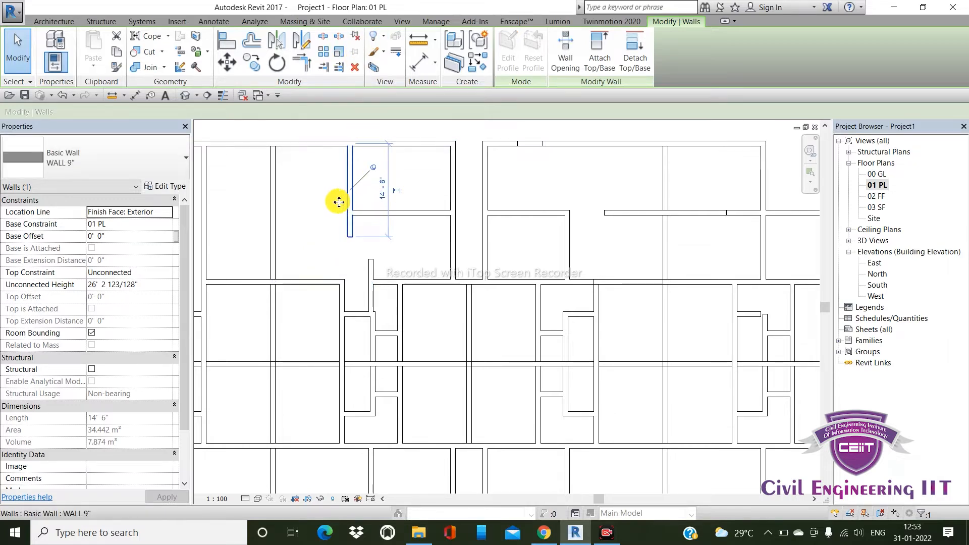
pyautogui.moveTo(338, 202); pyautogui.dragTo(374, 195)
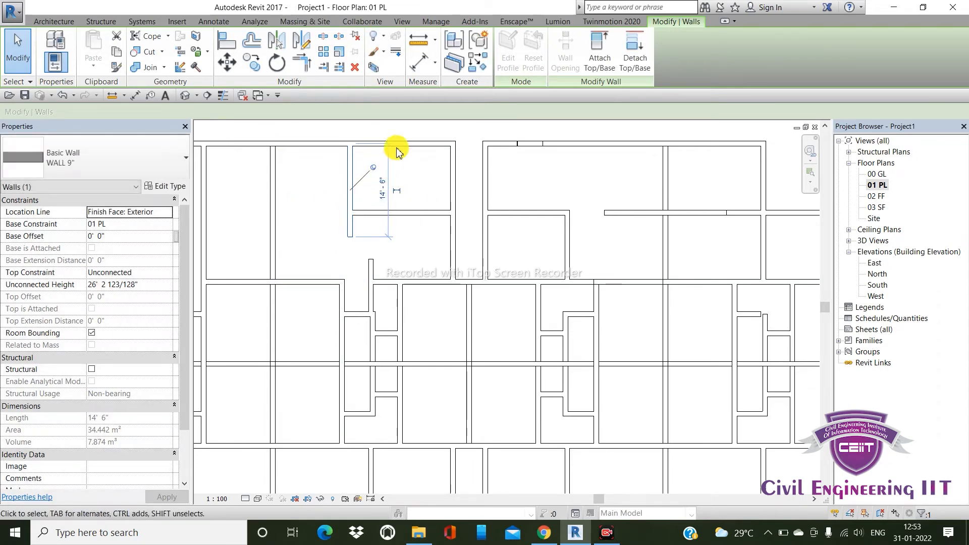
pyautogui.click(430, 184)
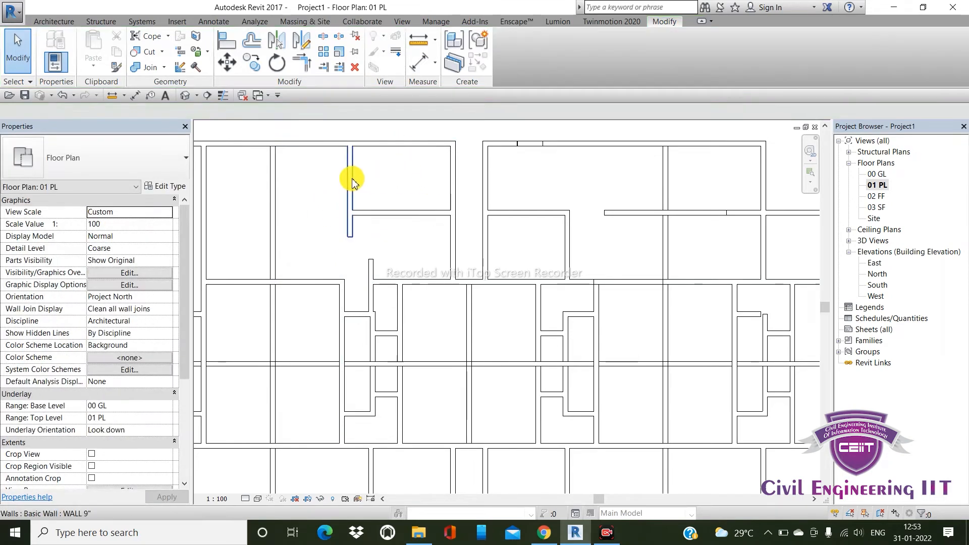
pyautogui.click(351, 183)
pyautogui.scroll(-3, 374, 201)
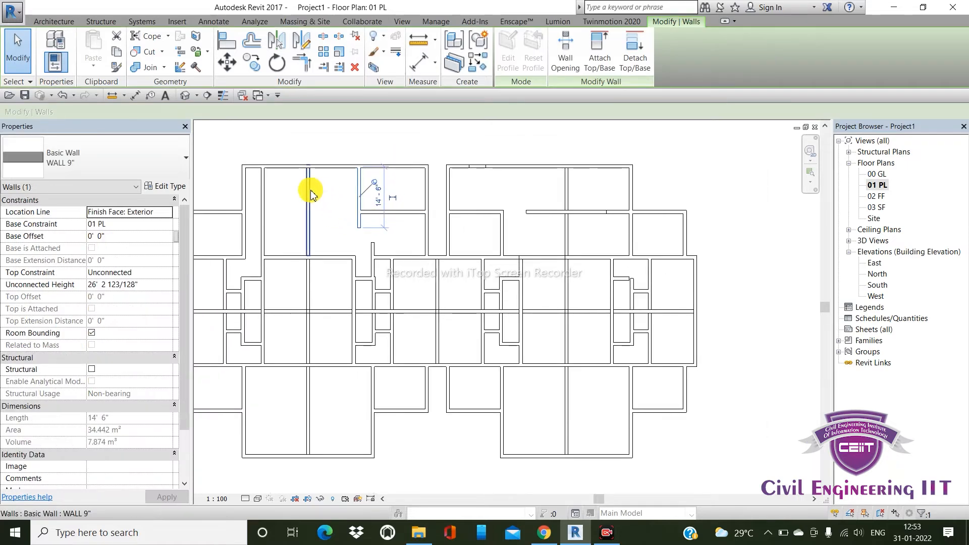
pyautogui.click(363, 167)
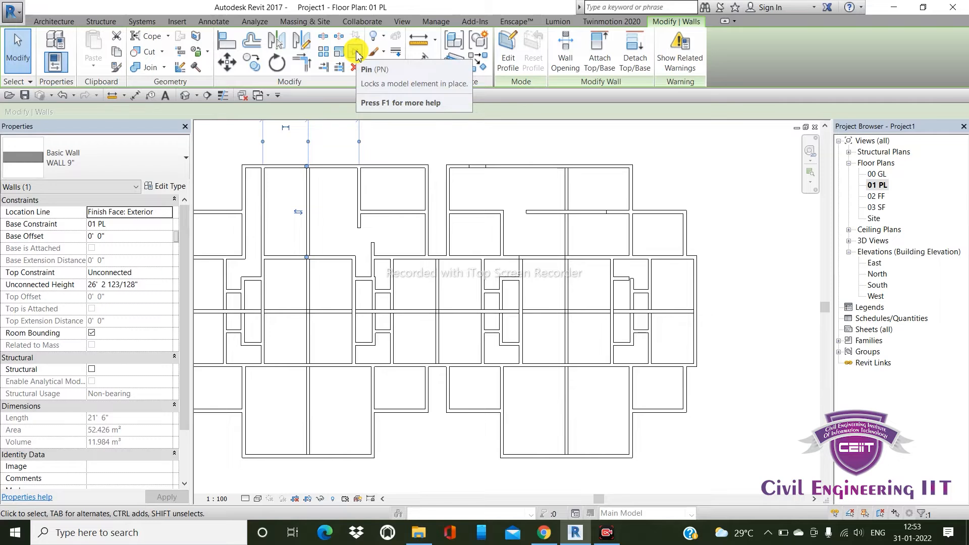
# Step: Unpin the upper segment of the western unit's split vertical wall and move it east above the lower segment
pyautogui.click(359, 210)
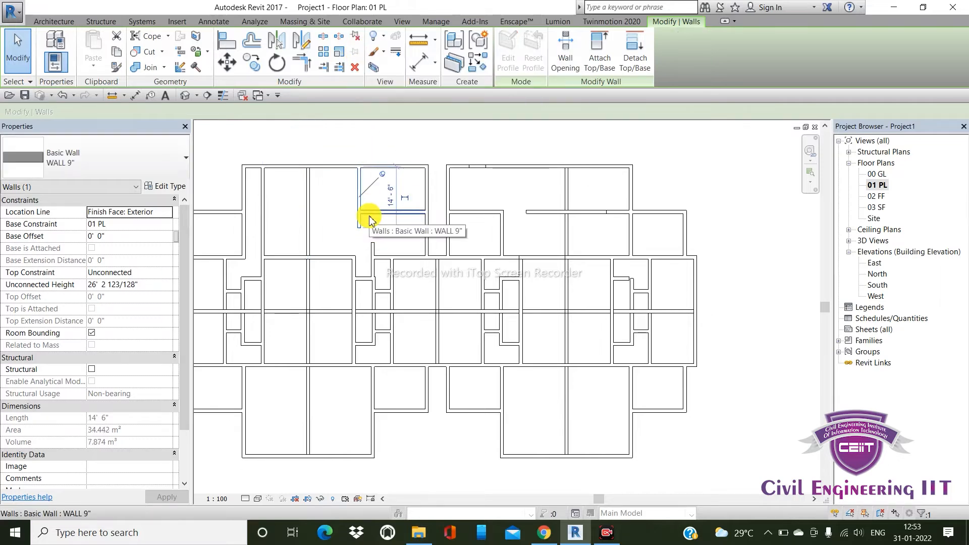
pyautogui.click(356, 39)
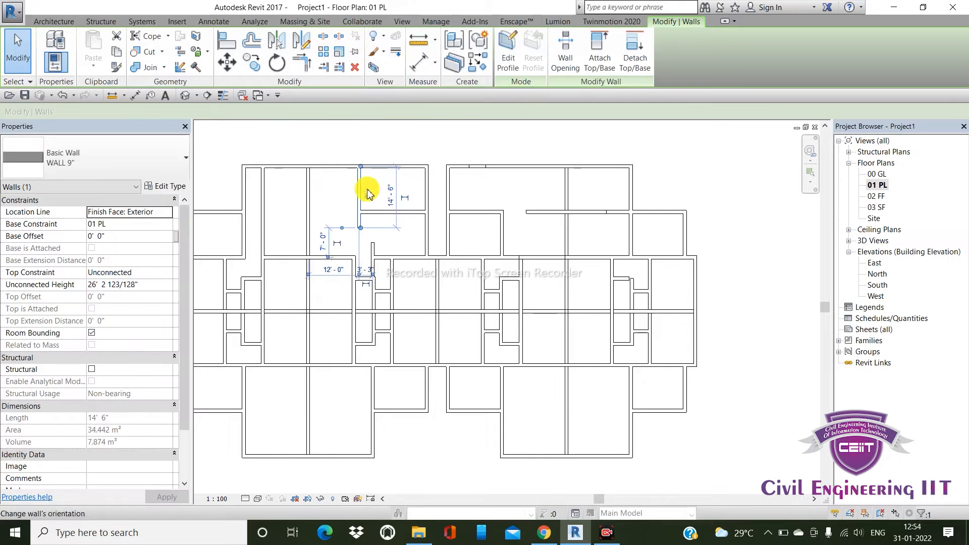
pyautogui.moveTo(359, 185); pyautogui.dragTo(376, 187)
pyautogui.click(420, 133)
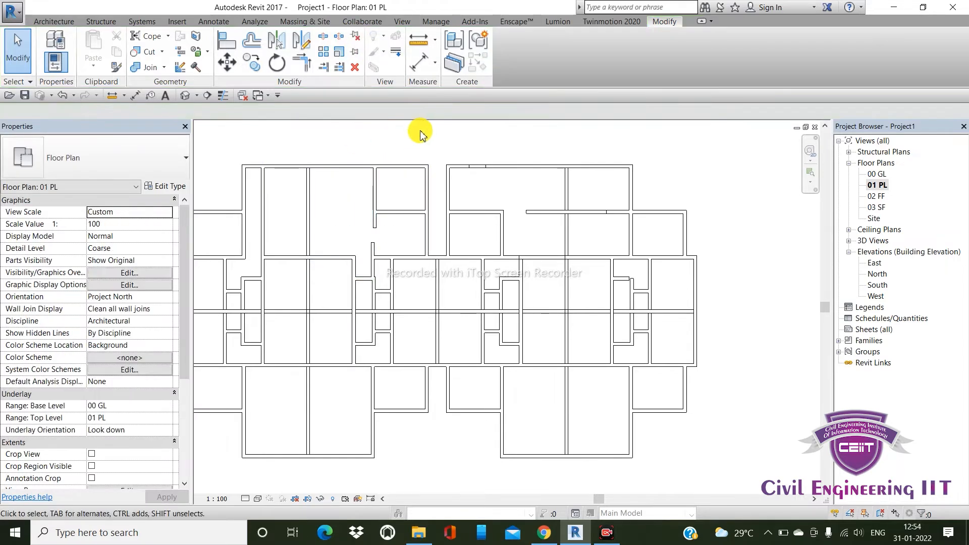
# Step: Delete the upper segment of the western unit's split vertical wall and the horizontal partition beside it
pyautogui.click(374, 191)
pyautogui.click(352, 68)
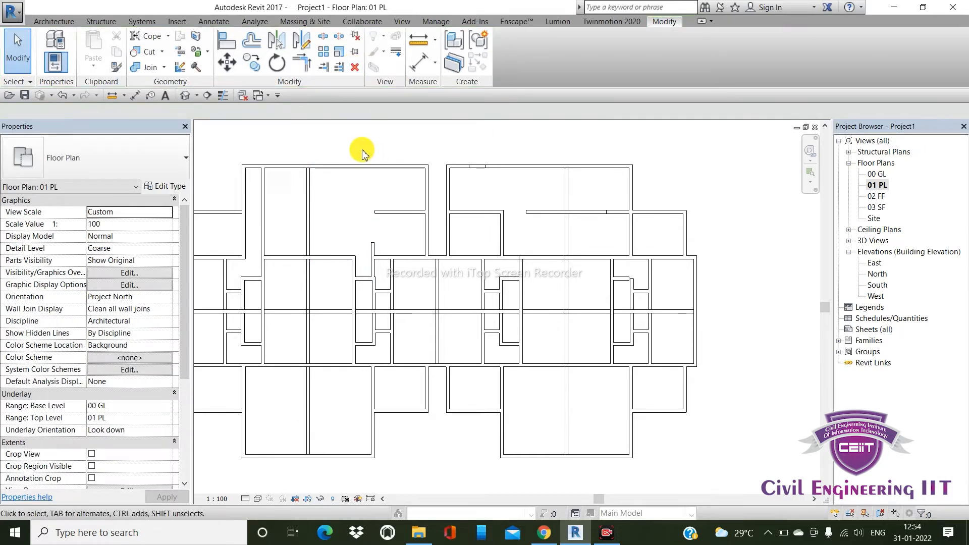
pyautogui.click(376, 211)
pyautogui.click(355, 71)
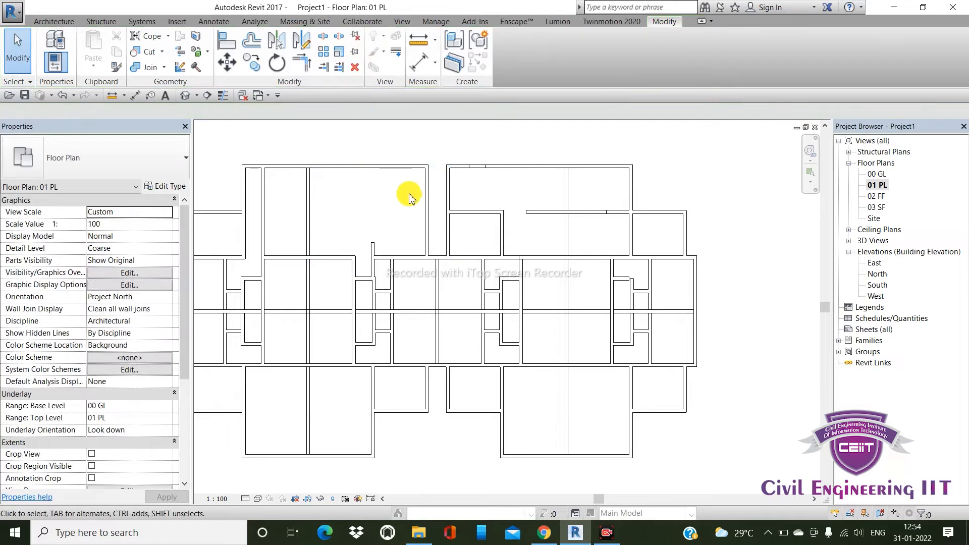
# Step: Hide the western unit's 28'-0" north wall in the view as an individual element
pyautogui.click(368, 168)
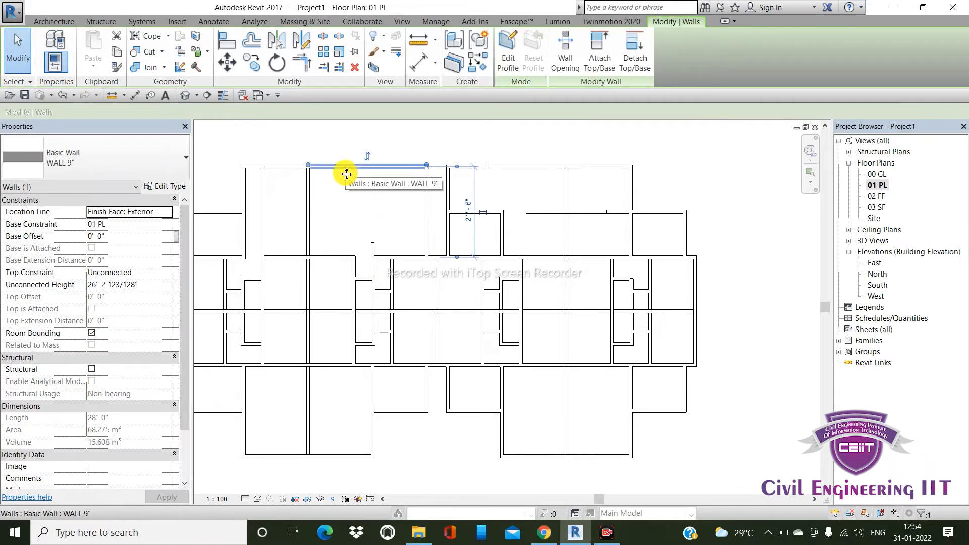
pyautogui.click(379, 40)
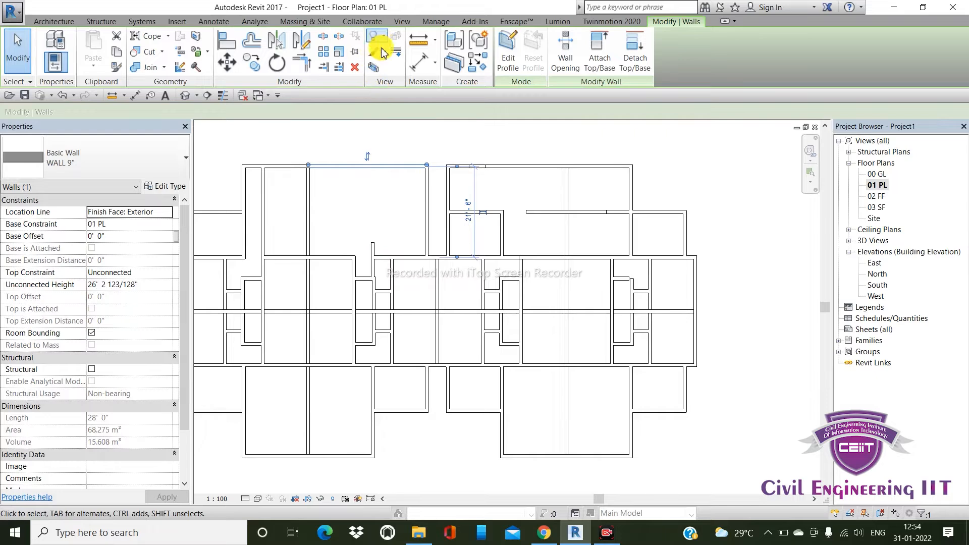
pyautogui.click(378, 194)
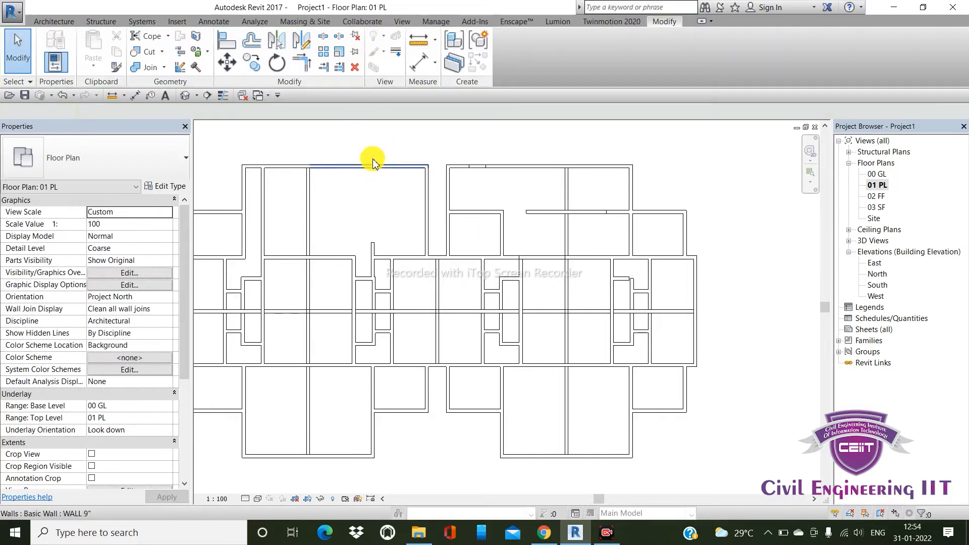
pyautogui.click(366, 167)
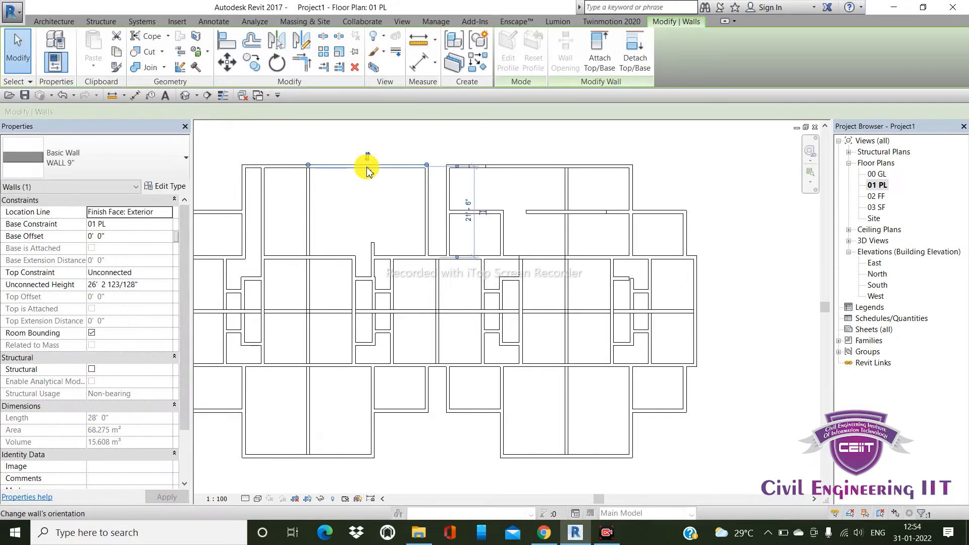
pyautogui.rightClick(366, 167)
pyautogui.moveTo(394, 236)
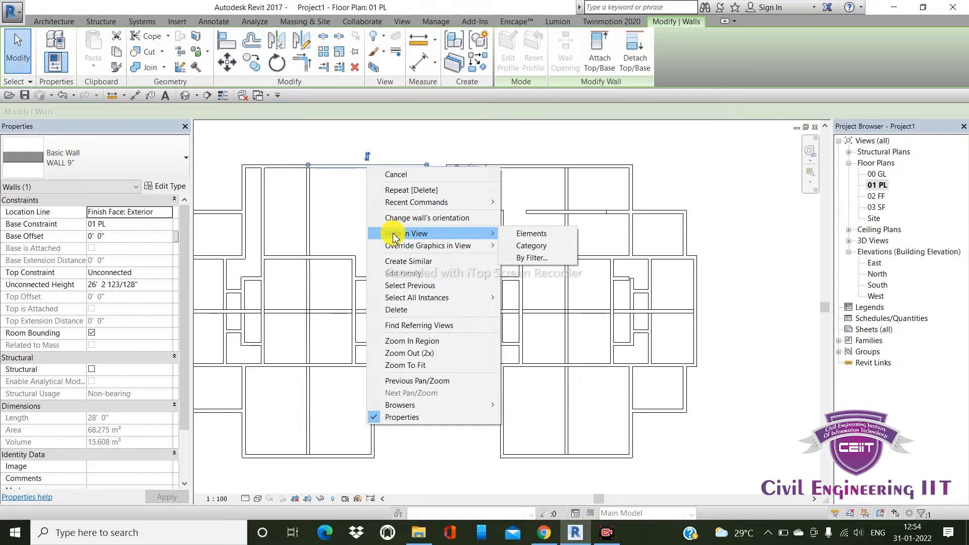
pyautogui.click(534, 237)
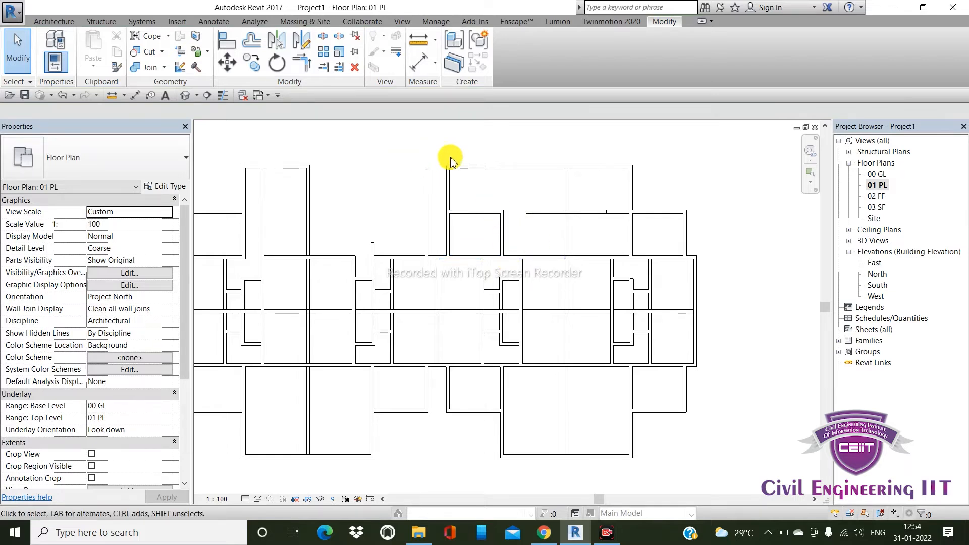
# Step: Hide the whole wall category in the view, starting from the western unit's inner vertical wall
pyautogui.click(308, 194)
pyautogui.rightClick(316, 188)
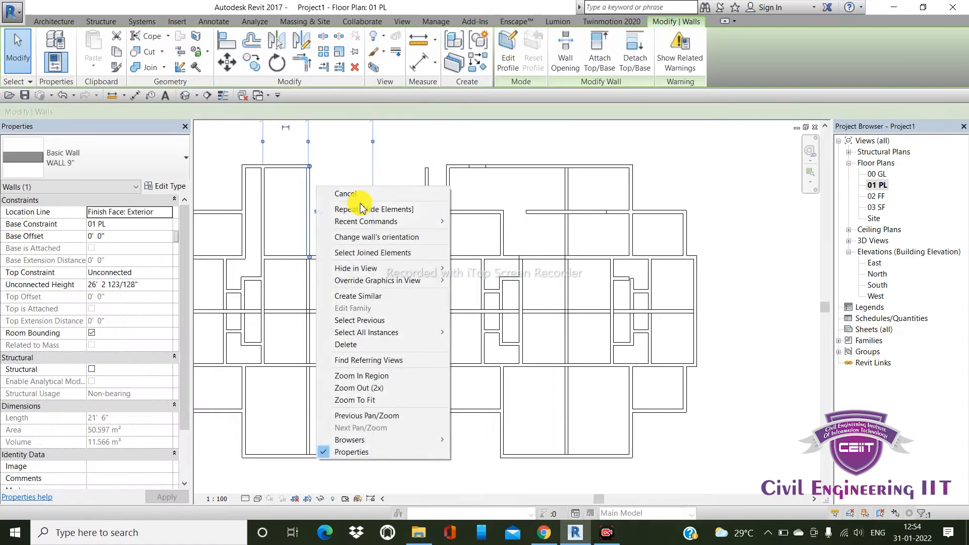
pyautogui.moveTo(438, 268)
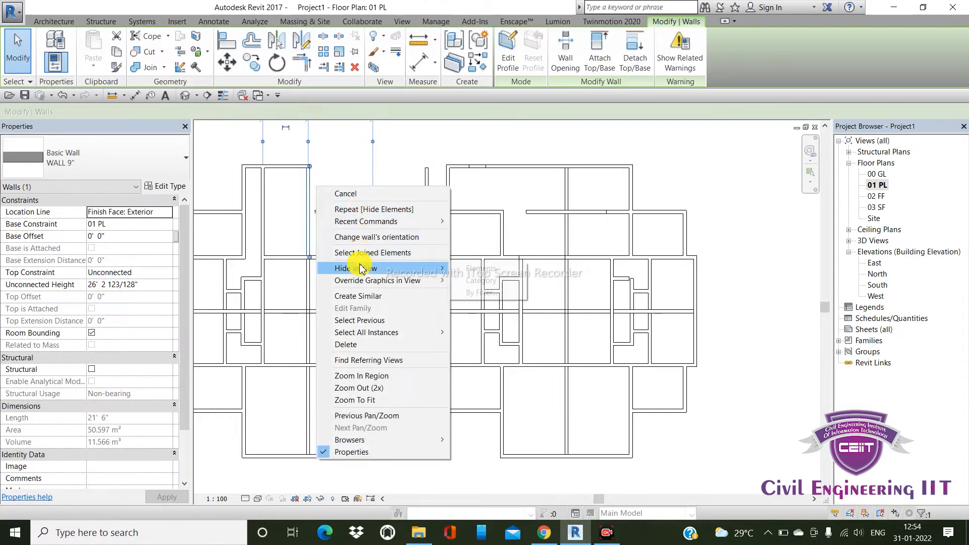
pyautogui.click(486, 281)
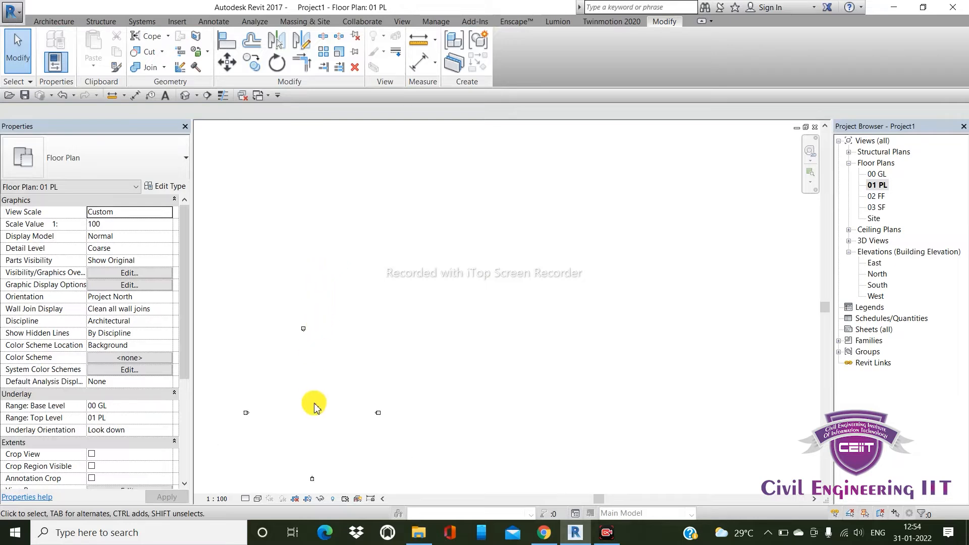
# Step: Turn on Reveal Hidden Elements and examine the hidden building layouts and the base point symbol
pyautogui.scroll(2, 314, 407)
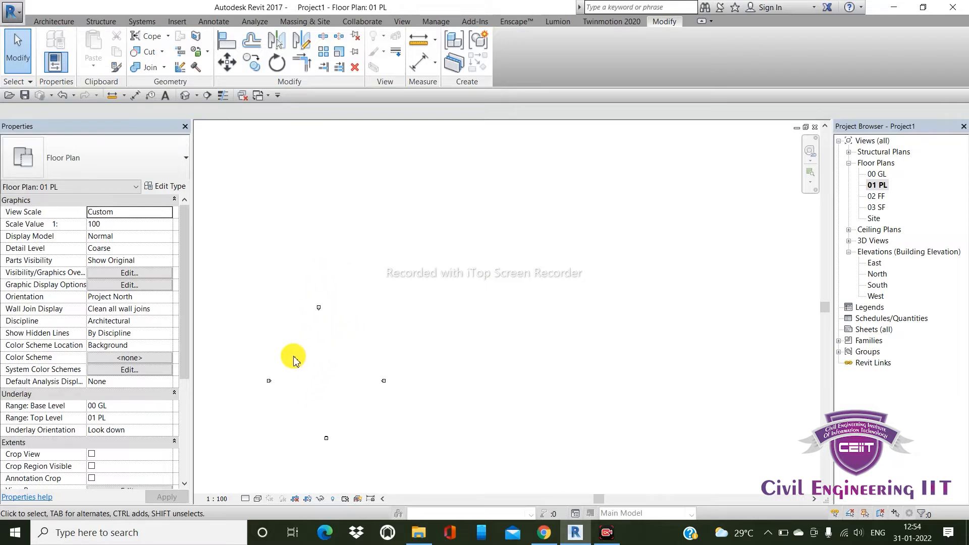
pyautogui.scroll(2, 295, 359)
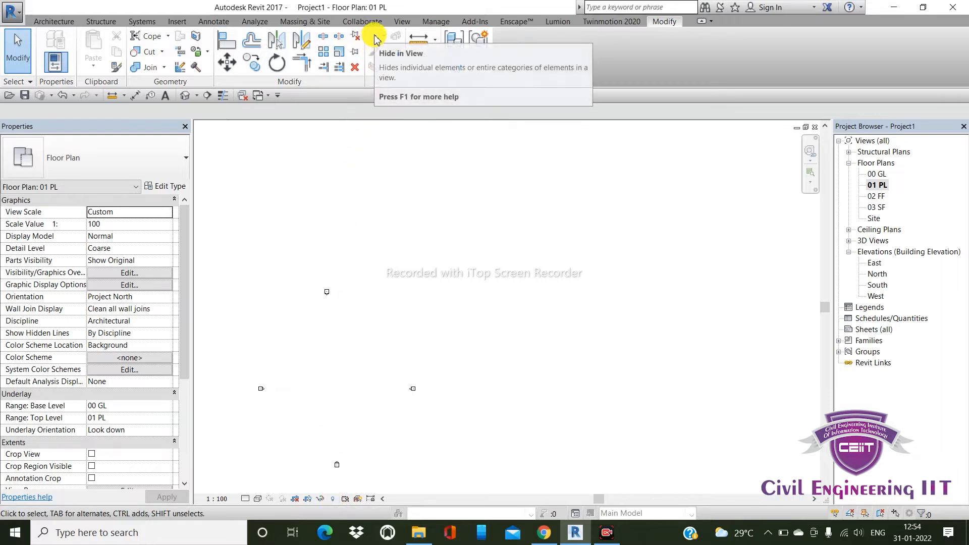
pyautogui.click(334, 499)
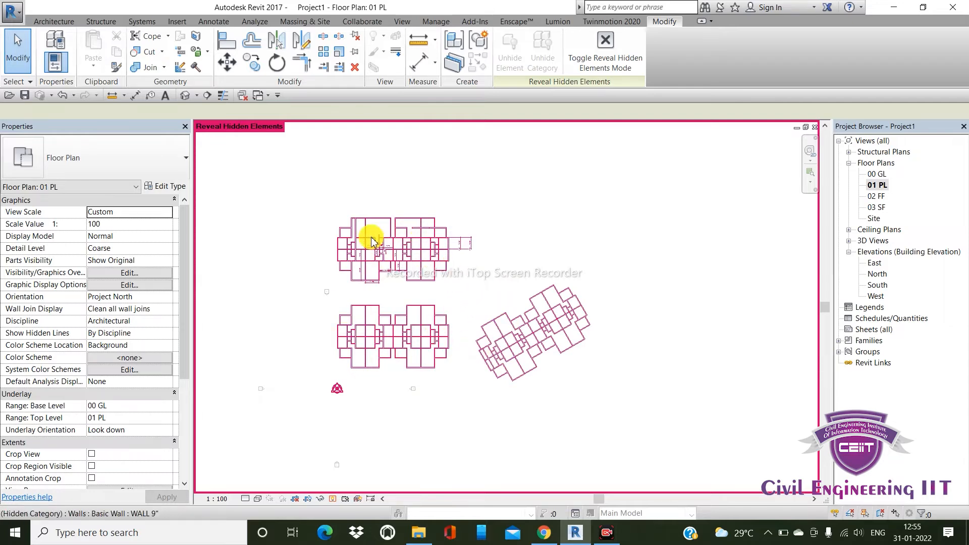
pyautogui.scroll(1, 373, 231)
pyautogui.scroll(2, 407, 222)
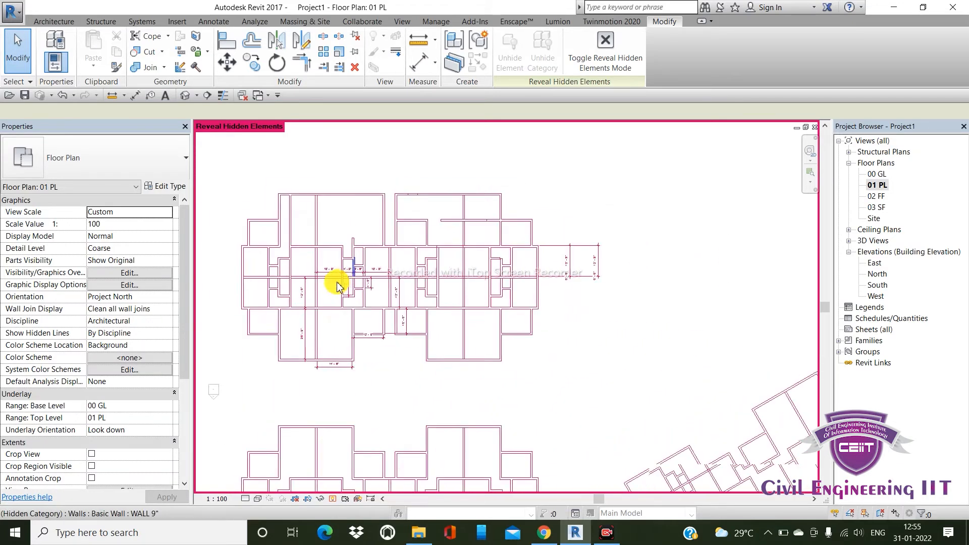
pyautogui.scroll(-2, 339, 295)
pyautogui.moveTo(694, 483); pyautogui.dragTo(293, 227)
pyautogui.scroll(-2, 314, 372)
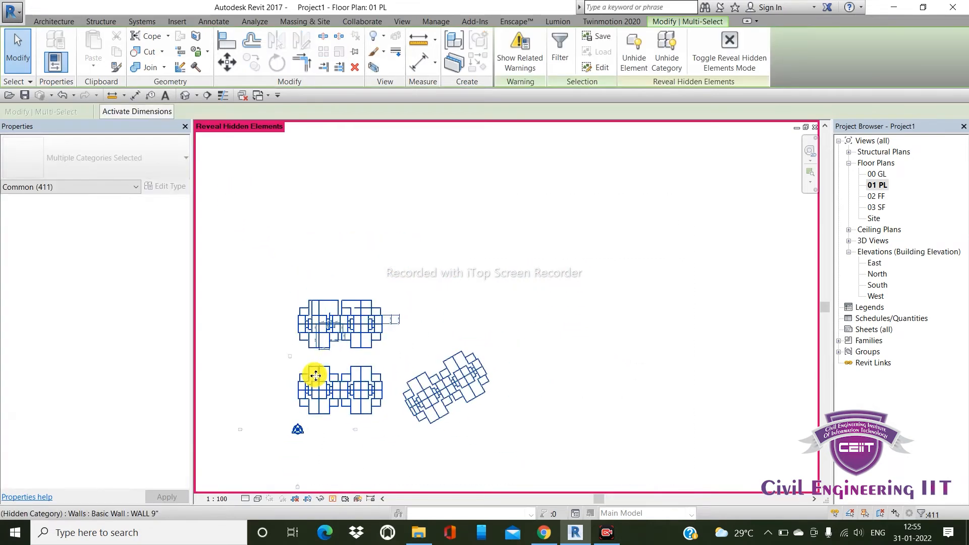
pyautogui.scroll(2, 285, 378)
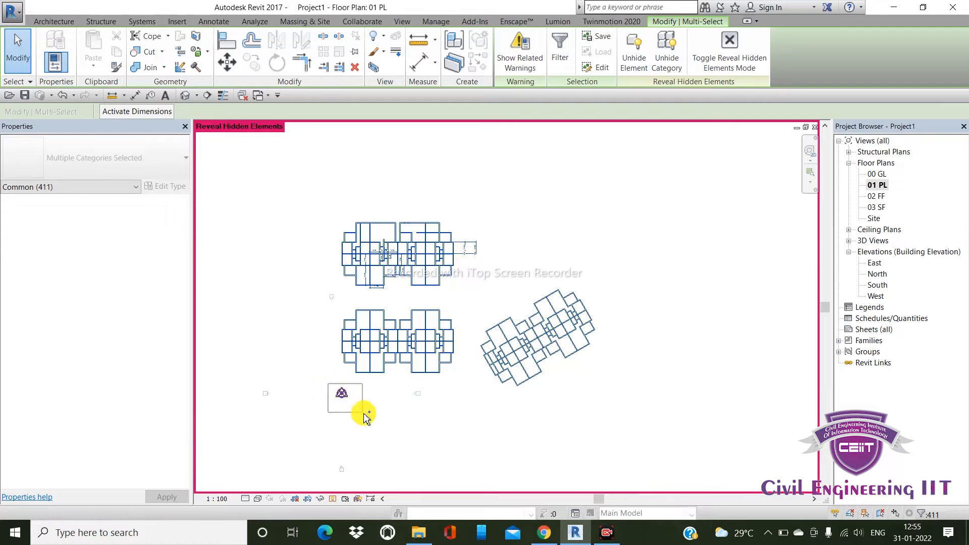
pyautogui.click(574, 400)
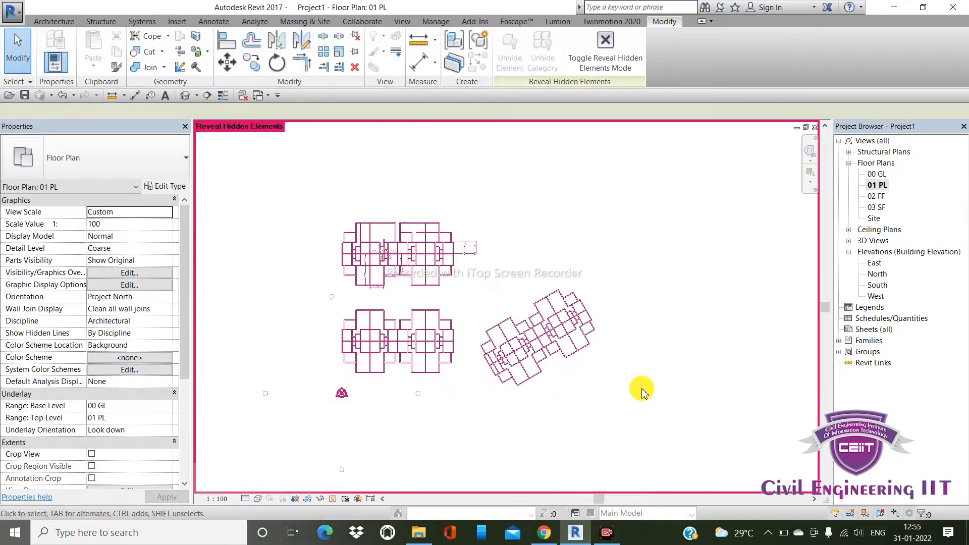
# Step: Unhide the category of the walls in the three building layouts, excluding the base point, and leave Reveal Hidden Elements mode
pyautogui.moveTo(664, 394); pyautogui.dragTo(353, 163)
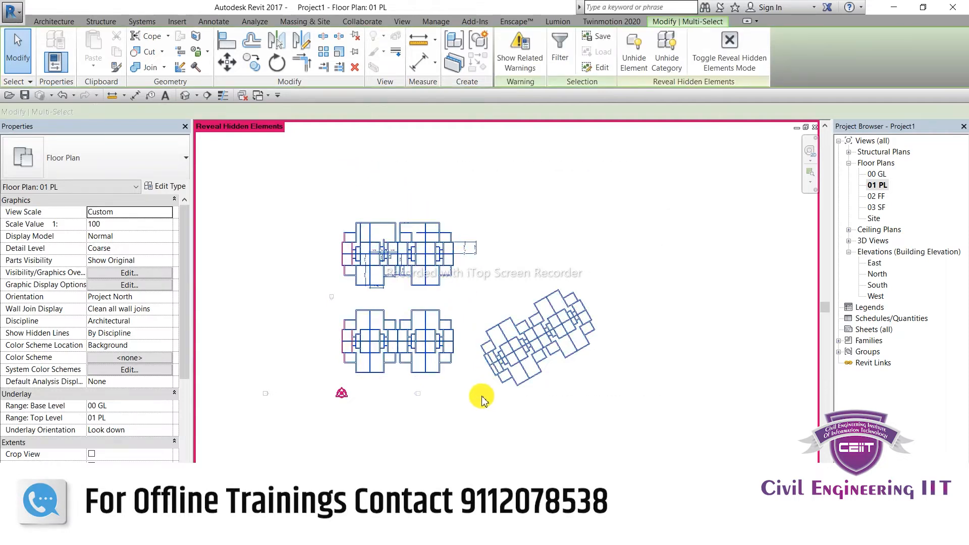
pyautogui.keyDown('ctrl'); pyautogui.moveTo(468, 394); pyautogui.dragTo(428, 250); pyautogui.keyUp('ctrl')
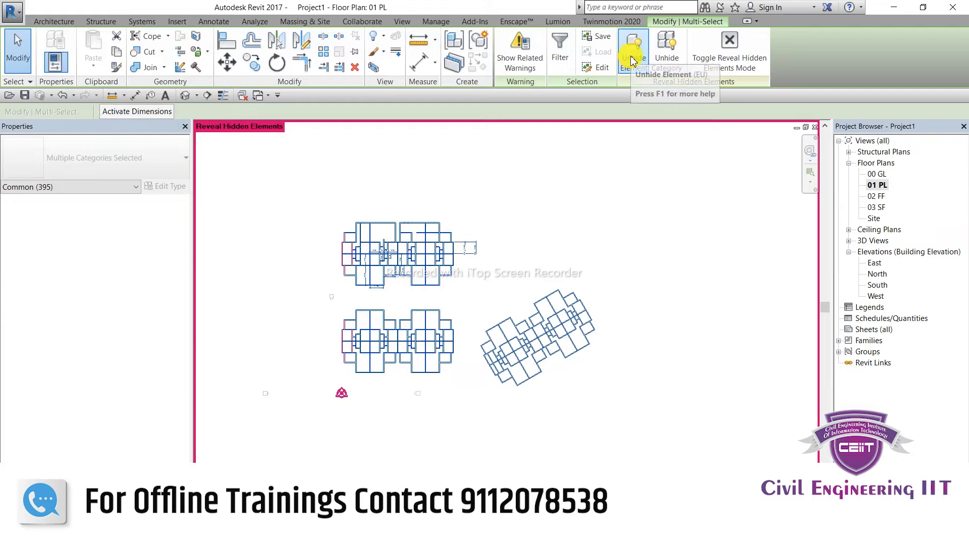
pyautogui.click(729, 50)
pyautogui.press('Escape')
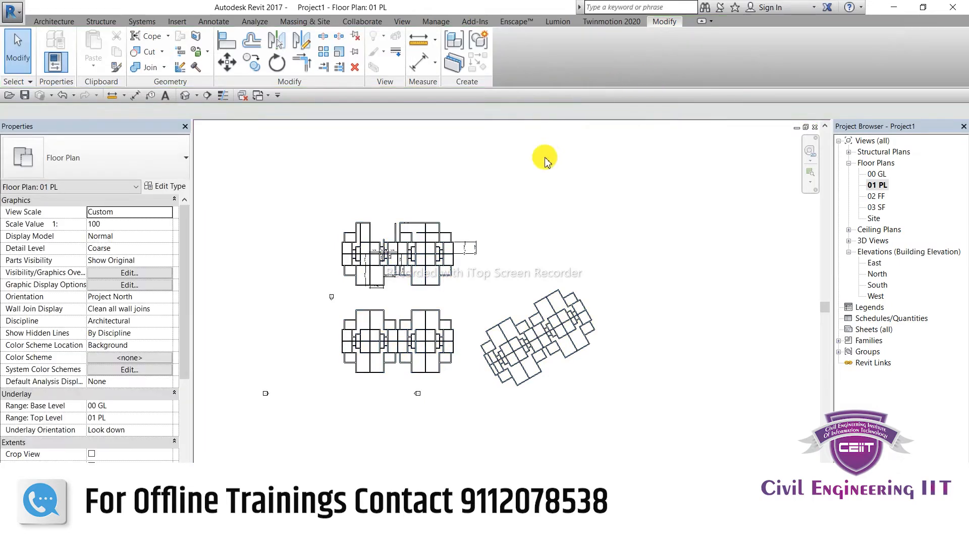
# Step: Reveal hidden elements again, unhide the western unit's north wall as an element, and leave Reveal Hidden Elements mode
pyautogui.scroll(2, 363, 244)
pyautogui.scroll(1, 418, 217)
pyautogui.scroll(1, 429, 202)
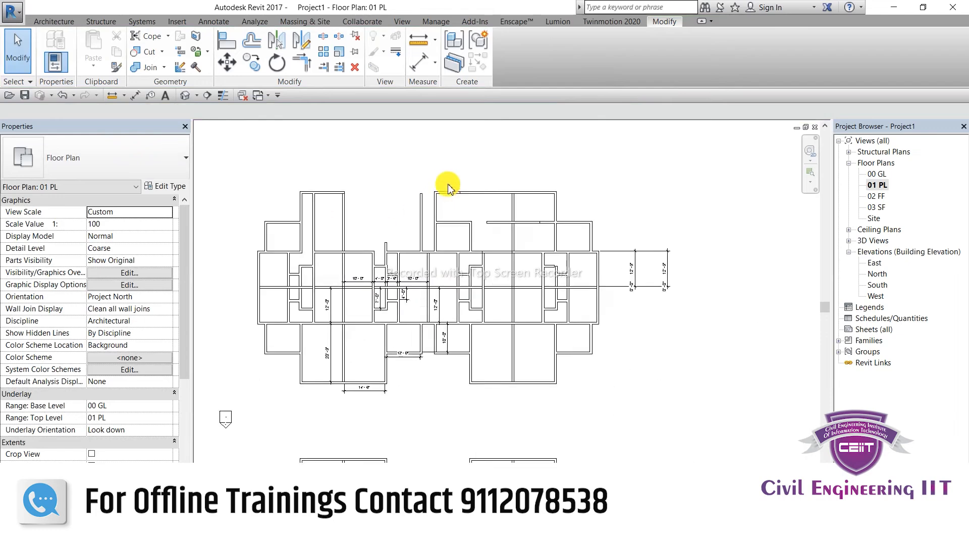
pyautogui.scroll(-1, 400, 190)
pyautogui.scroll(3, 395, 181)
pyautogui.scroll(-3, 369, 182)
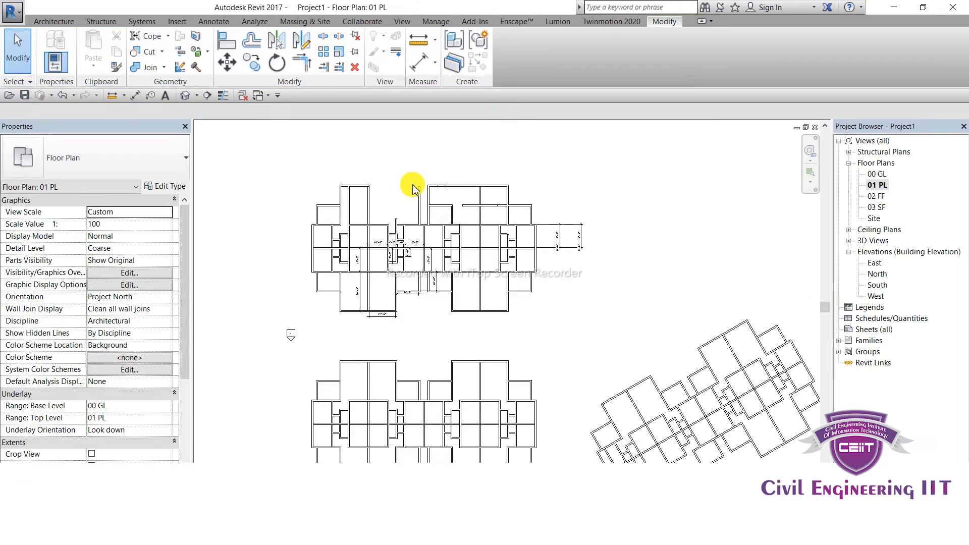
pyautogui.press('r')
pyautogui.press('h')
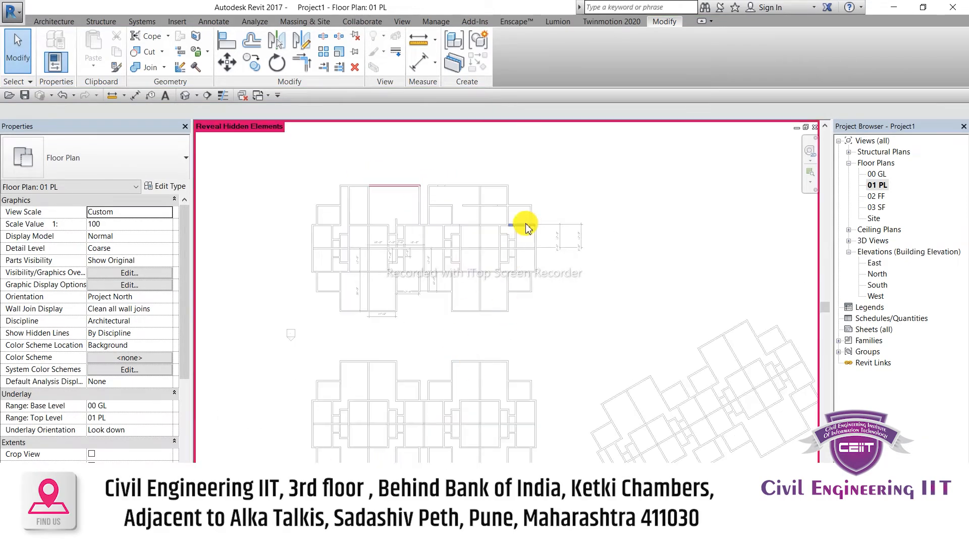
pyautogui.scroll(-1, 410, 213)
pyautogui.scroll(1, 410, 213)
pyautogui.click(417, 196)
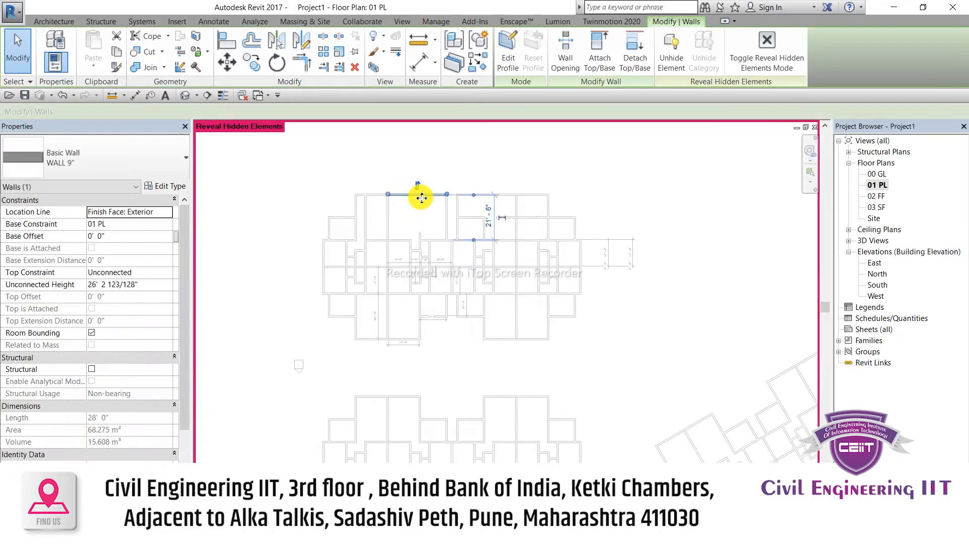
pyautogui.click(766, 51)
pyautogui.scroll(-2, 634, 171)
pyautogui.scroll(-2, 384, 343)
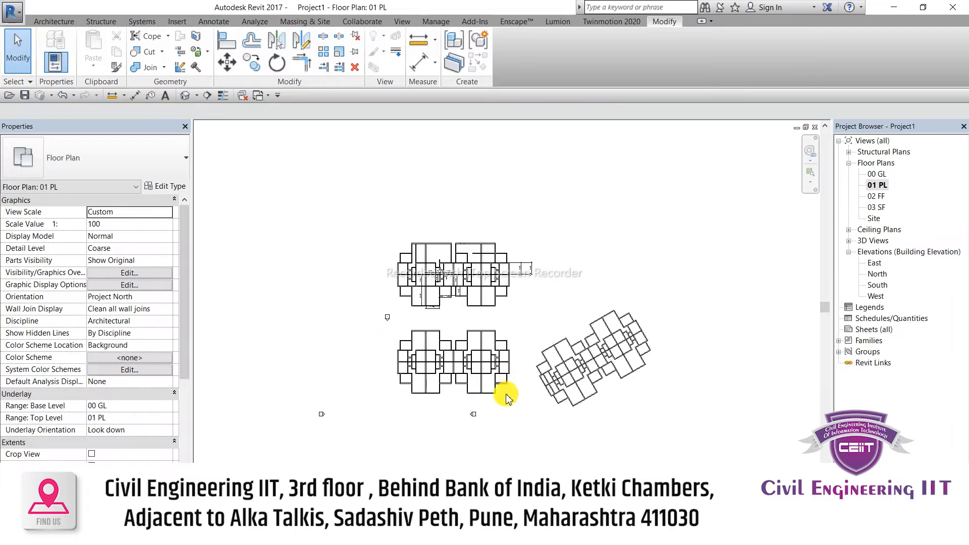
pyautogui.scroll(2, 580, 332)
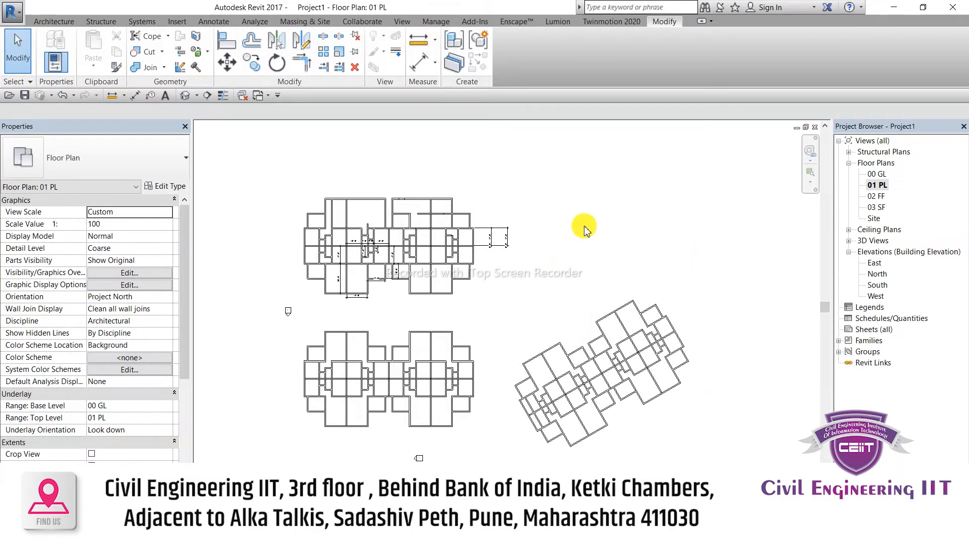
# Step: Hide the two linear dimensions east of the northern layout's eastern unit as individual elements in the view
pyautogui.scroll(4, 444, 212)
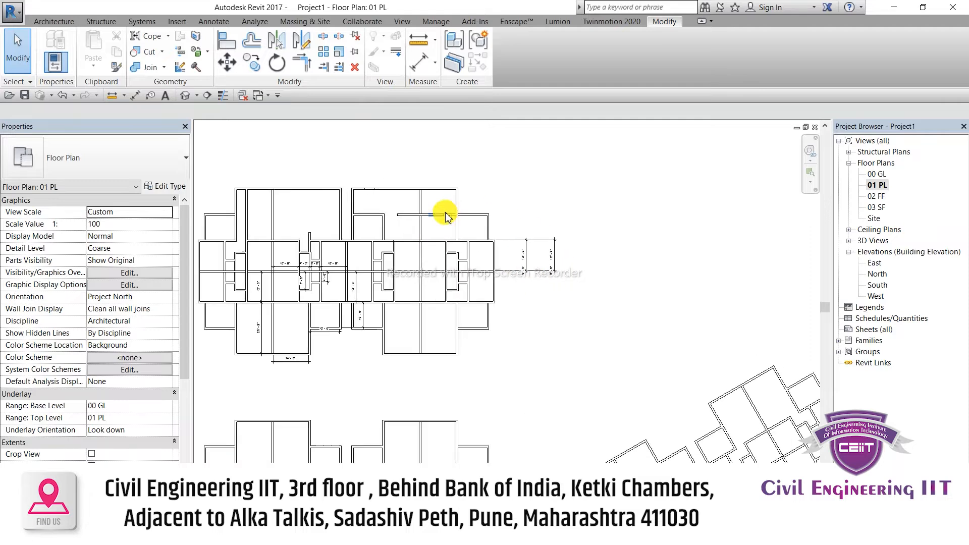
pyautogui.click(391, 220)
pyautogui.scroll(-4, 505, 253)
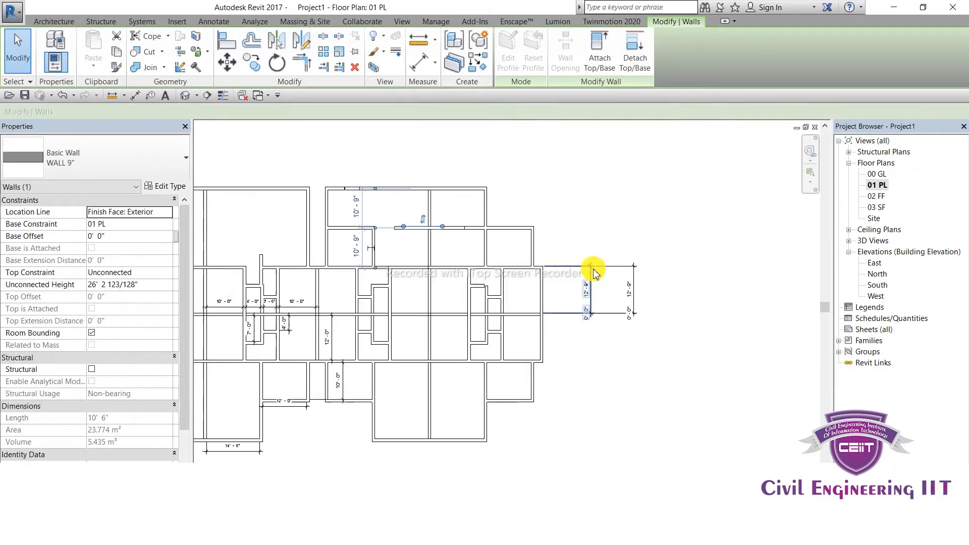
pyautogui.moveTo(576, 323); pyautogui.dragTo(640, 243)
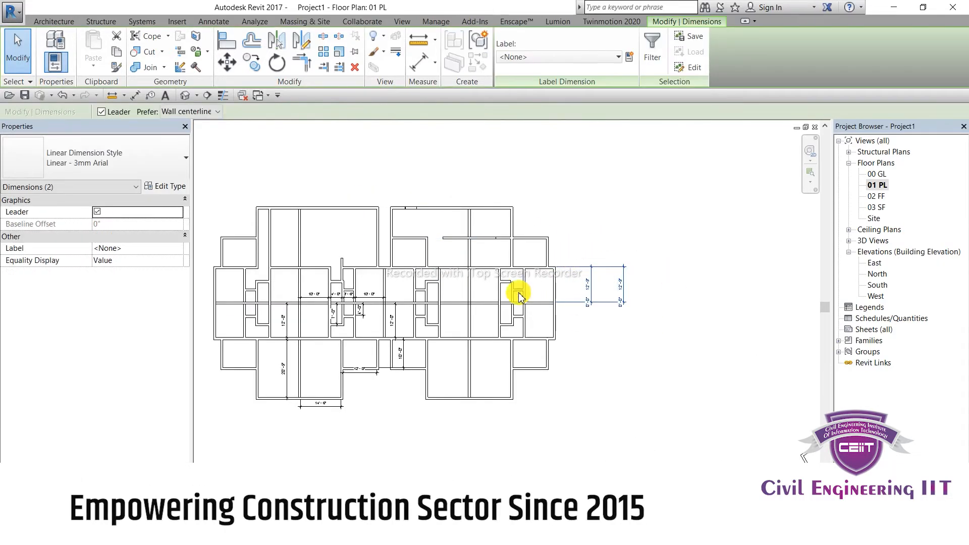
pyautogui.click(383, 38)
pyautogui.click(396, 57)
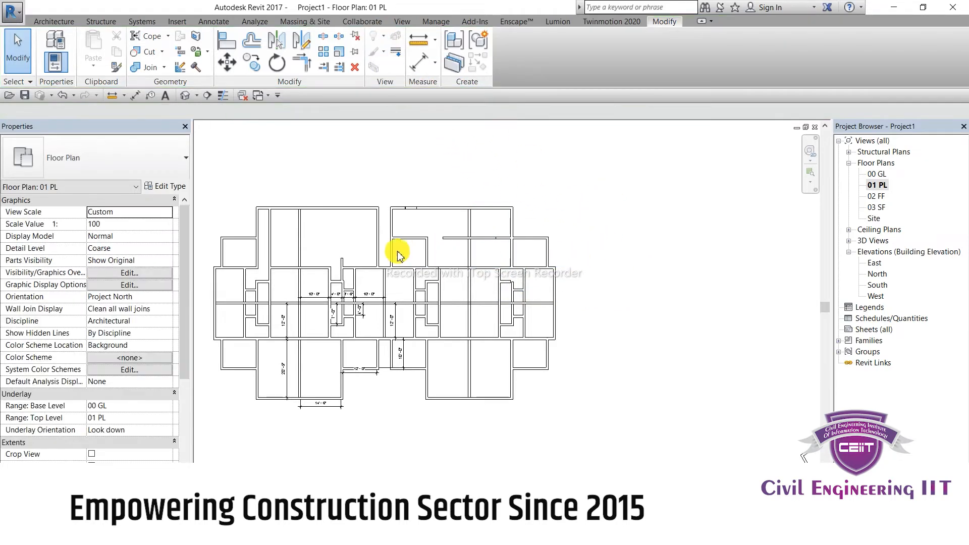
# Step: Examine the graphic override options by element, category and filter for the eastern unit's north wall
pyautogui.click(417, 207)
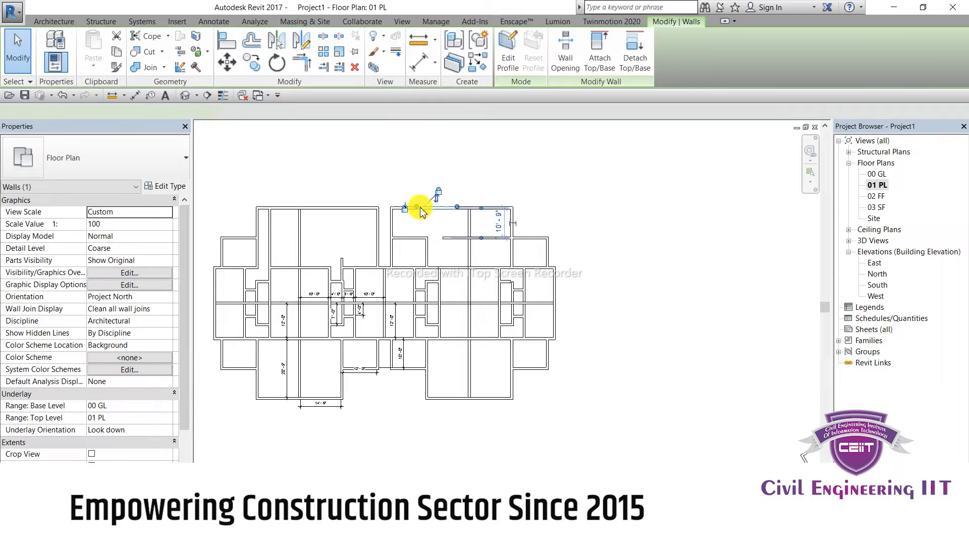
pyautogui.click(387, 57)
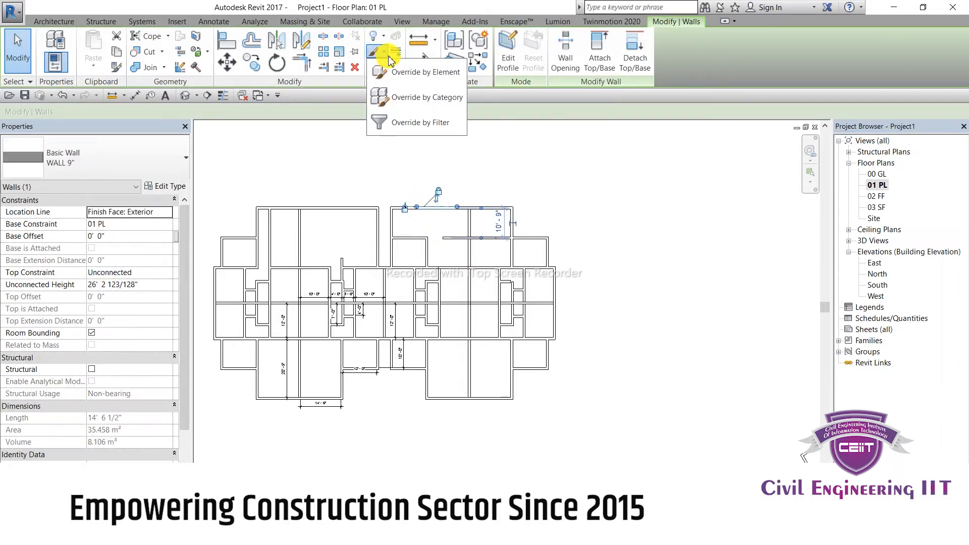
pyautogui.click(553, 204)
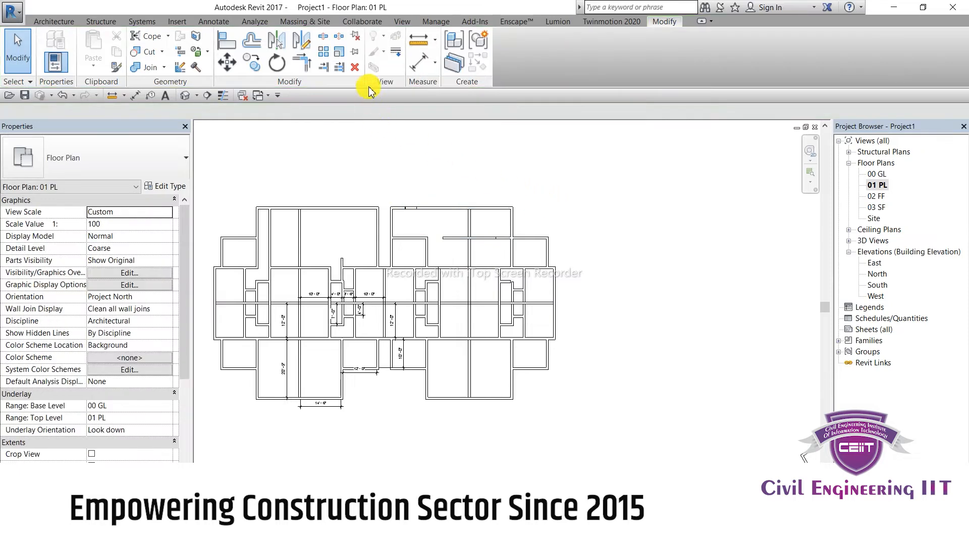
pyautogui.click(412, 207)
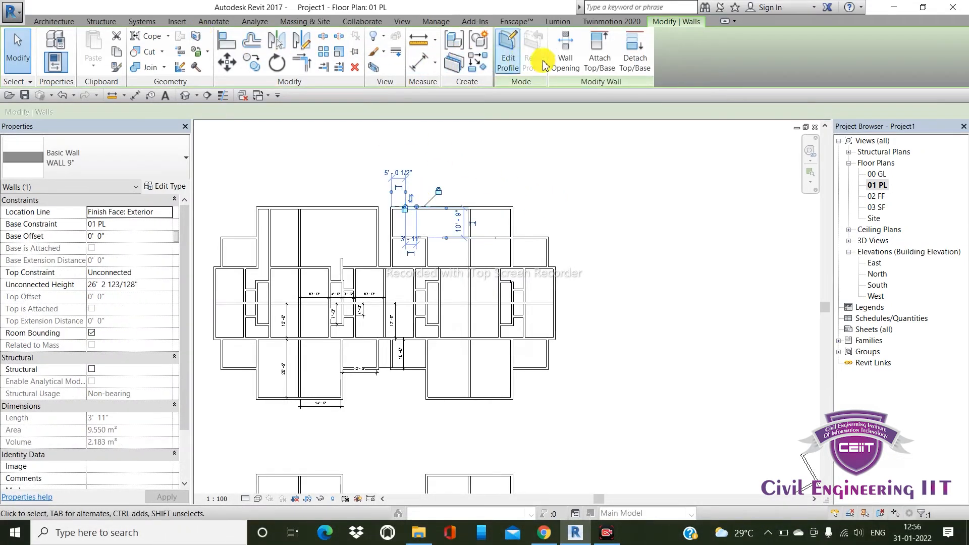
pyautogui.press('Escape')
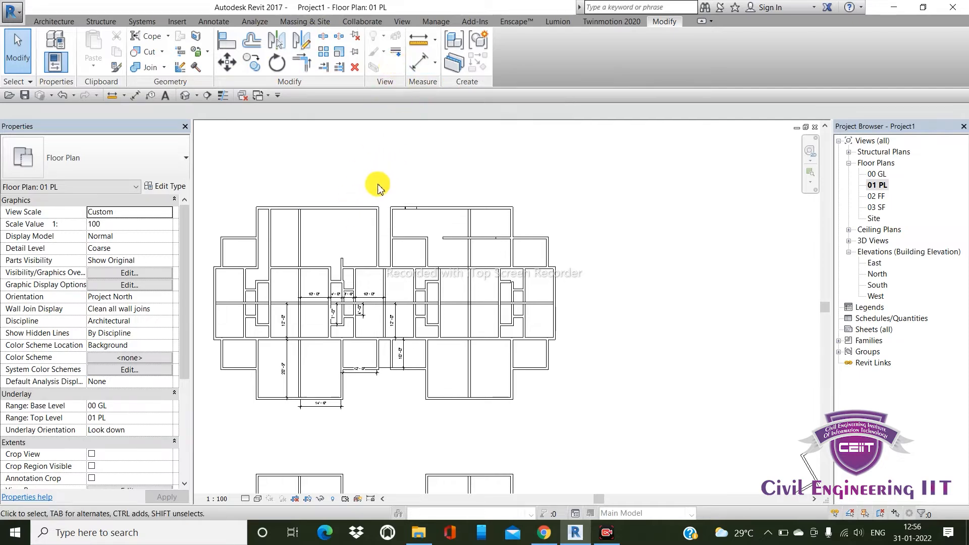
pyautogui.click(371, 212)
pyautogui.click(614, 204)
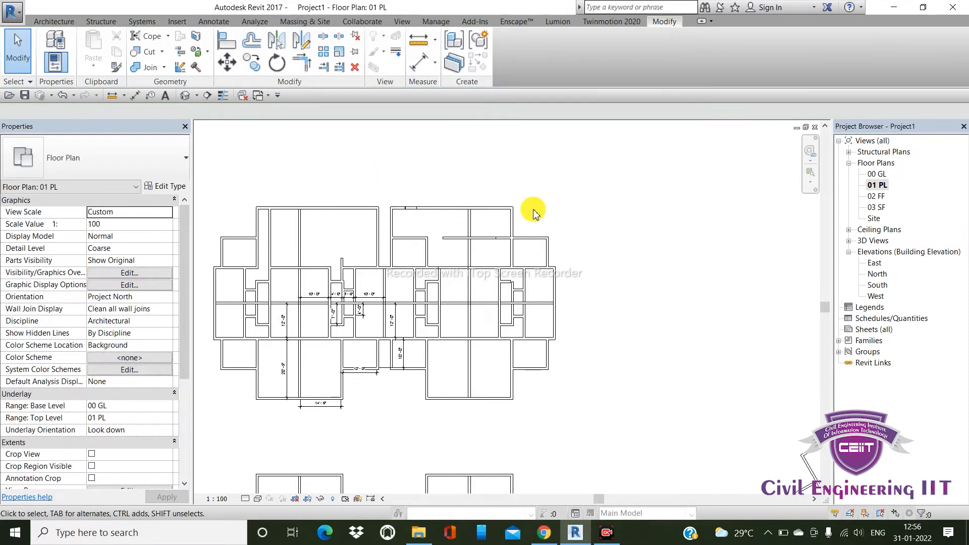
pyautogui.click(361, 212)
pyautogui.click(606, 210)
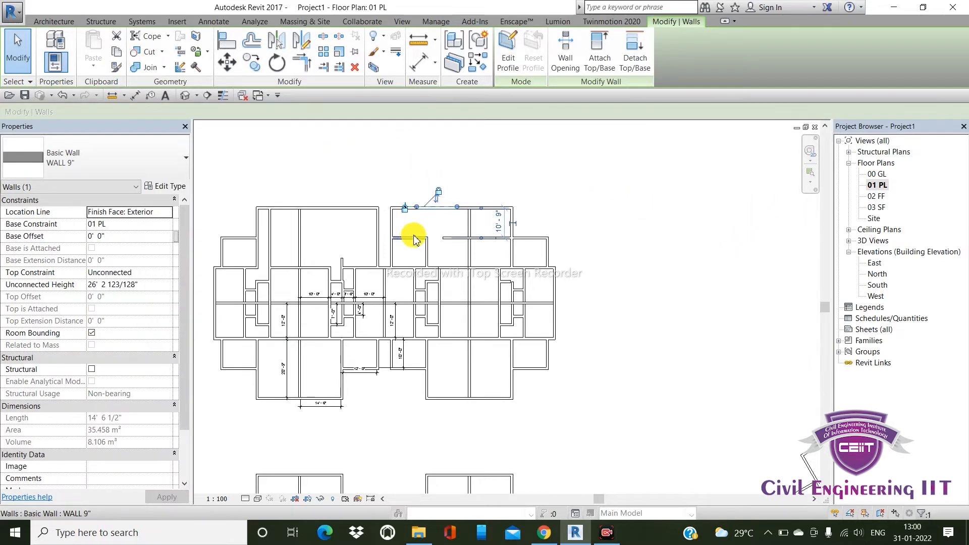
pyautogui.click(500, 180)
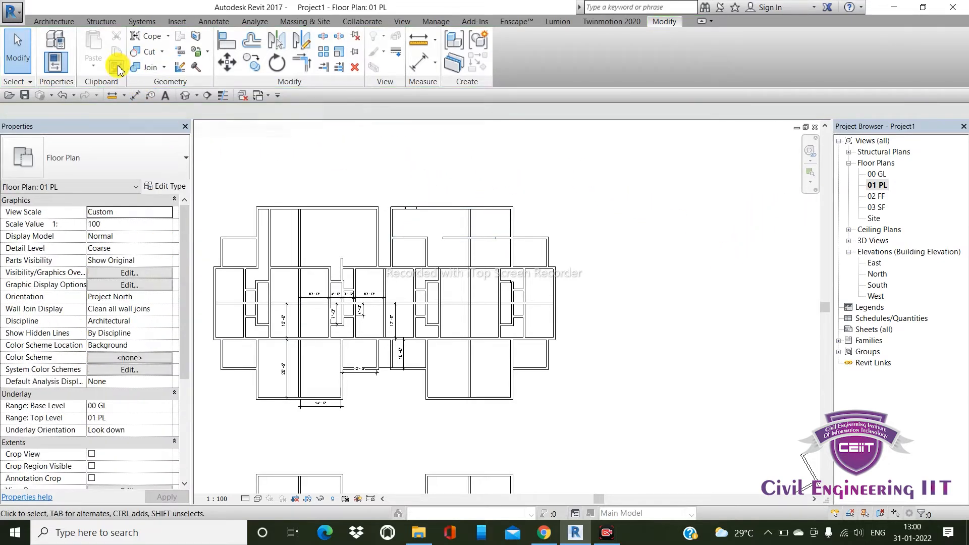
# Step: Open the default 3D view, dismissing the save reminder without saving the project
pyautogui.click(407, 22)
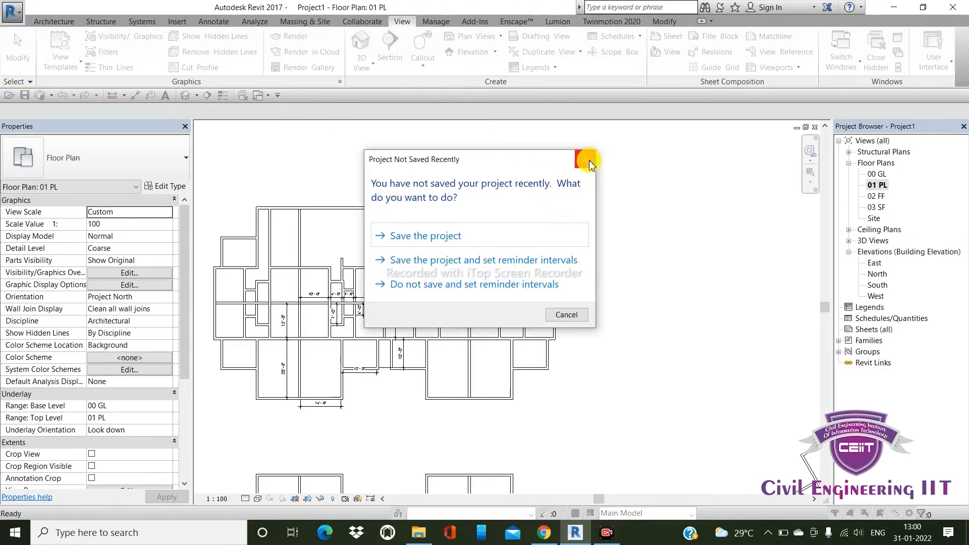
pyautogui.click(589, 161)
pyautogui.scroll(-2, 479, 252)
pyautogui.scroll(4, 500, 264)
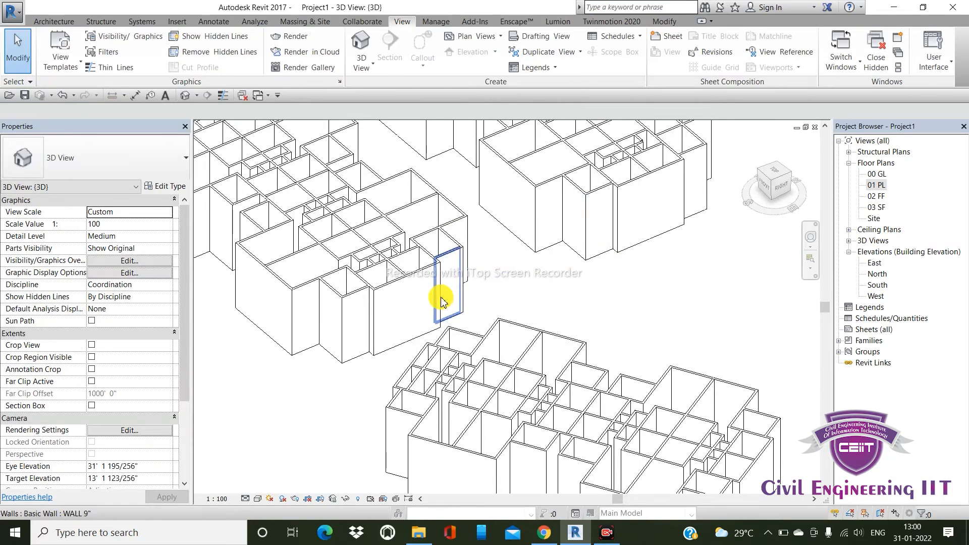
pyautogui.scroll(-2, 441, 293)
# Step: In the southern layout's eastern unit, set the unconnected height of the small southeast room's north wall to 10' 0"
pyautogui.click(387, 292)
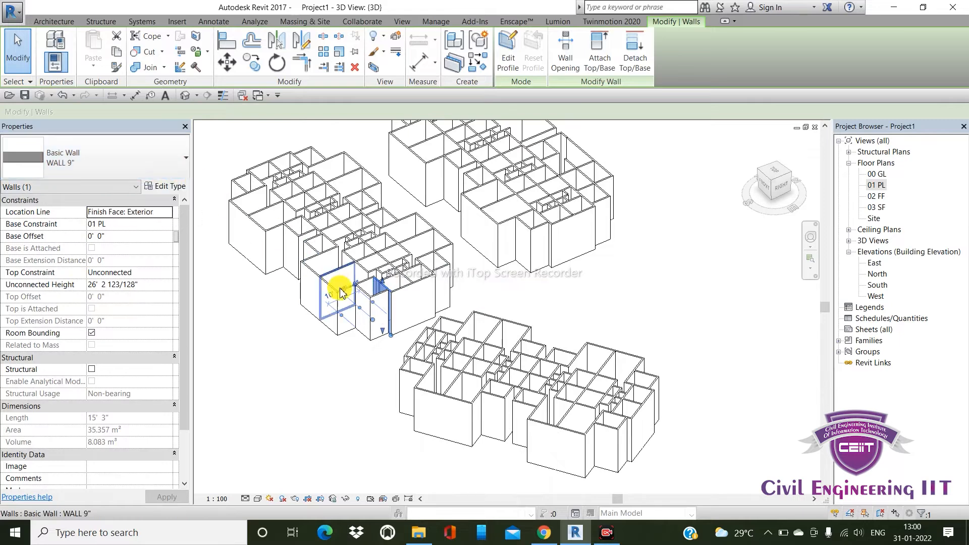
pyautogui.scroll(2, 378, 305)
pyautogui.scroll(1, 377, 305)
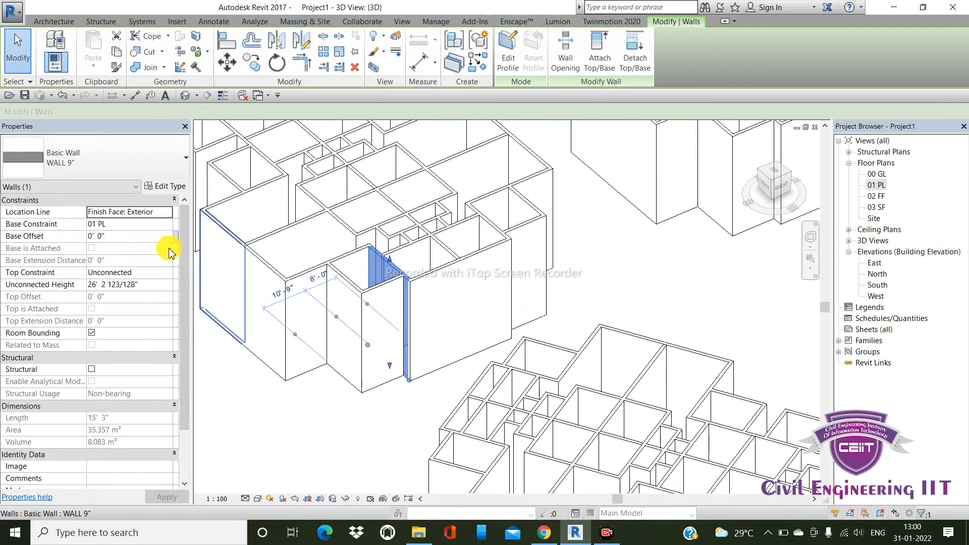
pyautogui.click(150, 286)
pyautogui.moveTo(142, 284); pyautogui.dragTo(103, 294)
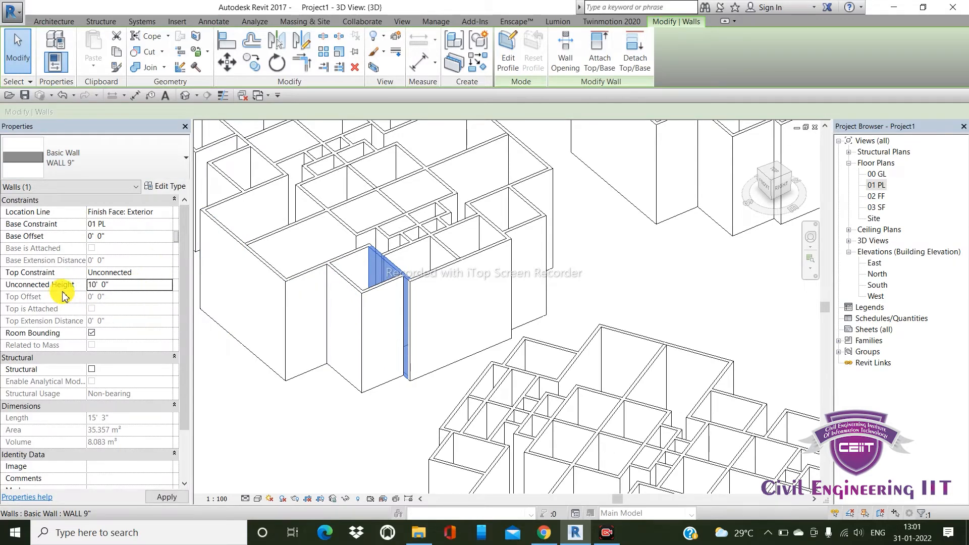
pyautogui.click(277, 424)
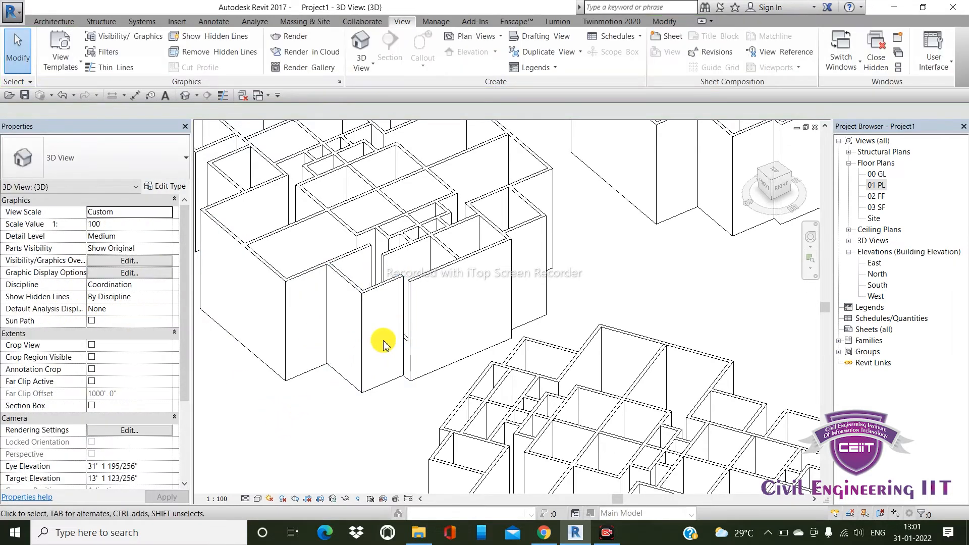
# Step: Set the unconnected height of the small southeast room's outer east wall to 10'
pyautogui.click(361, 292)
pyautogui.click(159, 286)
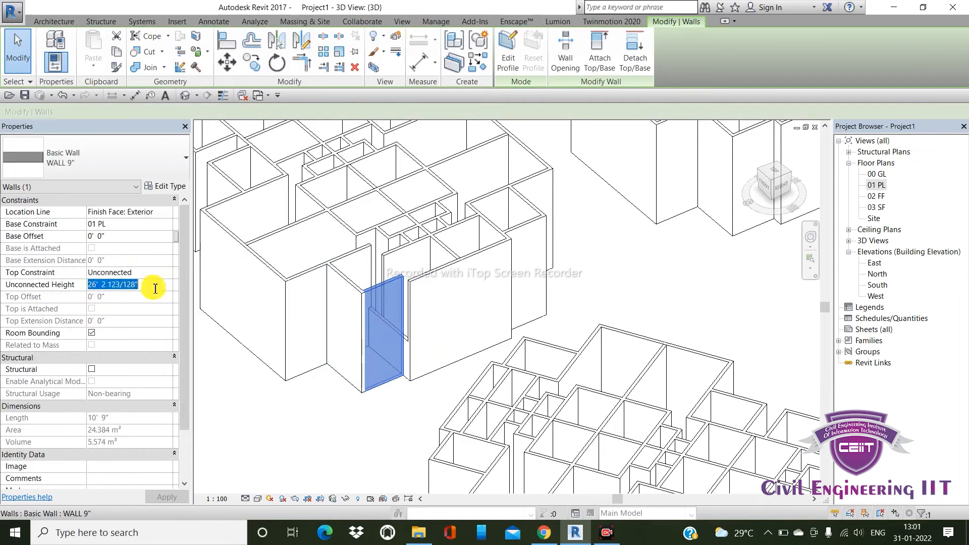
pyautogui.moveTo(147, 285); pyautogui.dragTo(101, 301)
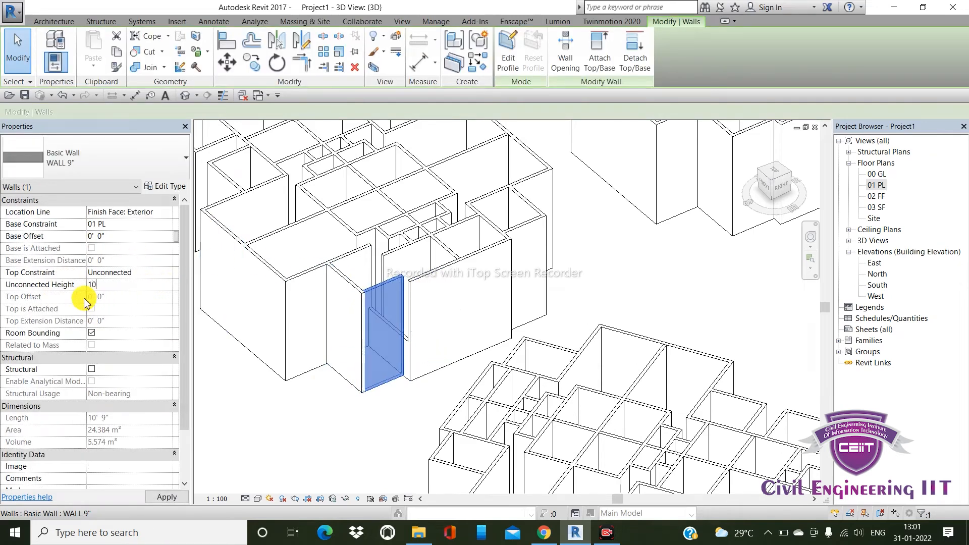
pyautogui.write('10')
pyautogui.click(318, 398)
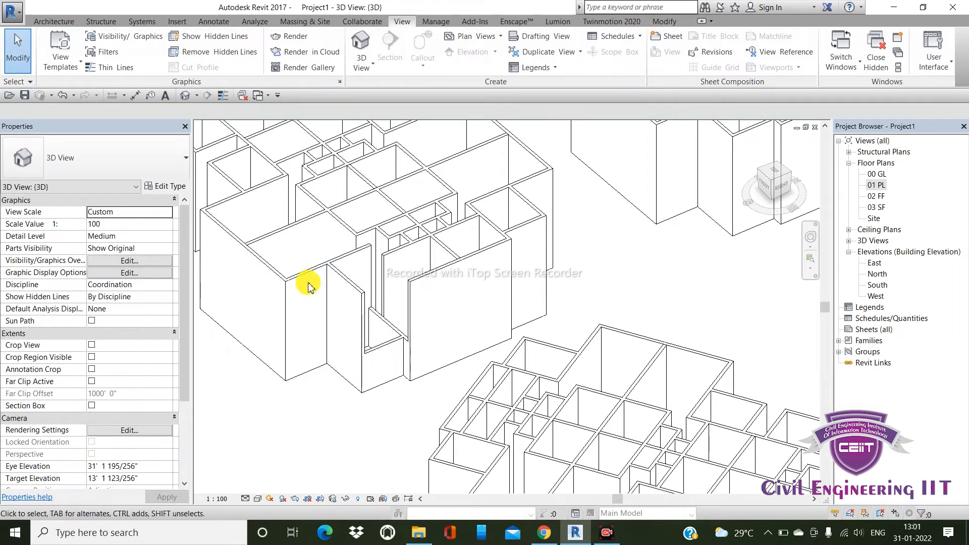
pyautogui.click(352, 291)
pyautogui.click(259, 396)
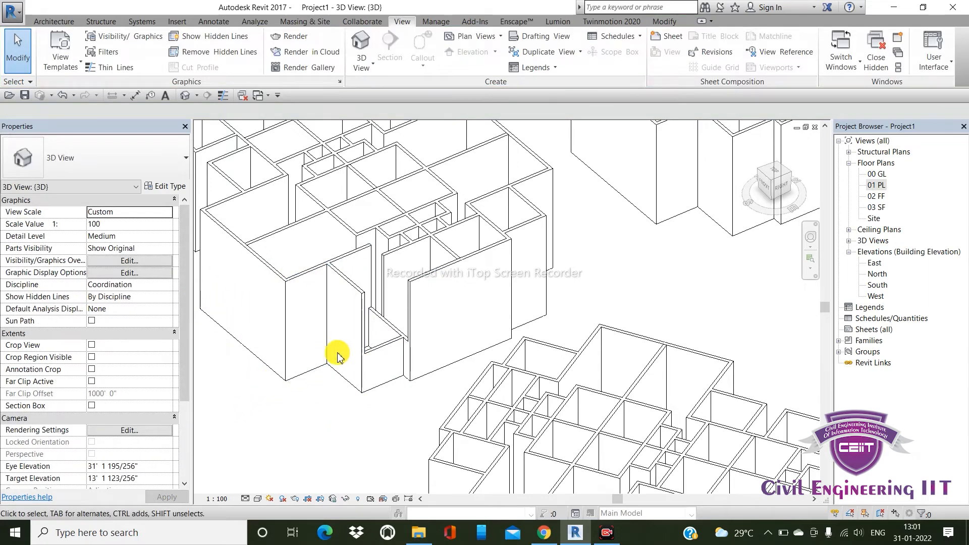
# Step: Use Match Type Properties to apply the 10' 0" outer east wall's properties to the adjoining and southern walls of the same unit
pyautogui.click(402, 348)
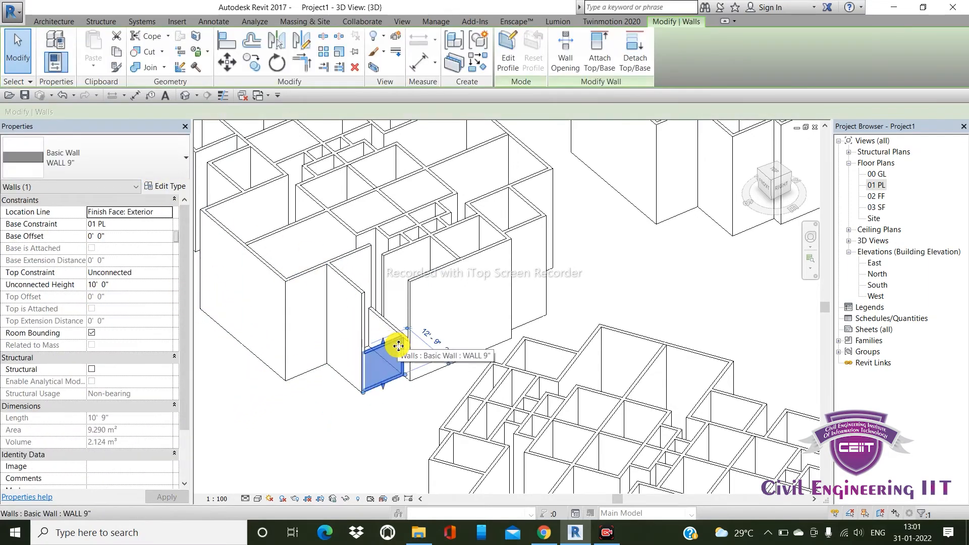
pyautogui.click(116, 68)
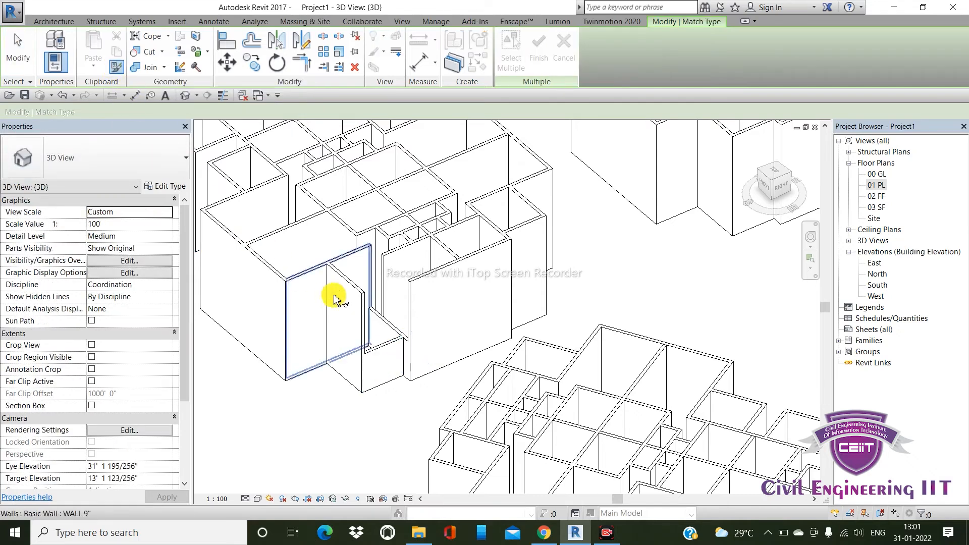
pyautogui.click(388, 342)
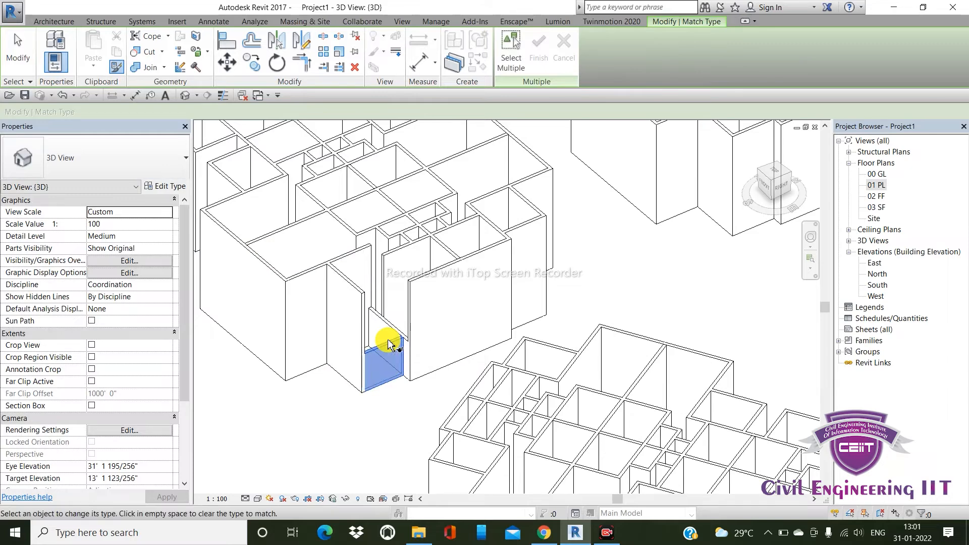
pyautogui.click(352, 260)
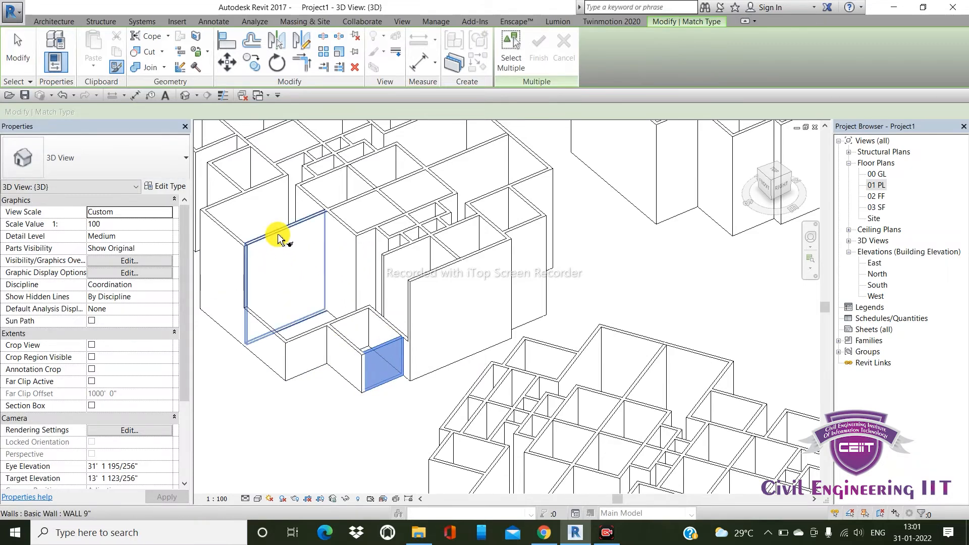
pyautogui.moveTo(270, 234); pyautogui.dragTo(354, 273, button='middle')
pyautogui.click(370, 272)
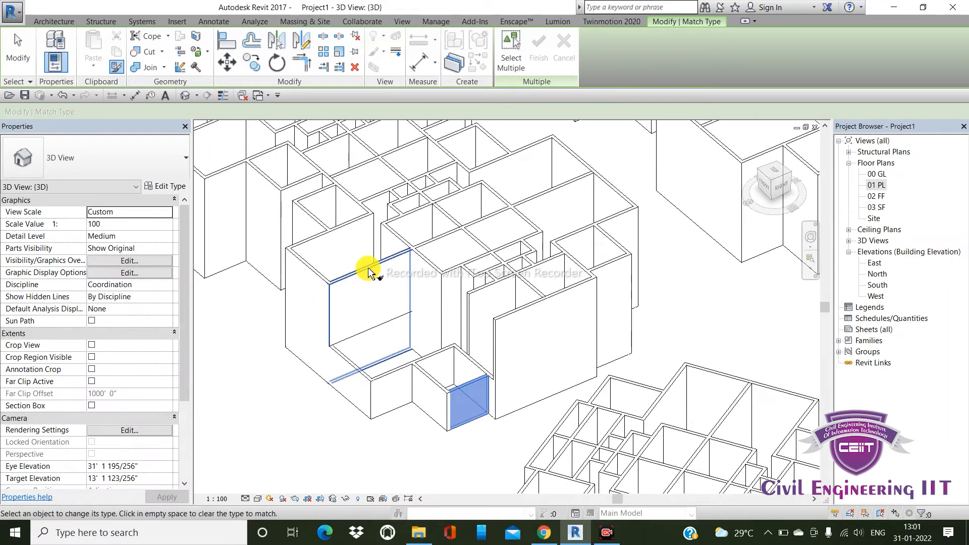
pyautogui.click(327, 279)
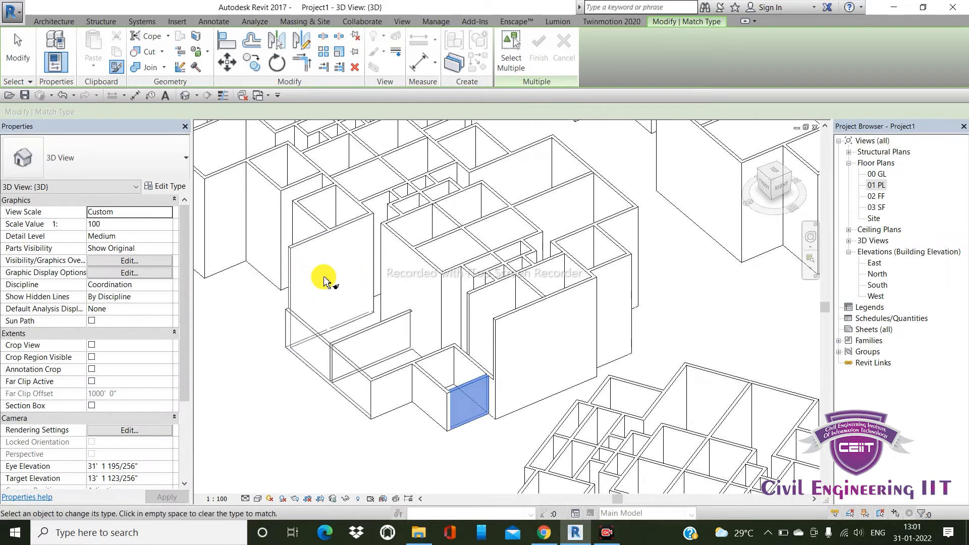
# Step: Continue matching the 10' 0" wall onto the unit's southwestern wall, inner partitions and long outer east wall
pyautogui.click(319, 250)
pyautogui.click(408, 250)
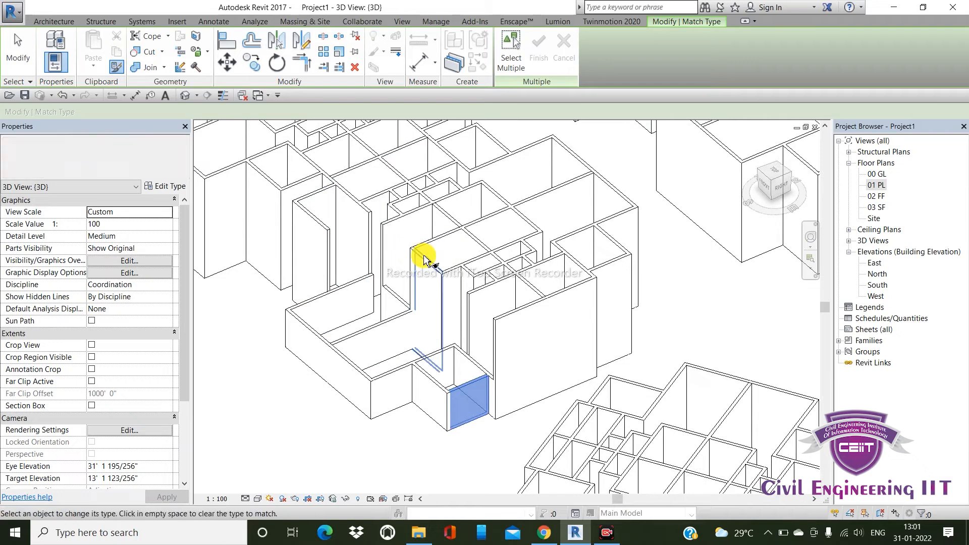
pyautogui.click(453, 275)
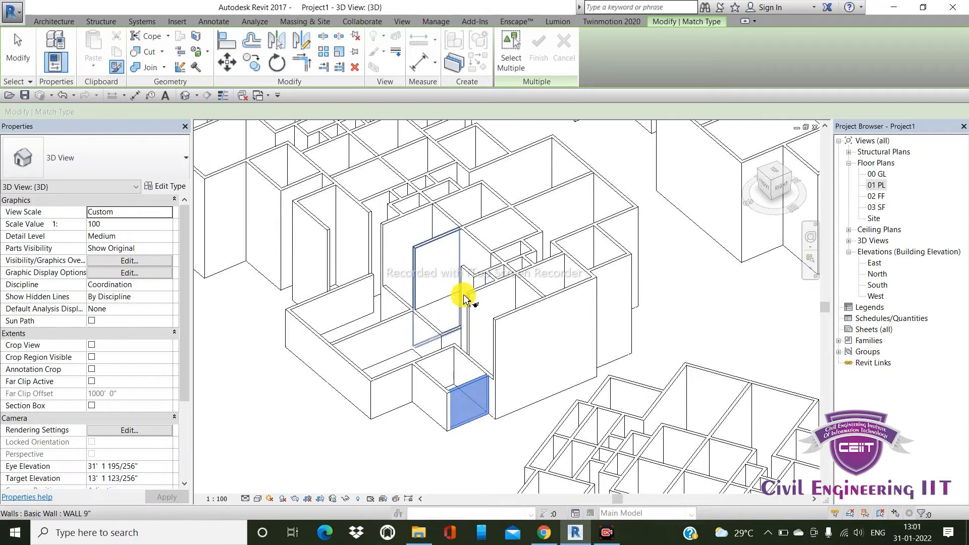
pyautogui.click(488, 275)
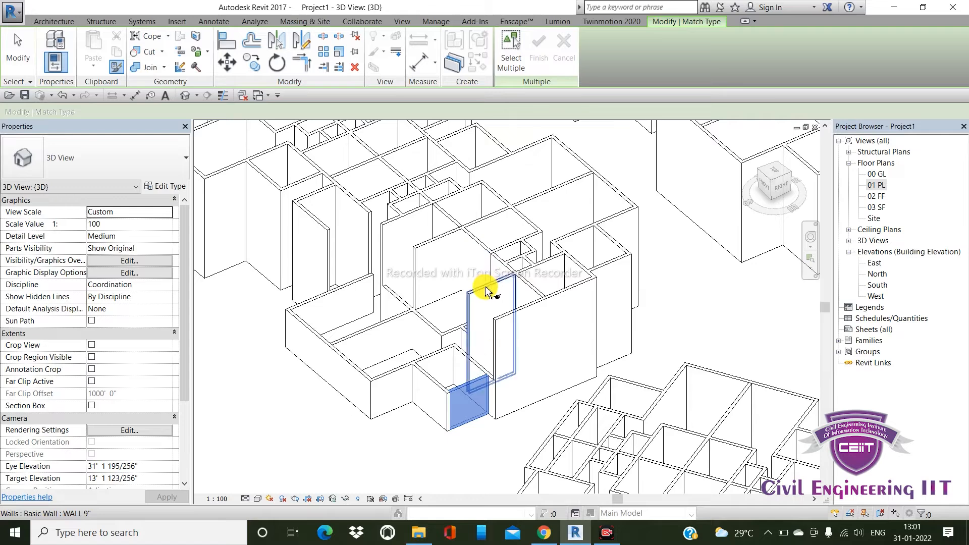
pyautogui.click(509, 316)
pyautogui.click(539, 294)
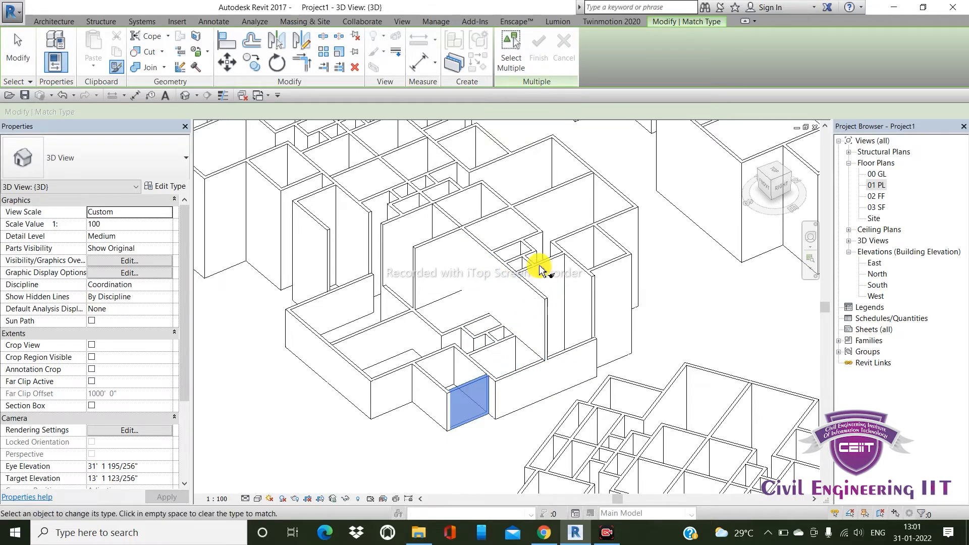
# Step: Match the 10' 0" wall's properties onto the eastern unit's northeastern room walls and the tall partitions beside its small inner rooms
pyautogui.click(580, 265)
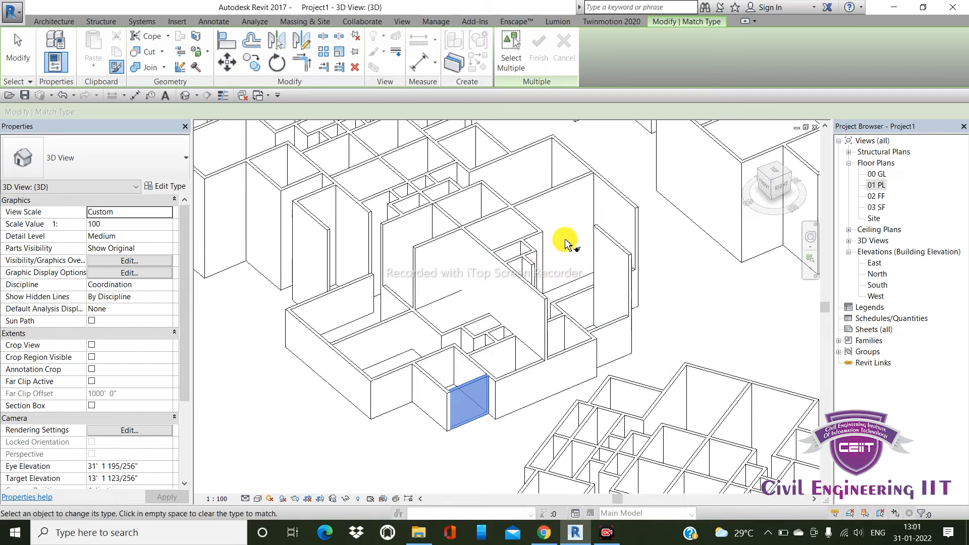
pyautogui.click(606, 244)
pyautogui.click(527, 283)
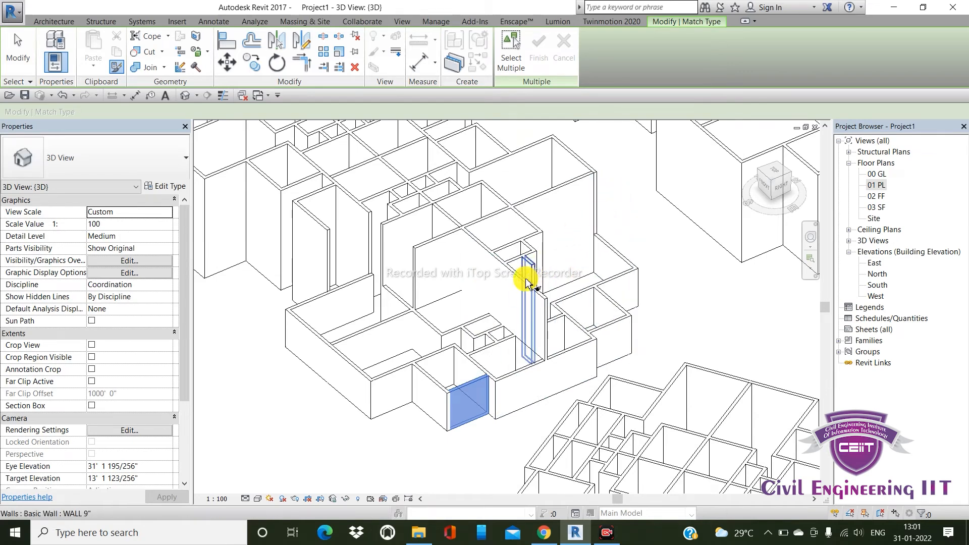
pyautogui.click(490, 250)
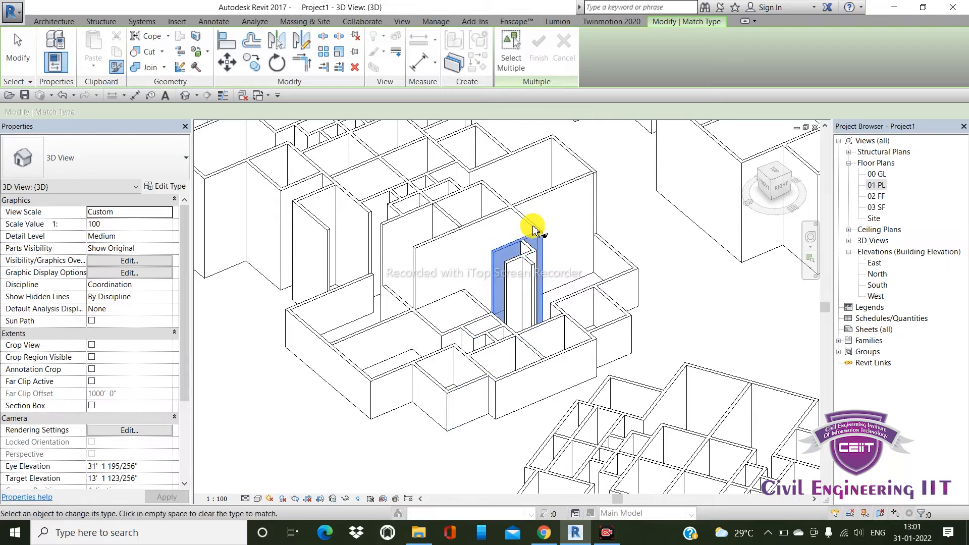
pyautogui.click(528, 248)
pyautogui.click(462, 364)
pyautogui.press('Escape')
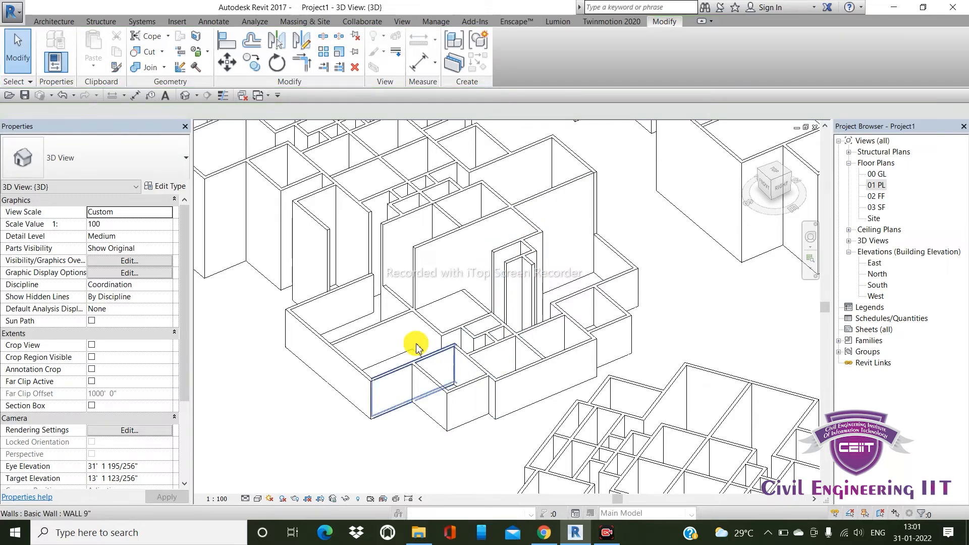
# Step: Use Match Type Properties to apply the low inner partition's properties to the tall wall of the neighbouring central room
pyautogui.click(117, 69)
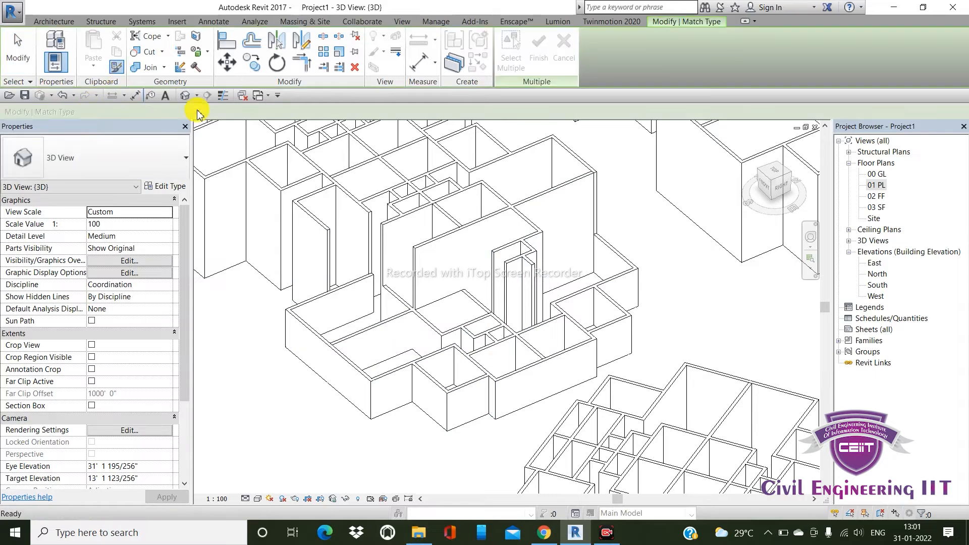
pyautogui.click(454, 333)
pyautogui.click(433, 247)
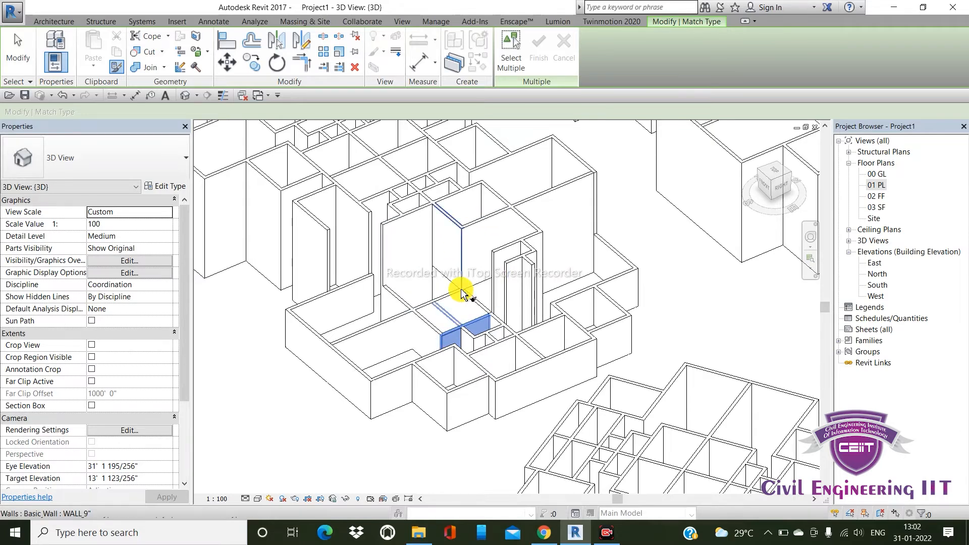
pyautogui.press('Escape')
pyautogui.press('Escape')
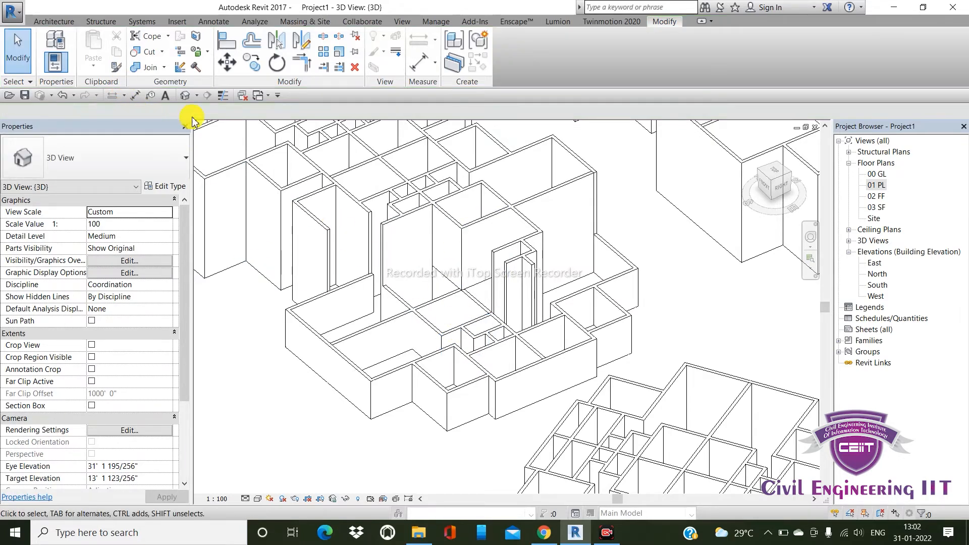
pyautogui.scroll(-5, 549, 353)
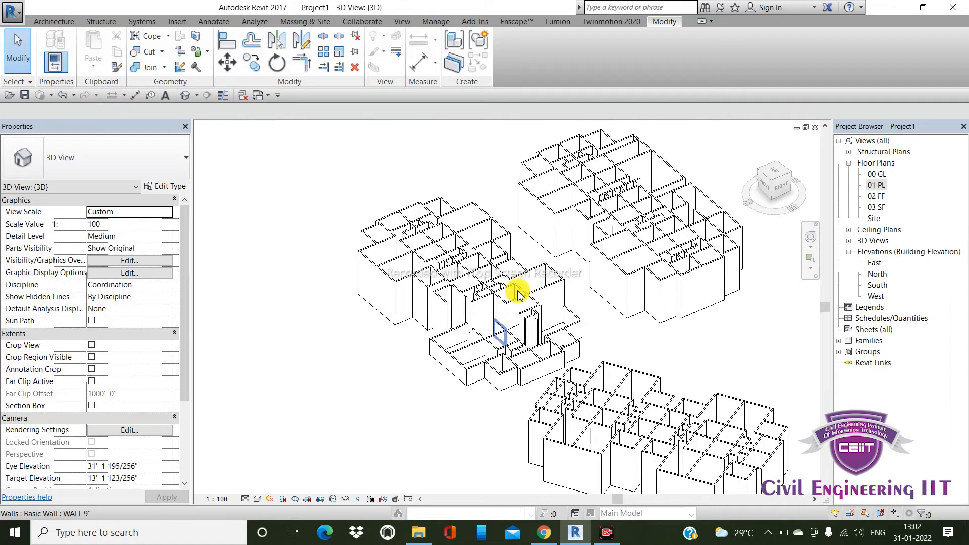
pyautogui.scroll(2, 515, 292)
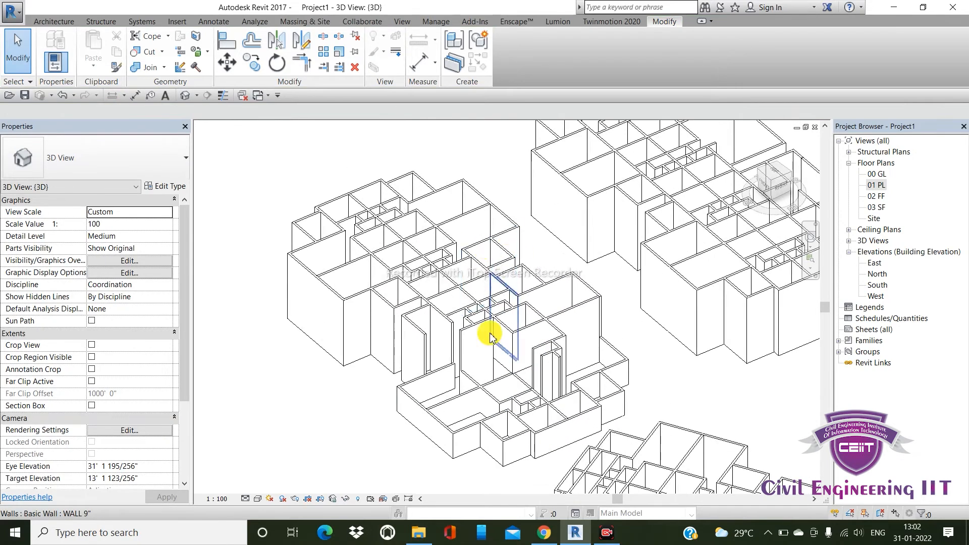
pyautogui.click(113, 68)
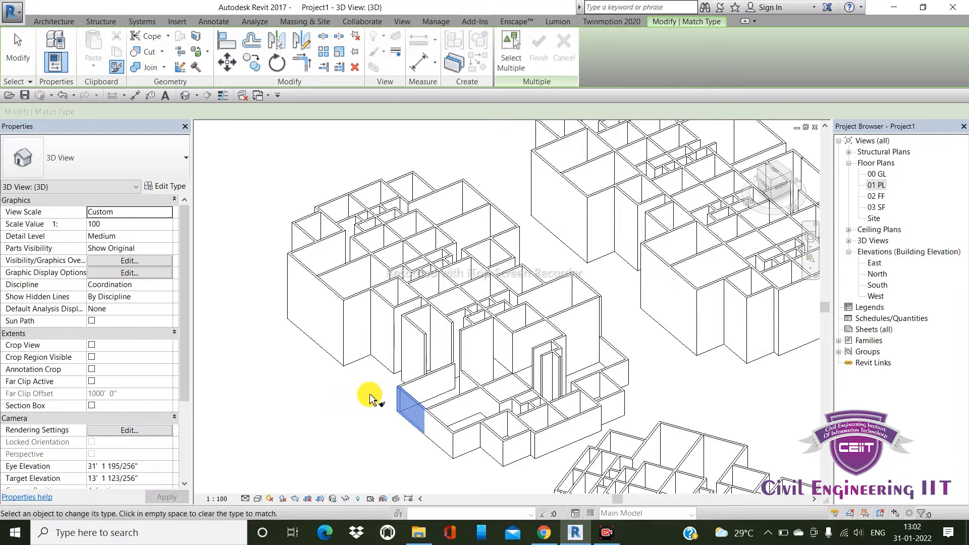
pyautogui.click(345, 303)
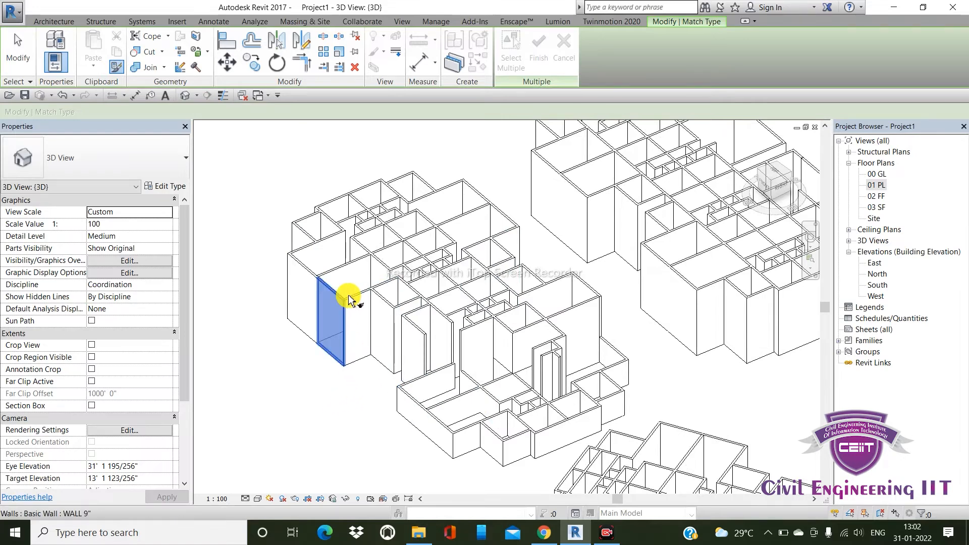
pyautogui.press('Escape')
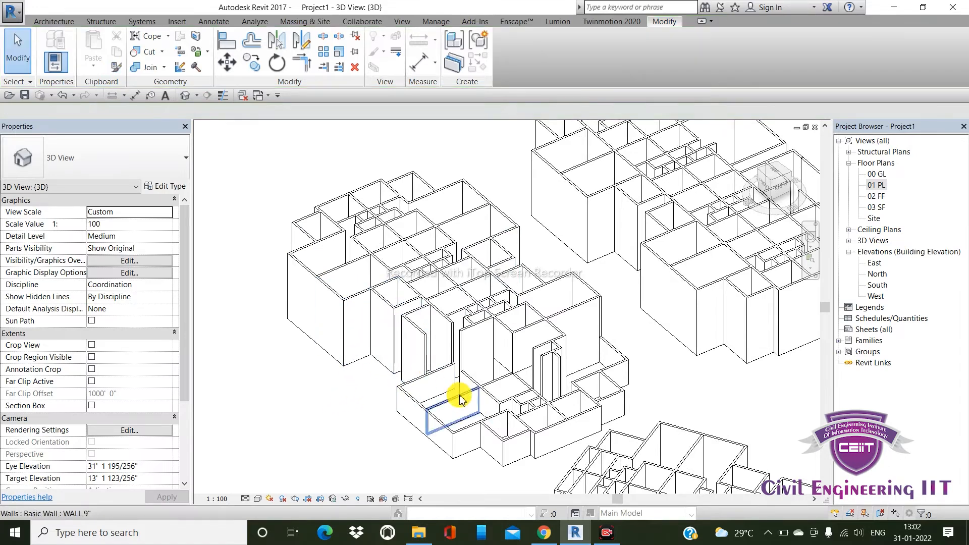
# Step: Match the eastern unit's low southwestern wall onto the outer walls of the western unit's southern room
pyautogui.click(117, 67)
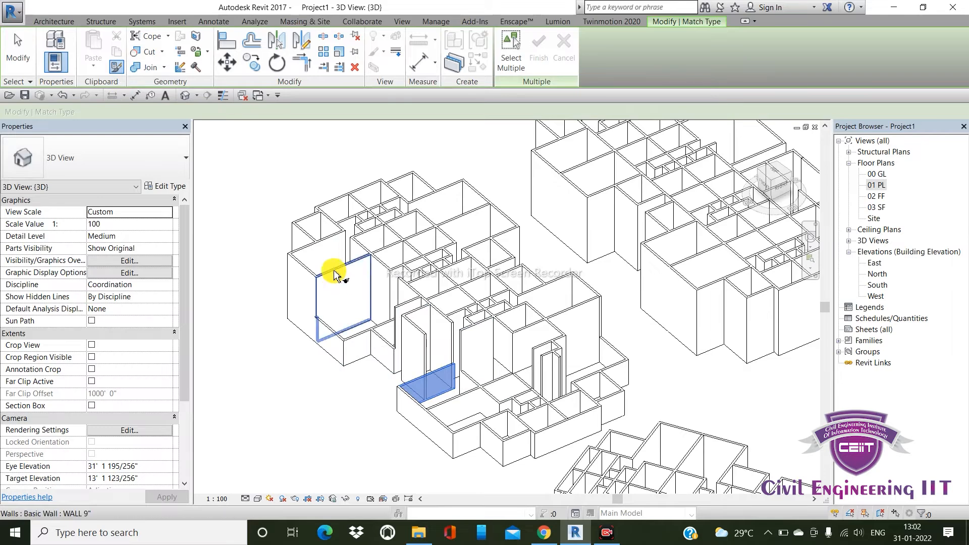
pyautogui.rightClick(345, 273)
pyautogui.click(363, 279)
pyautogui.rightClick(413, 366)
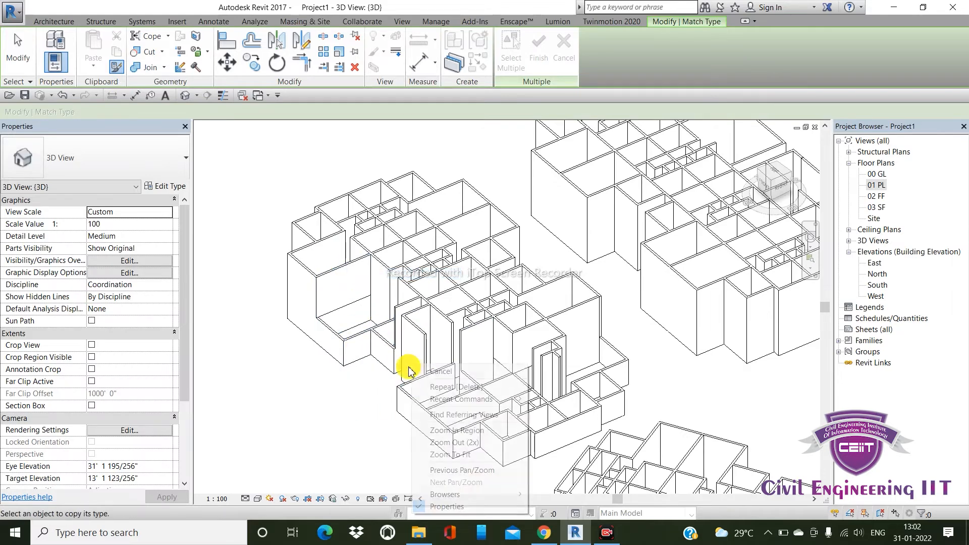
pyautogui.click(439, 373)
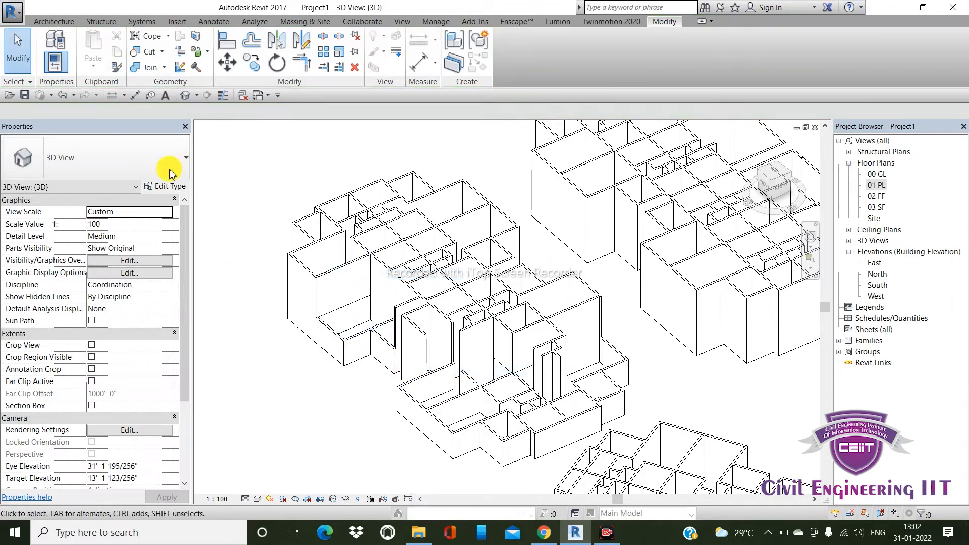
# Step: Match the western unit's tall southern partition onto the low walls of the eastern unit's southwestern room
pyautogui.click(116, 67)
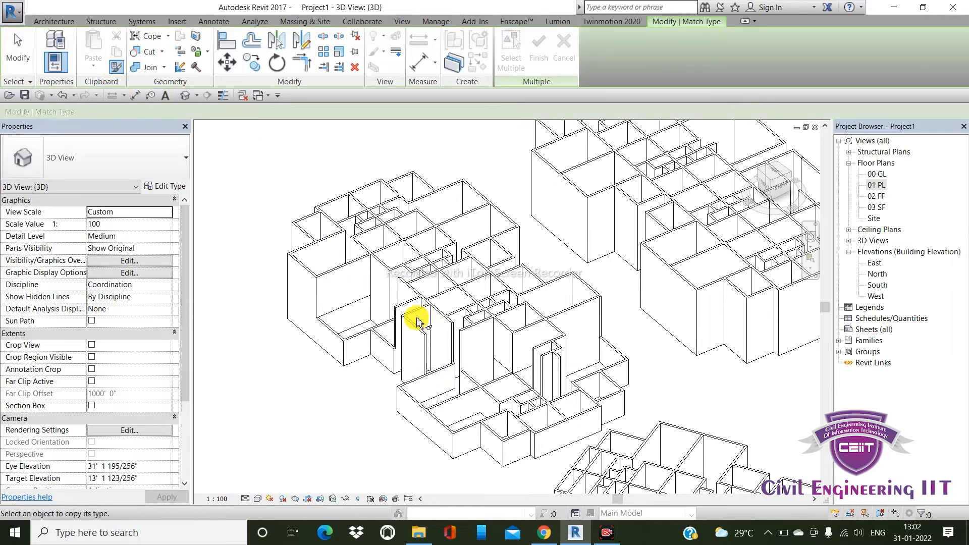
pyautogui.click(346, 275)
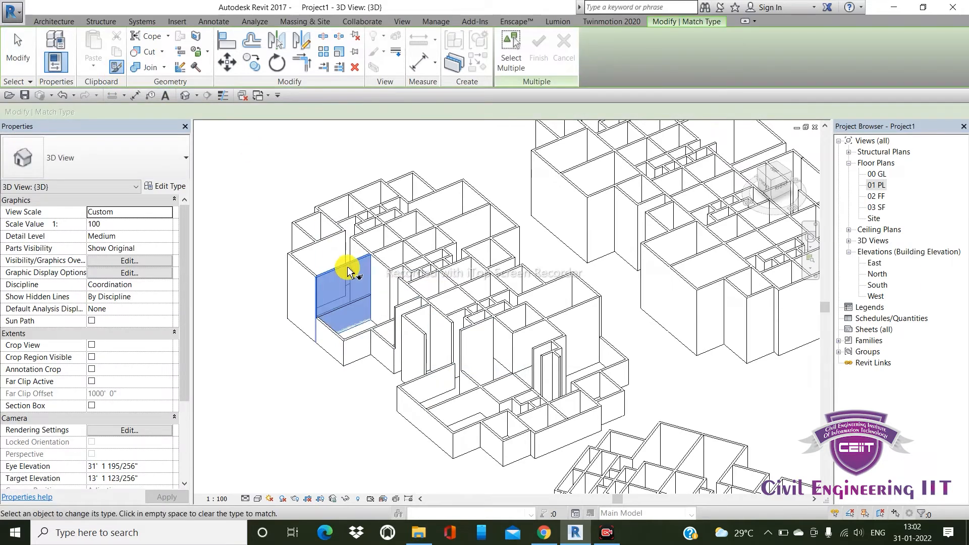
pyautogui.click(427, 384)
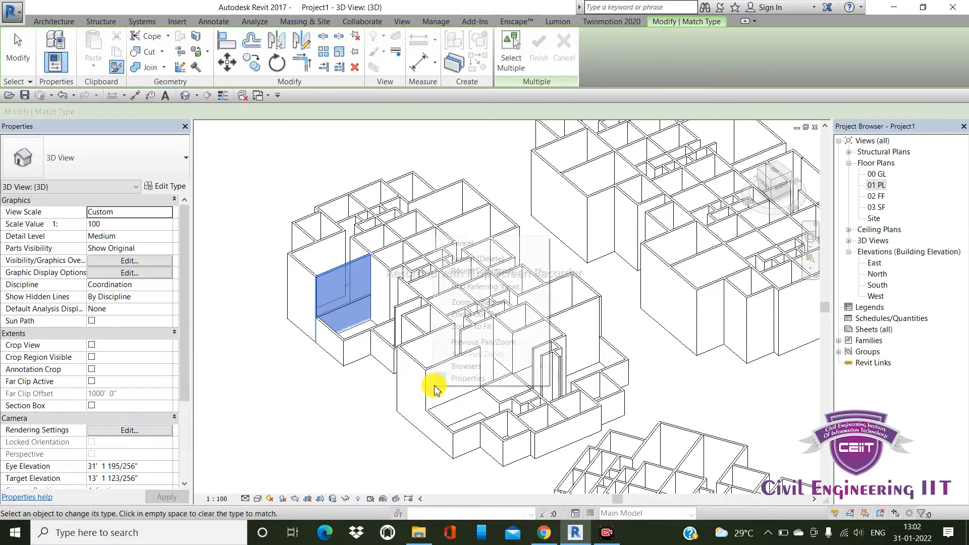
pyautogui.rightClick(433, 396)
pyautogui.click(462, 243)
# Step: Set the 3D view's visual style to Shaded
pyautogui.click(257, 499)
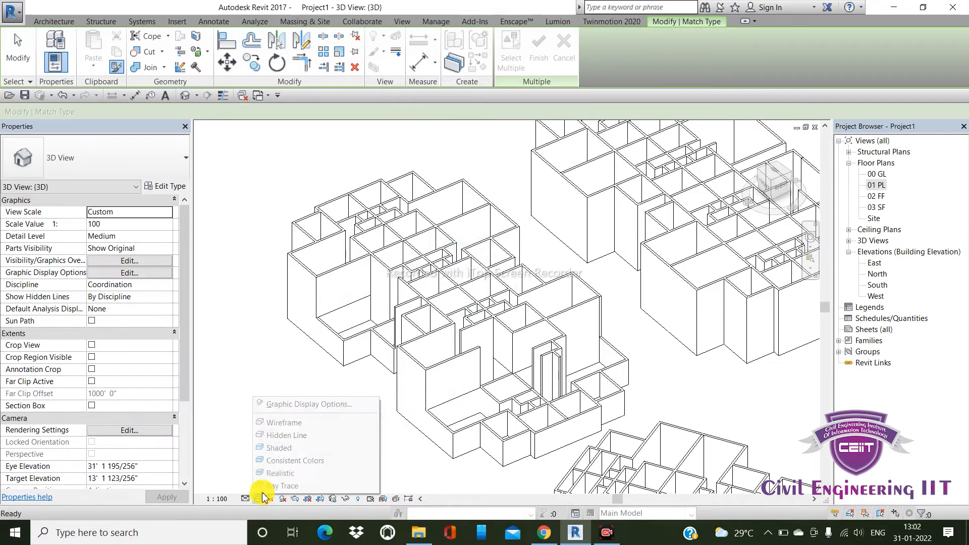
pyautogui.click(280, 449)
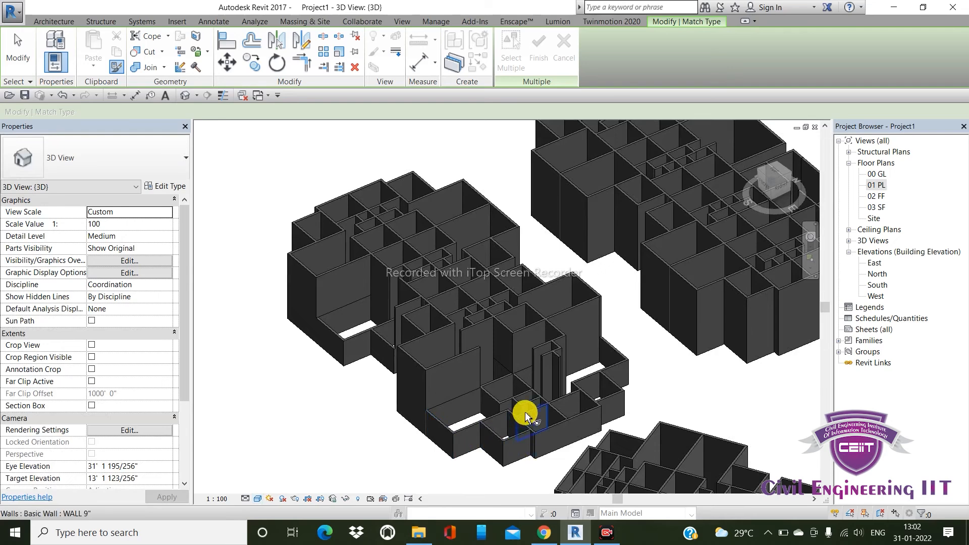
pyautogui.click(478, 437)
pyautogui.press('Escape')
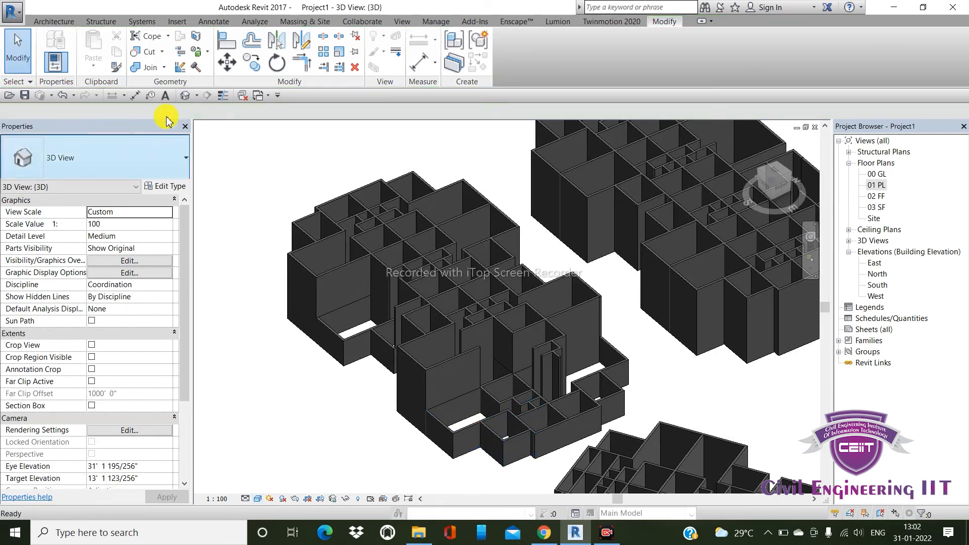
# Step: Match the eastern unit's low outer wall onto the tall walls of its southwestern room and the small rooms between the two units
pyautogui.click(469, 433)
pyautogui.click(451, 359)
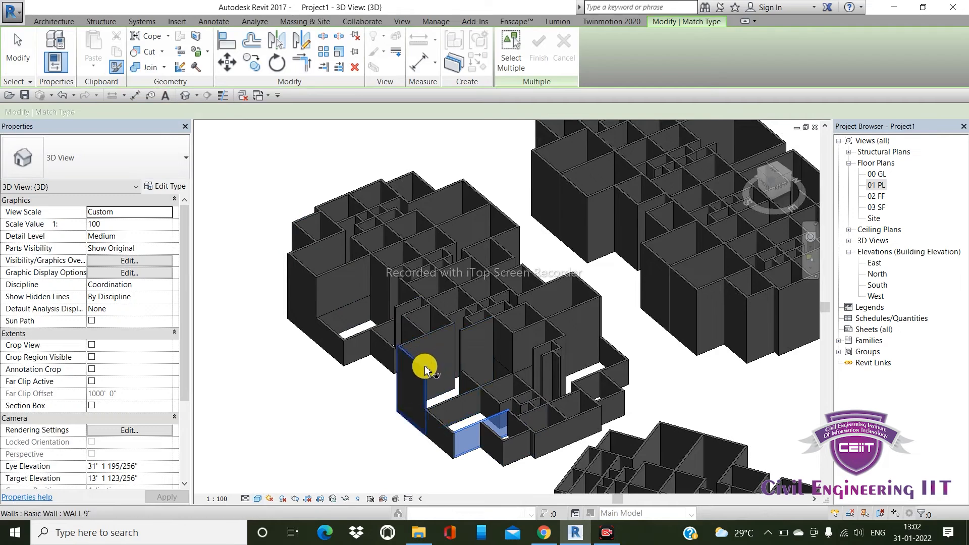
pyautogui.click(424, 370)
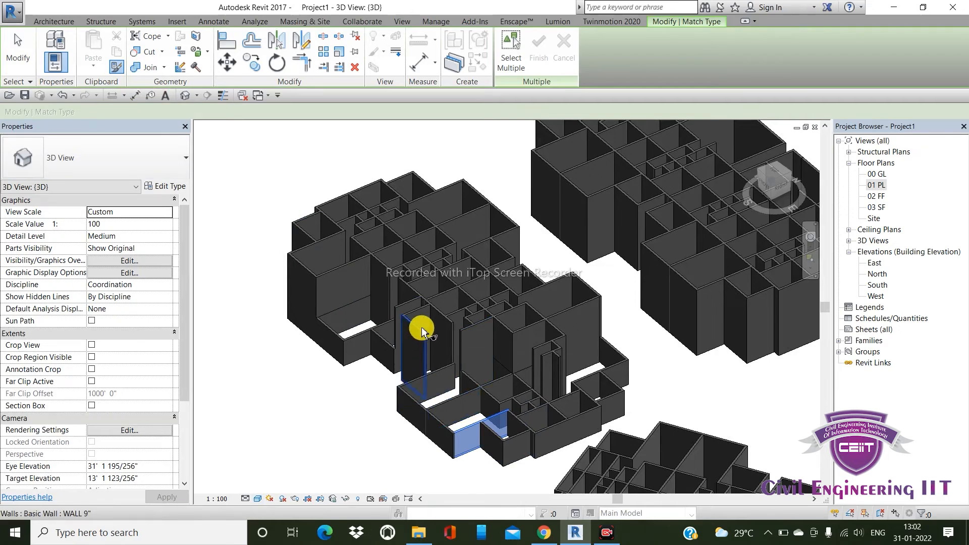
pyautogui.click(425, 336)
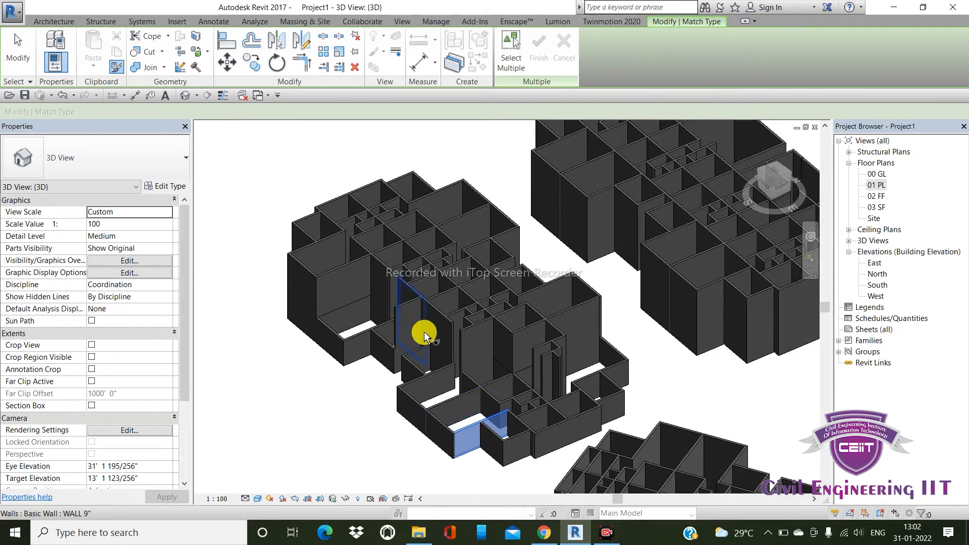
pyautogui.click(414, 303)
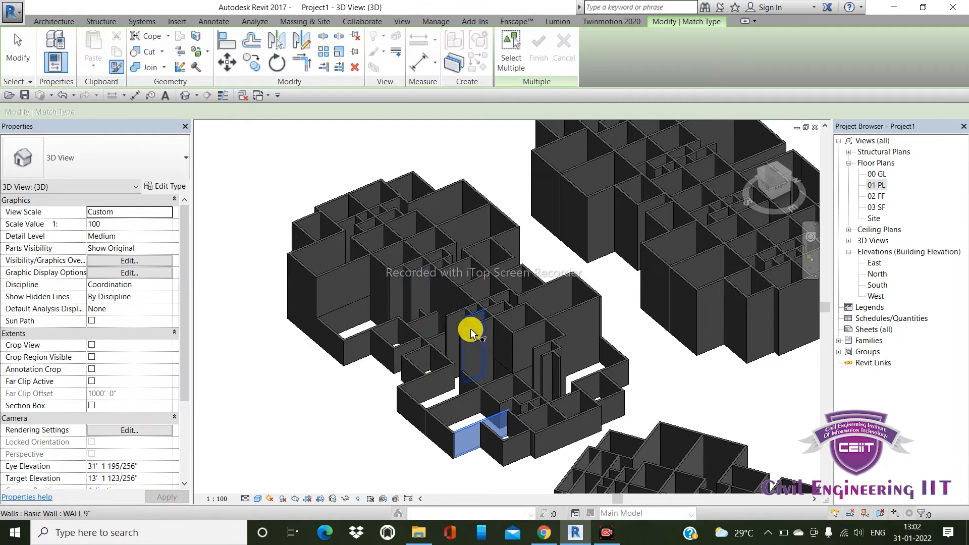
pyautogui.press('Escape')
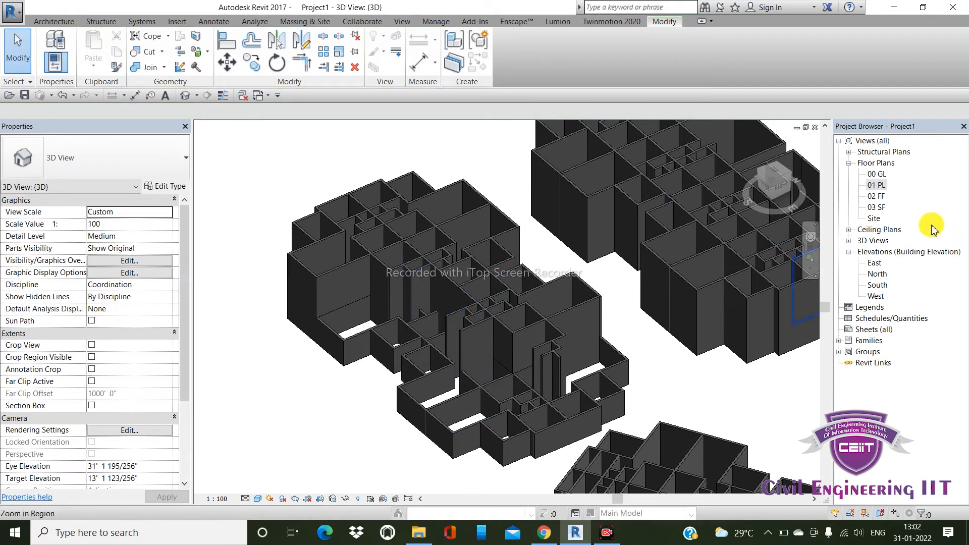
# Step: Open the 01 PL floor plan with all the building layouts in view
pyautogui.doubleClick(879, 187)
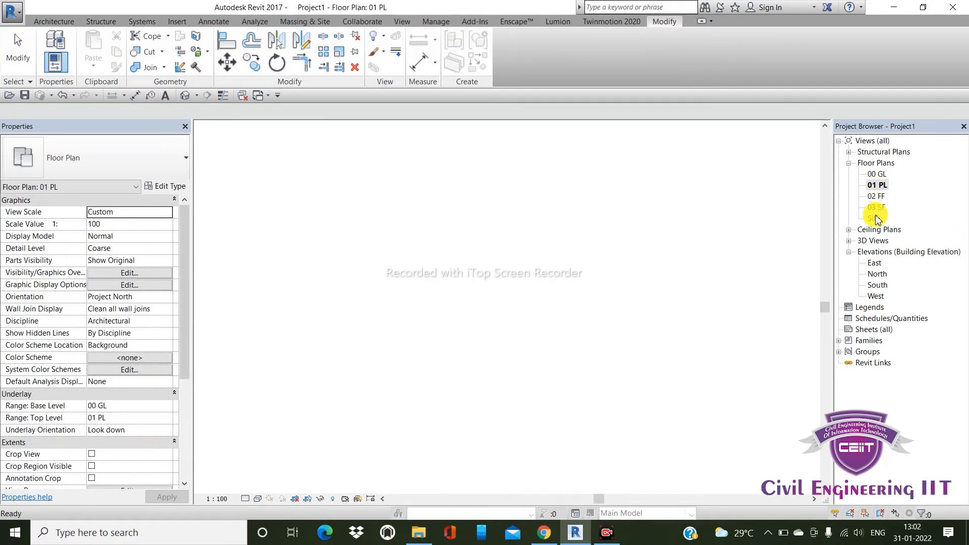
pyautogui.scroll(-2, 479, 298)
pyautogui.scroll(-1, 579, 393)
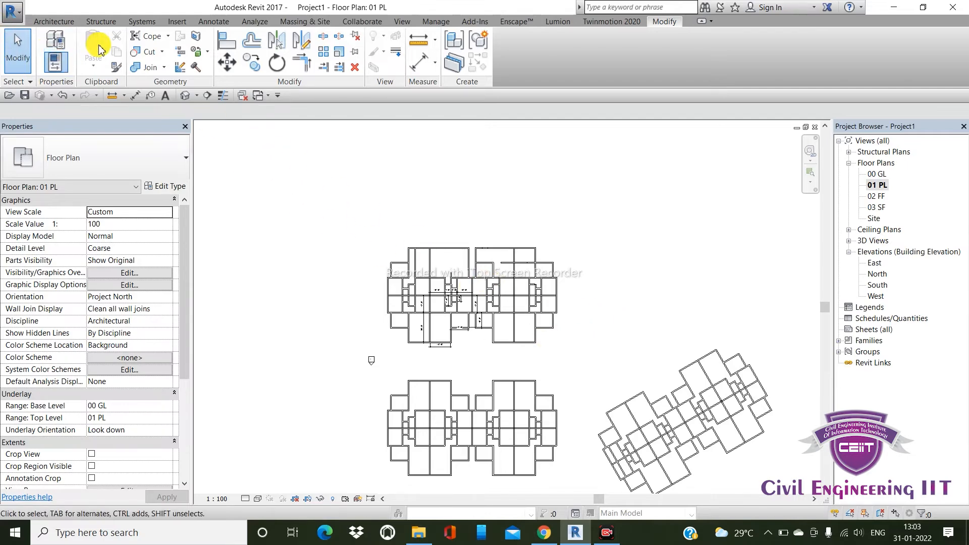
# Step: Copy the northern layout's 28' 0" north wall to the clipboard and clear the selection
pyautogui.click(452, 249)
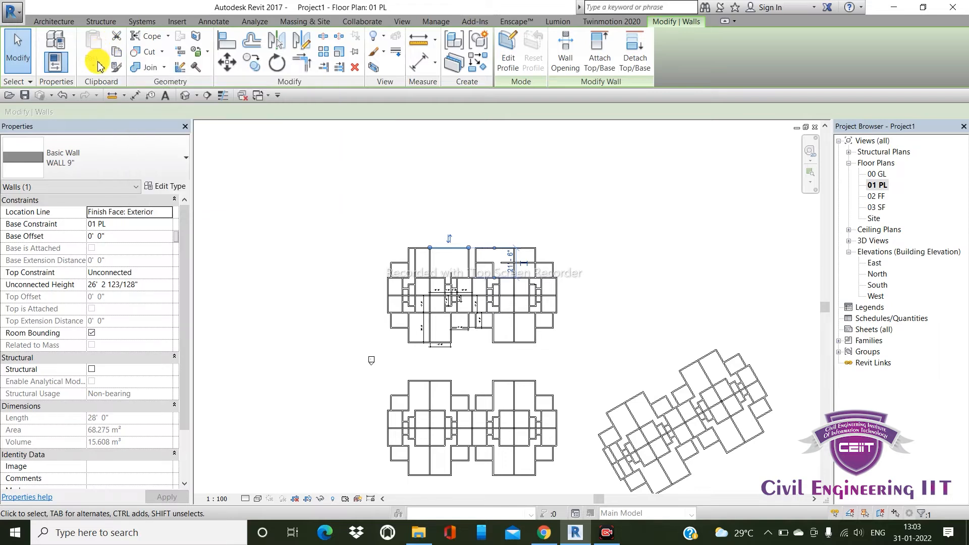
pyautogui.click(118, 54)
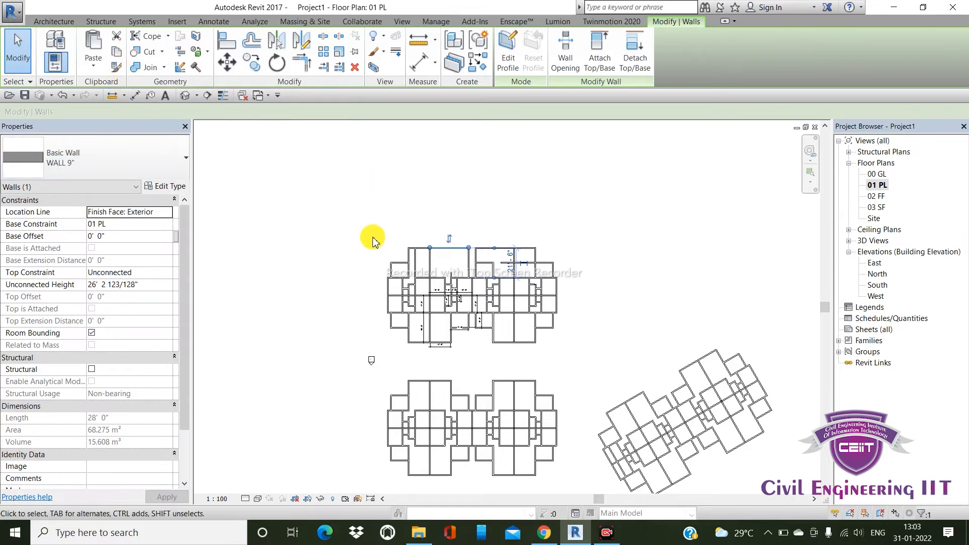
pyautogui.click(501, 397)
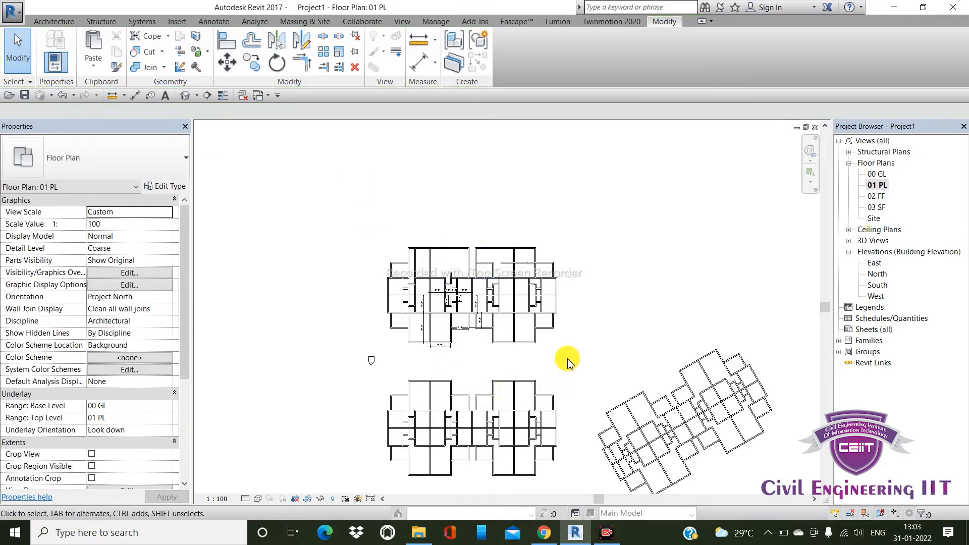
# Step: Copy all the walls of the southern building layout and paste them from the clipboard west of the northern layout
pyautogui.scroll(-1, 505, 255)
pyautogui.scroll(1, 589, 332)
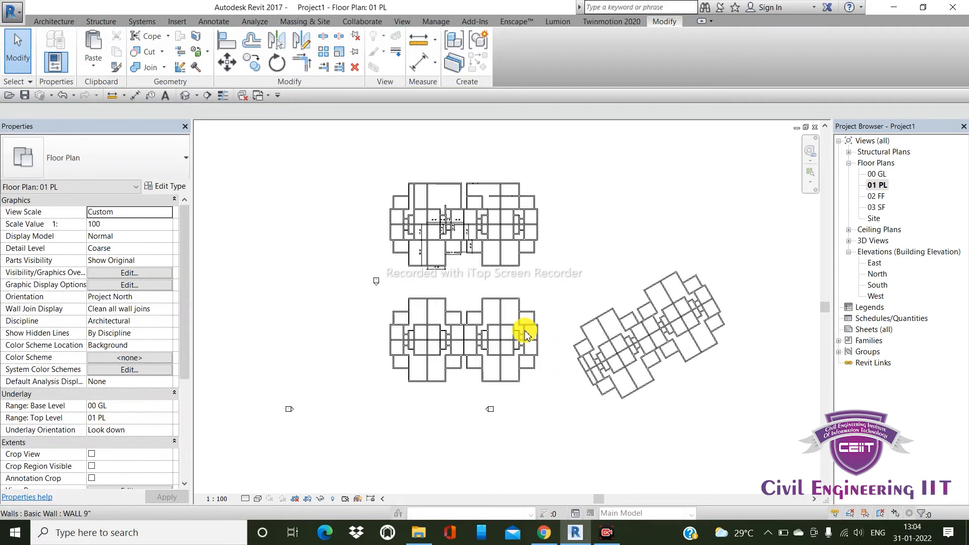
pyautogui.moveTo(542, 396); pyautogui.dragTo(370, 281)
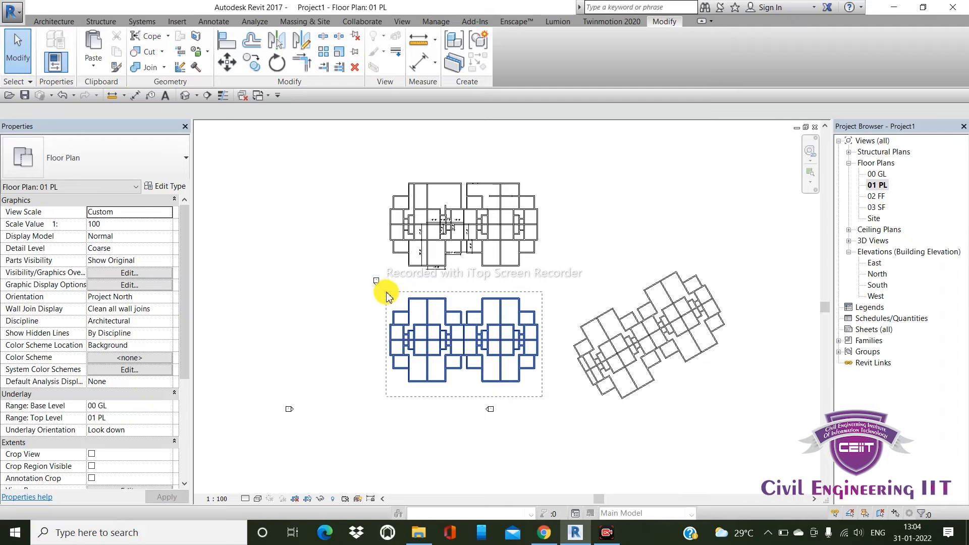
pyautogui.moveTo(386, 295); pyautogui.dragTo(385, 292)
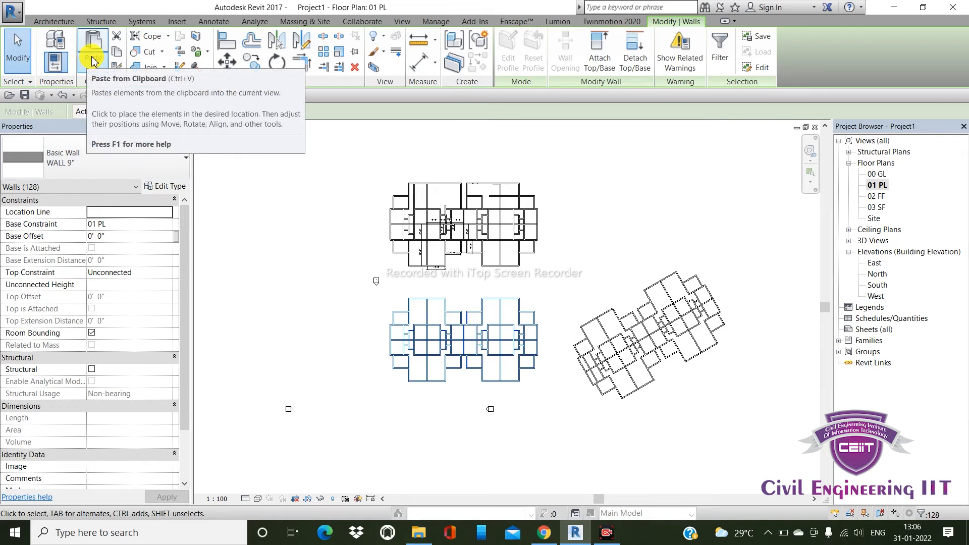
pyautogui.click(92, 58)
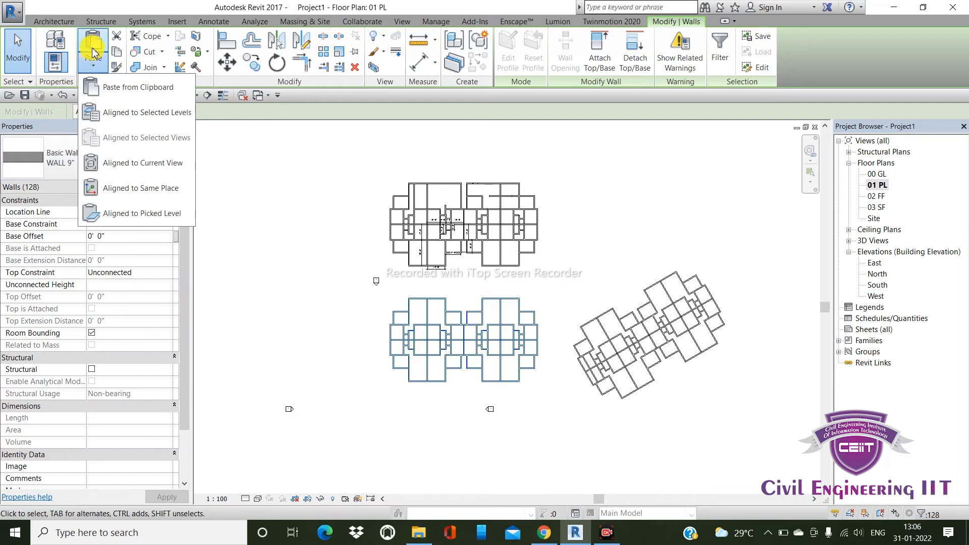
pyautogui.click(92, 42)
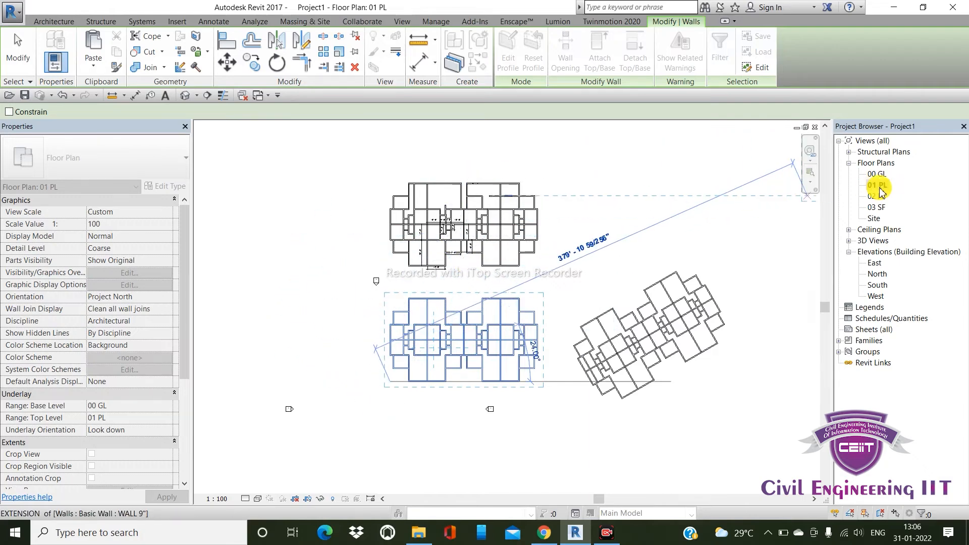
pyautogui.scroll(-3, 411, 276)
pyautogui.moveTo(499, 283); pyautogui.dragTo(596, 292, button='middle')
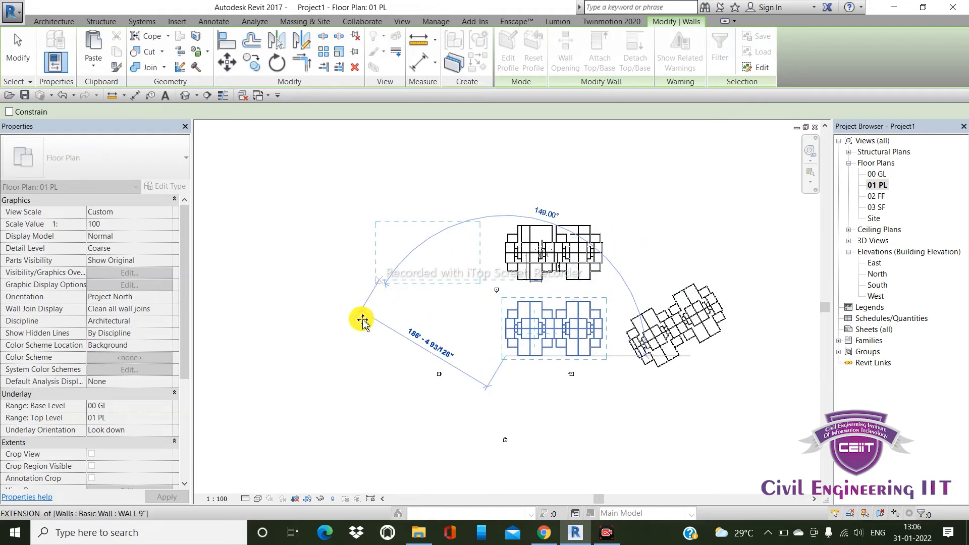
pyautogui.click(362, 320)
# Step: Complete the paste of the northwestern layout without editing the pasted elements
pyautogui.scroll(1, 429, 280)
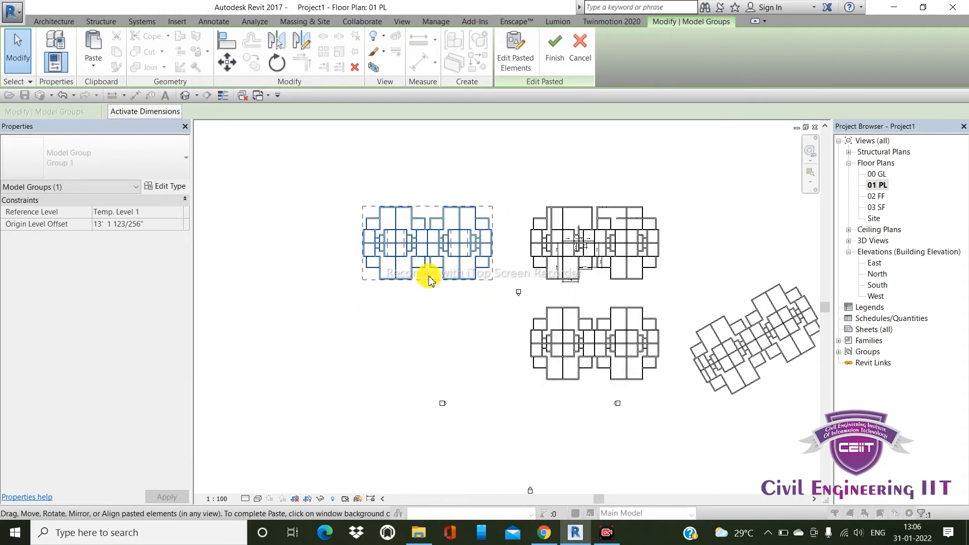
pyautogui.scroll(1, 423, 280)
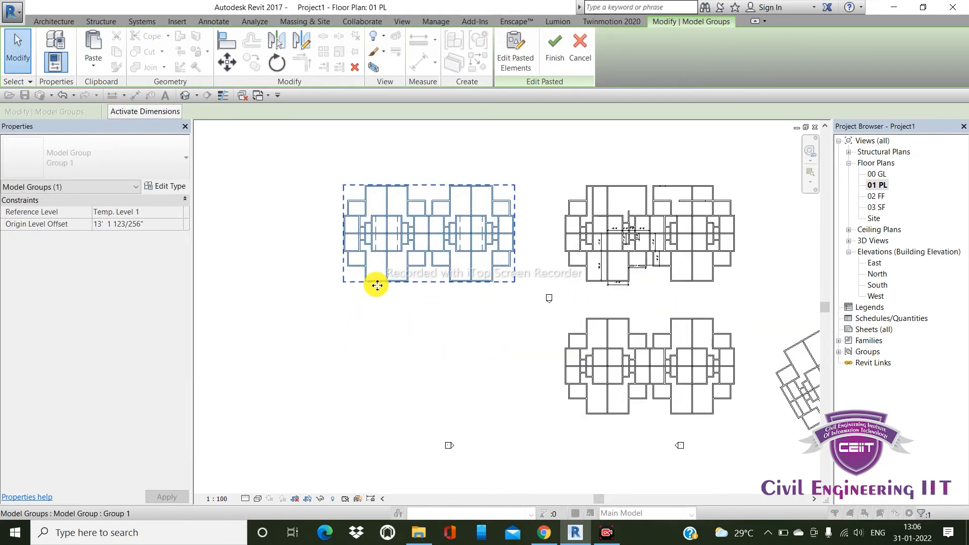
pyautogui.click(420, 169)
pyautogui.click(595, 309)
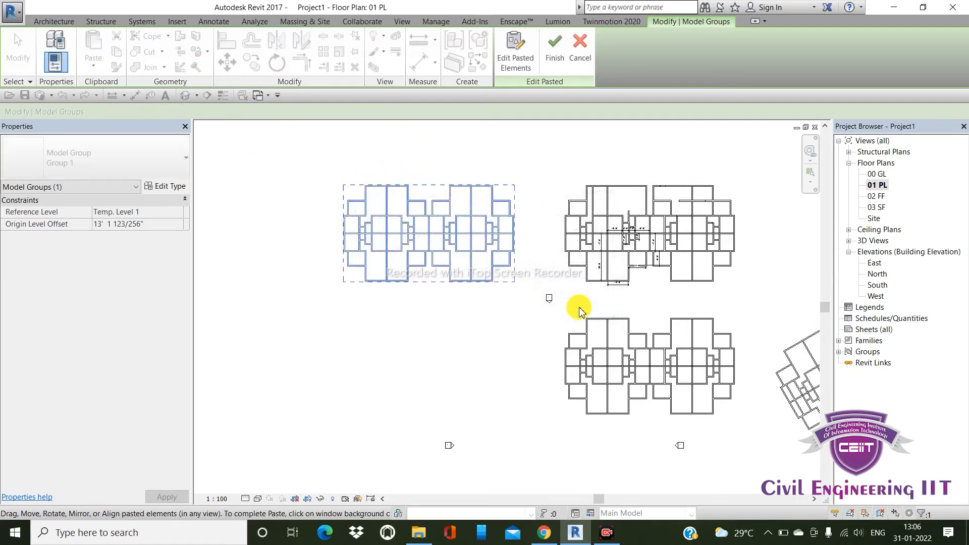
pyautogui.click(64, 22)
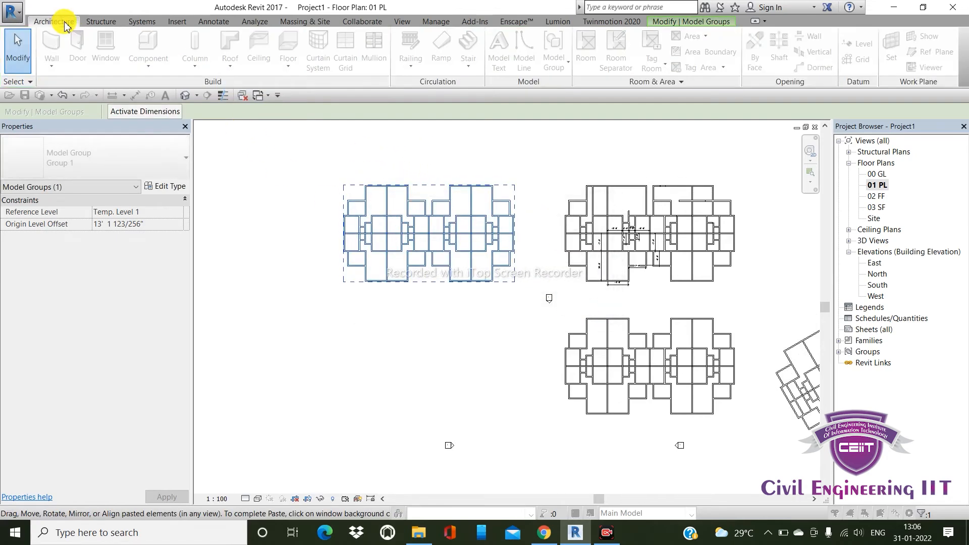
pyautogui.click(94, 23)
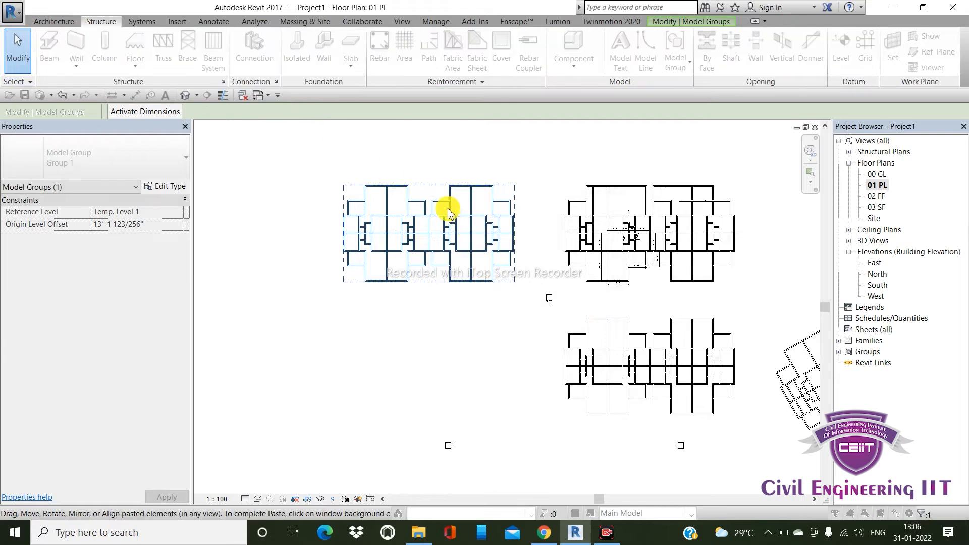
pyautogui.click(496, 290)
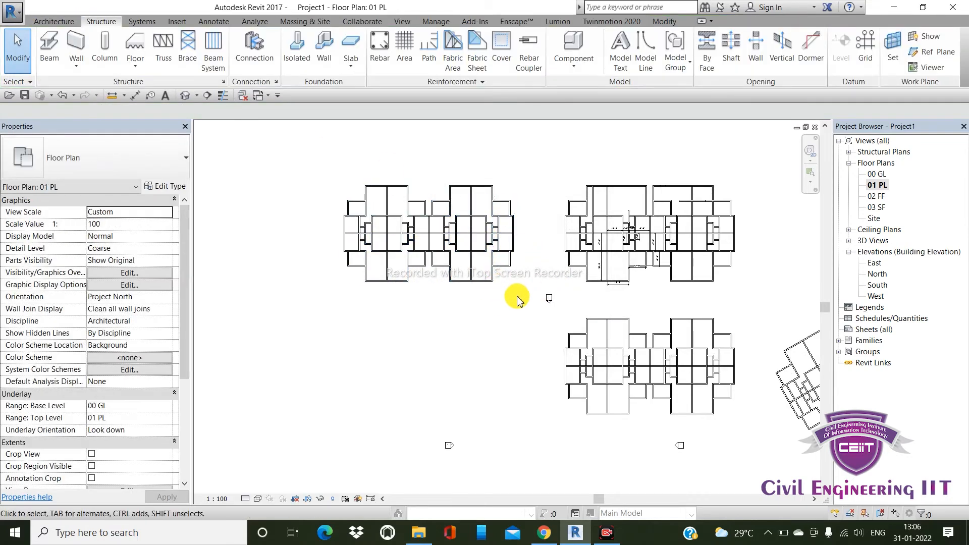
# Step: Copy the northwestern layout's walls to the clipboard and paste them aligned to level 02 FF, dismissing the overlap warning
pyautogui.moveTo(515, 296); pyautogui.dragTo(310, 181)
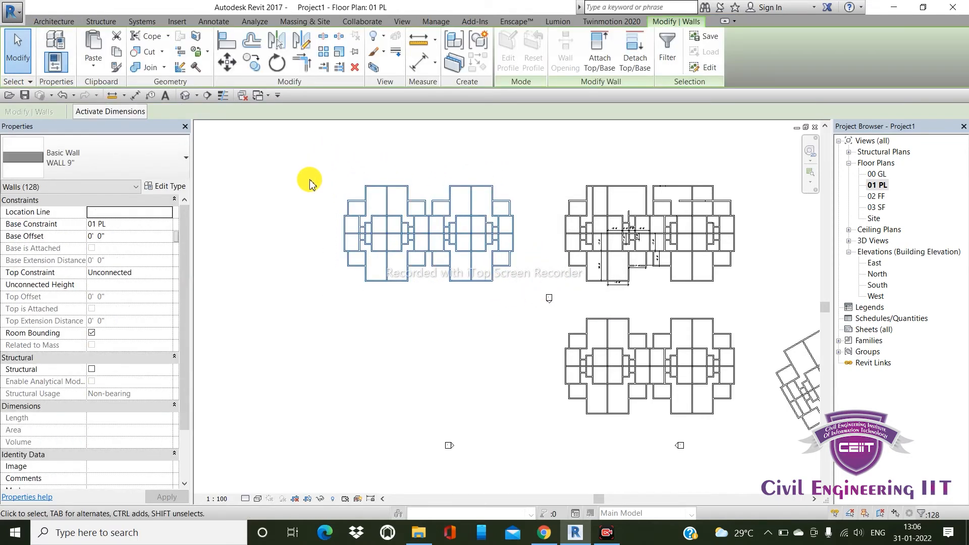
pyautogui.click(118, 52)
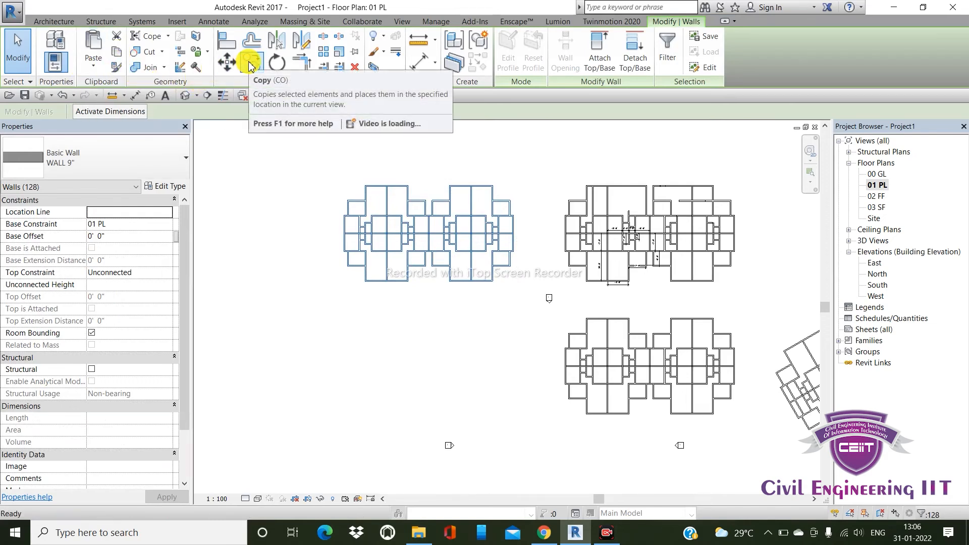
pyautogui.click(101, 70)
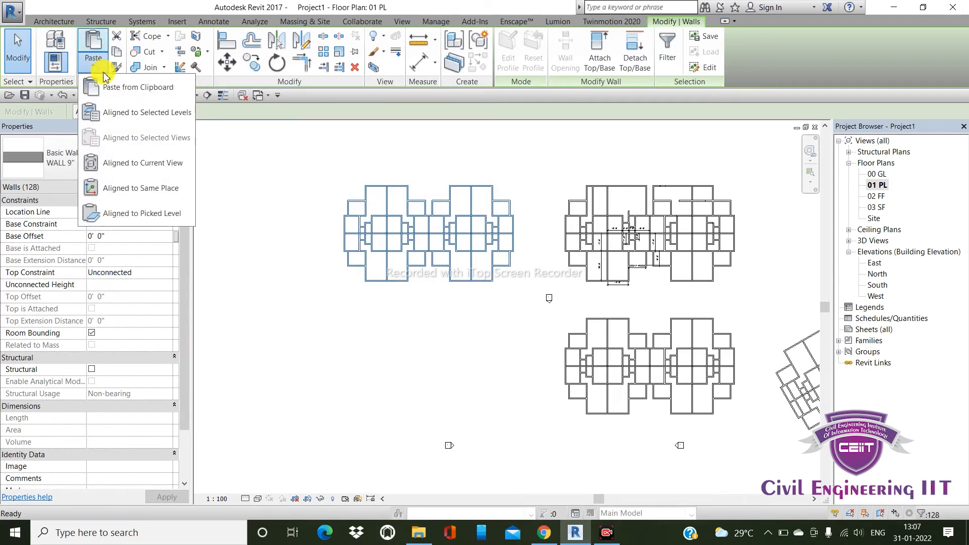
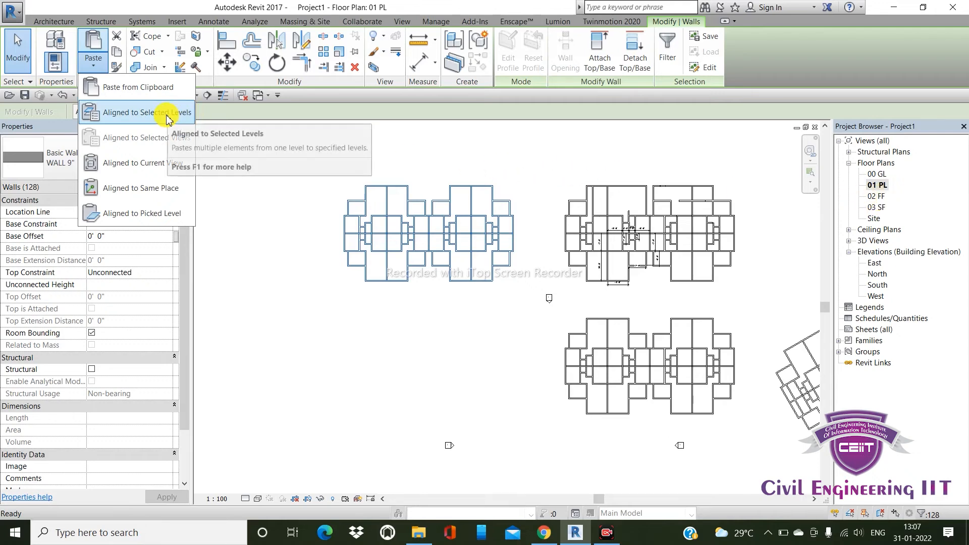
pyautogui.click(133, 112)
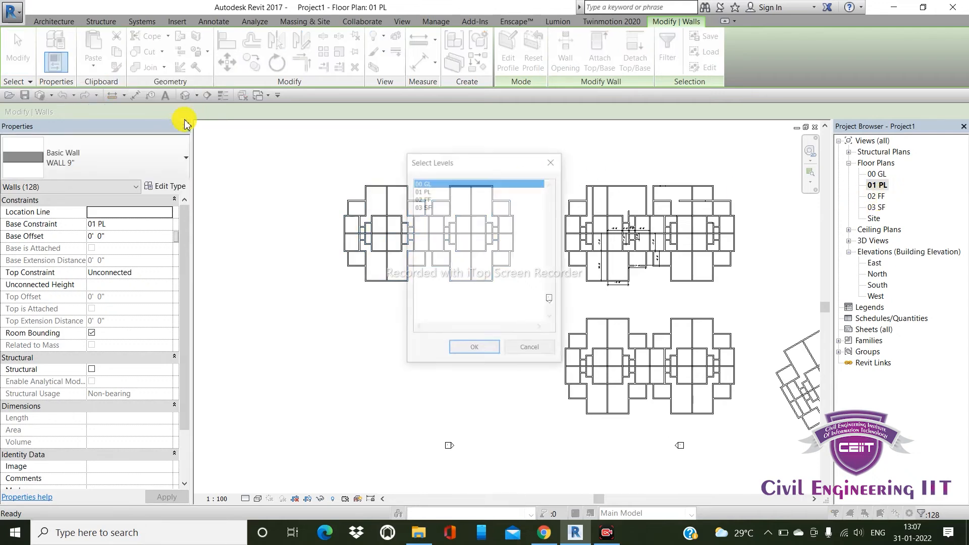
pyautogui.click(426, 199)
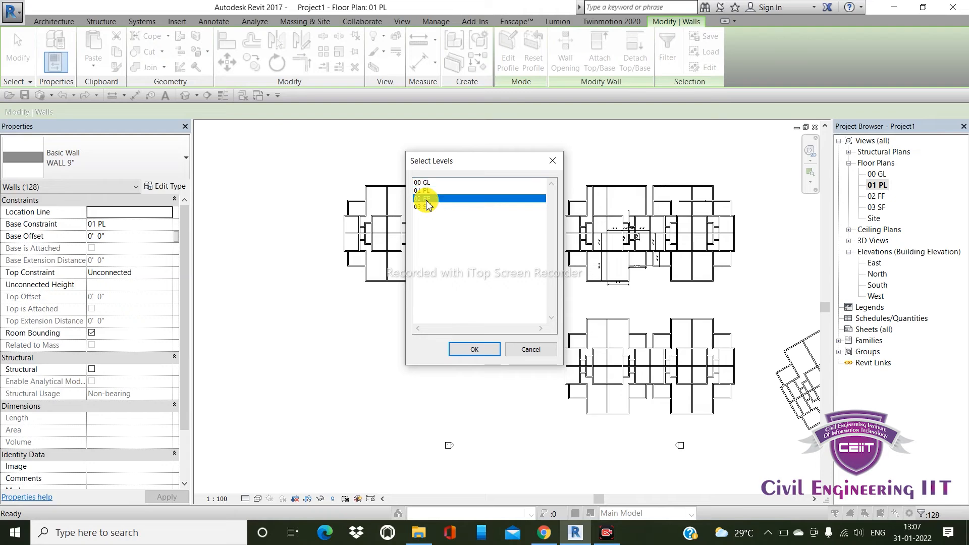
pyautogui.click(472, 350)
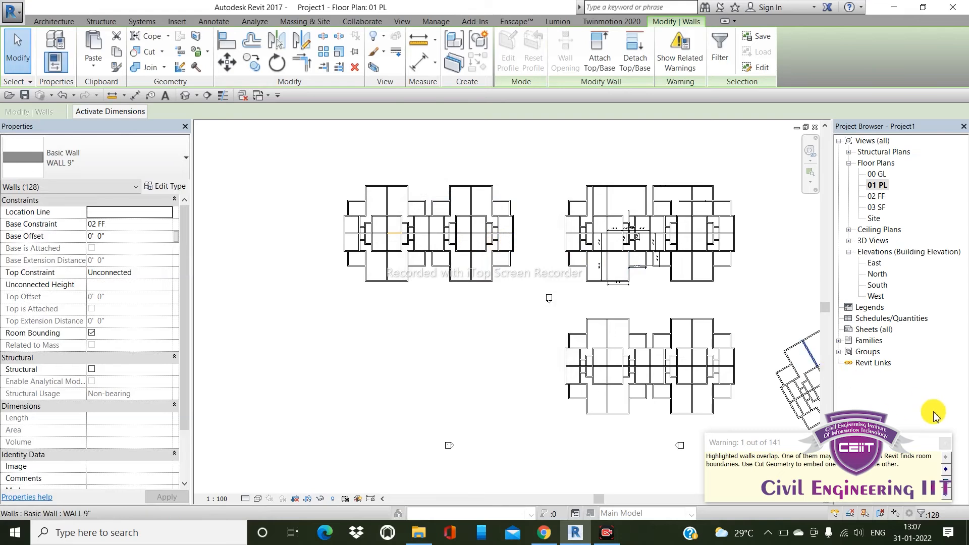
pyautogui.click(945, 445)
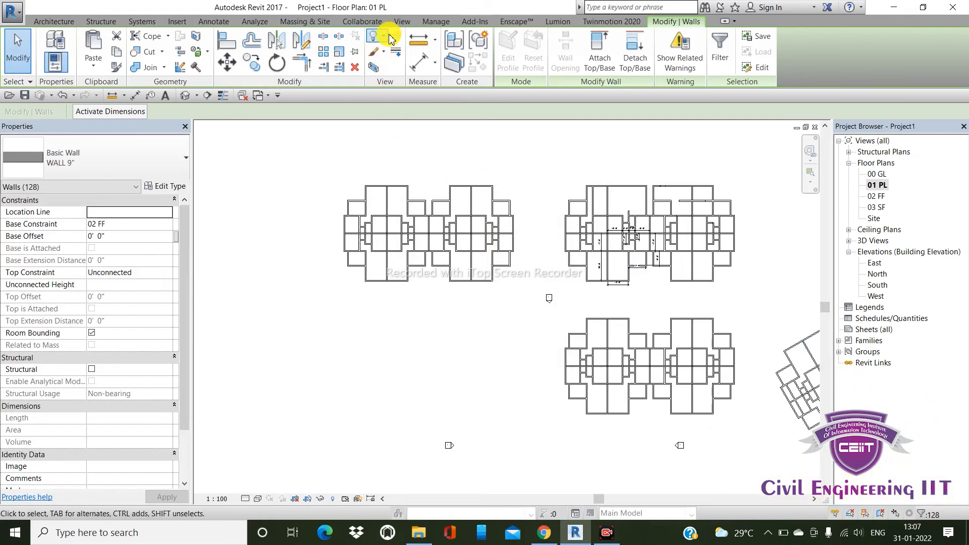
# Step: Inspect the northwestern building's stacked walls in the default 3D view from its corner and front
pyautogui.click(403, 21)
pyautogui.click(361, 48)
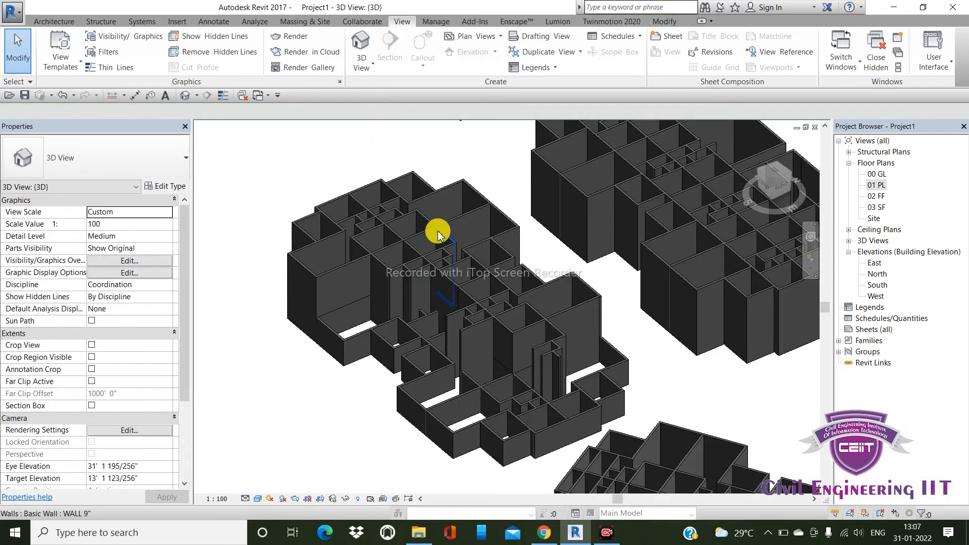
pyautogui.scroll(-1, 612, 281)
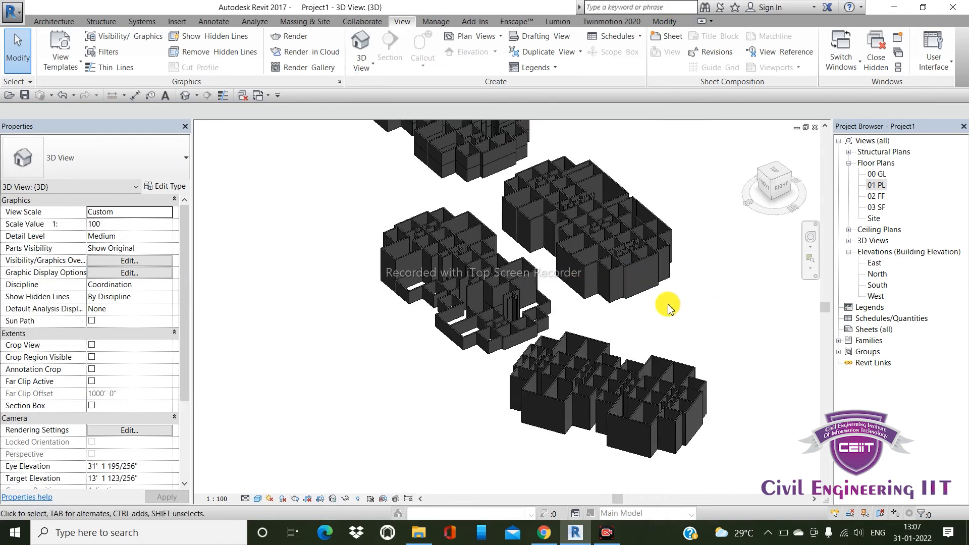
pyautogui.scroll(-2, 568, 276)
pyautogui.moveTo(485, 179); pyautogui.dragTo(507, 274, button='middle')
pyautogui.scroll(4, 487, 277)
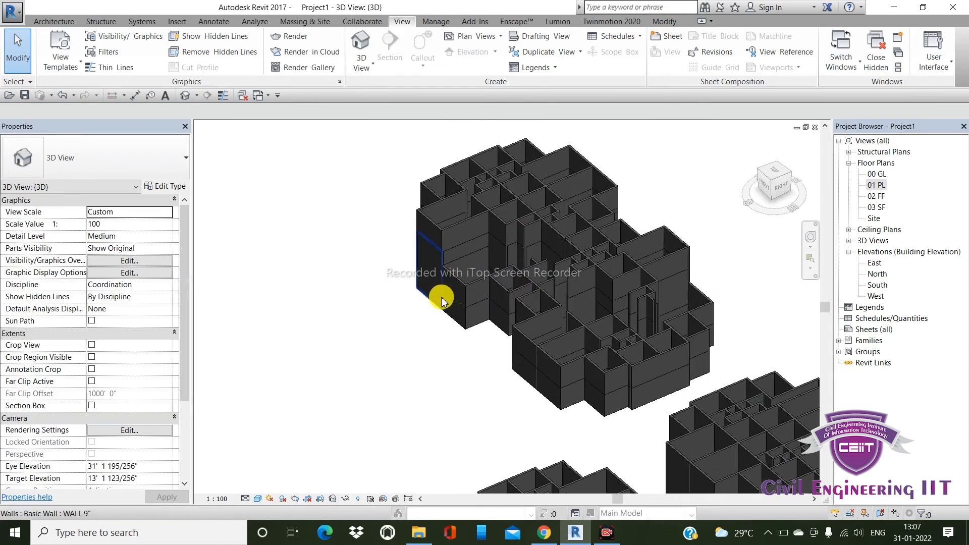
pyautogui.keyDown('shift'); pyautogui.moveTo(456, 310); pyautogui.dragTo(526, 265, button='middle'); pyautogui.keyUp('shift')
pyautogui.moveTo(440, 280); pyautogui.dragTo(562, 253, button='middle')
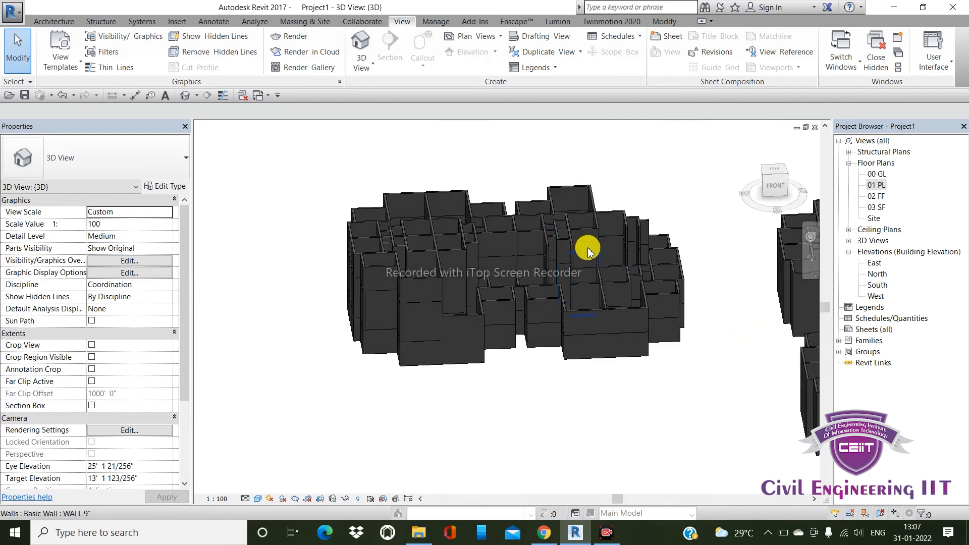
# Step: Open the East elevation and examine the wall heights against the 00 GL to 03 SF levels
pyautogui.doubleClick(875, 263)
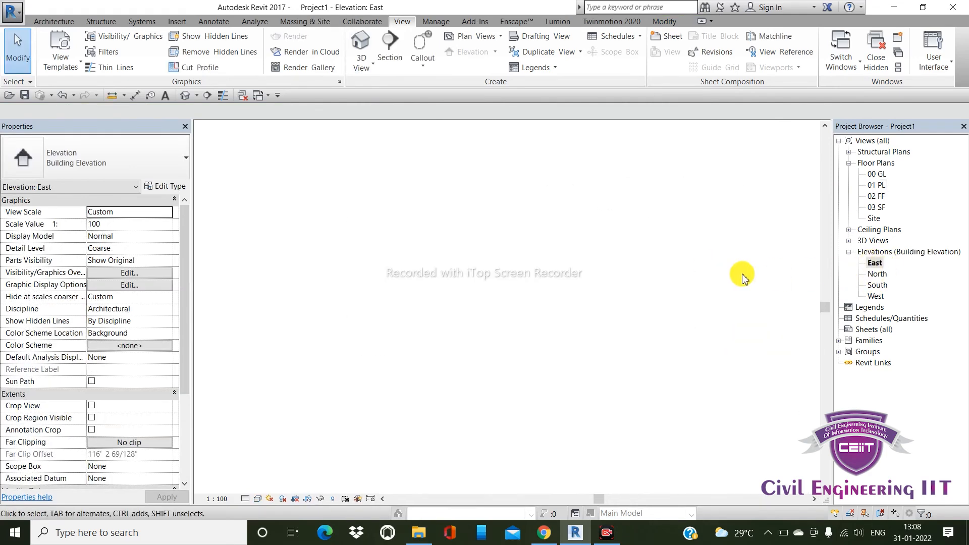
pyautogui.scroll(-4, 434, 265)
pyautogui.scroll(5, 706, 261)
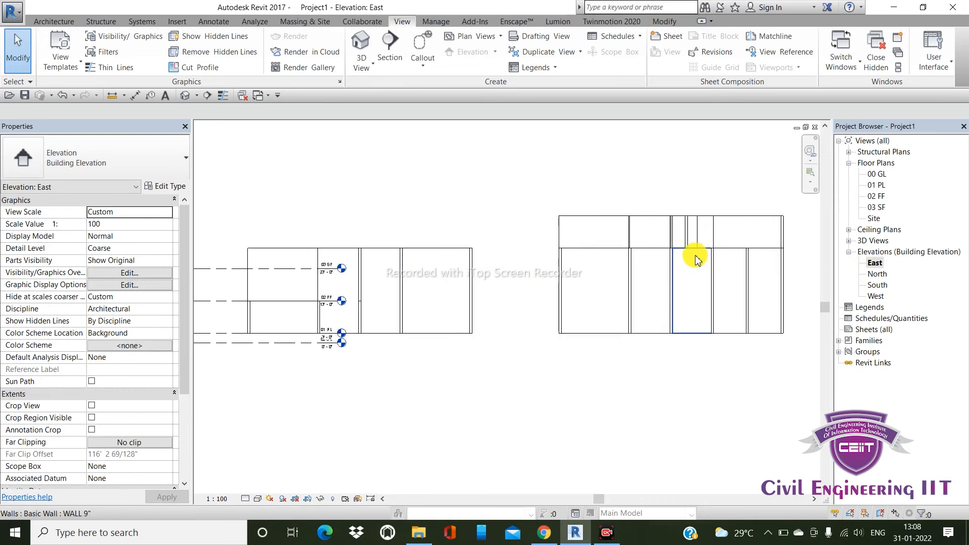
pyautogui.scroll(-4, 595, 261)
pyautogui.scroll(5, 403, 262)
pyautogui.scroll(2, 408, 265)
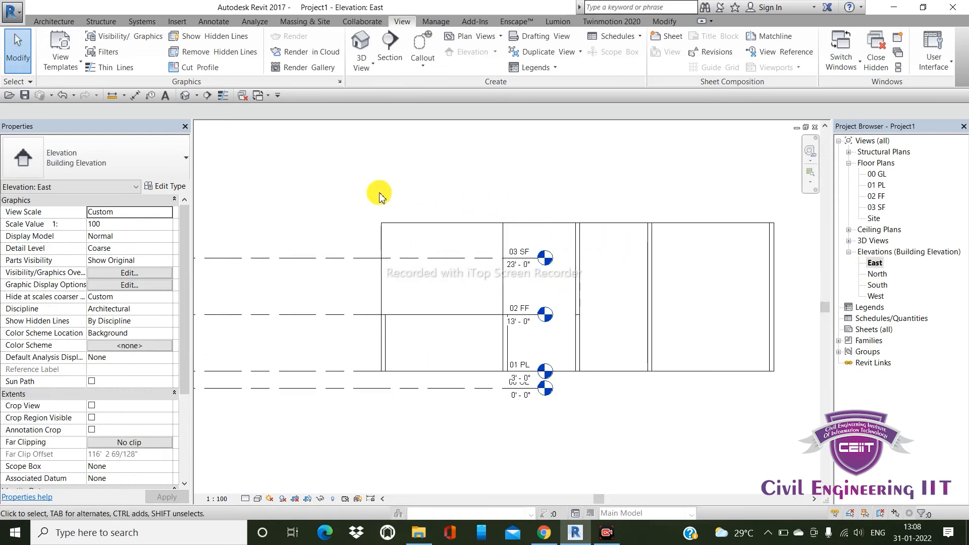
pyautogui.scroll(-1, 404, 202)
pyautogui.scroll(2, 556, 227)
pyautogui.scroll(1, 444, 217)
pyautogui.scroll(-3, 404, 257)
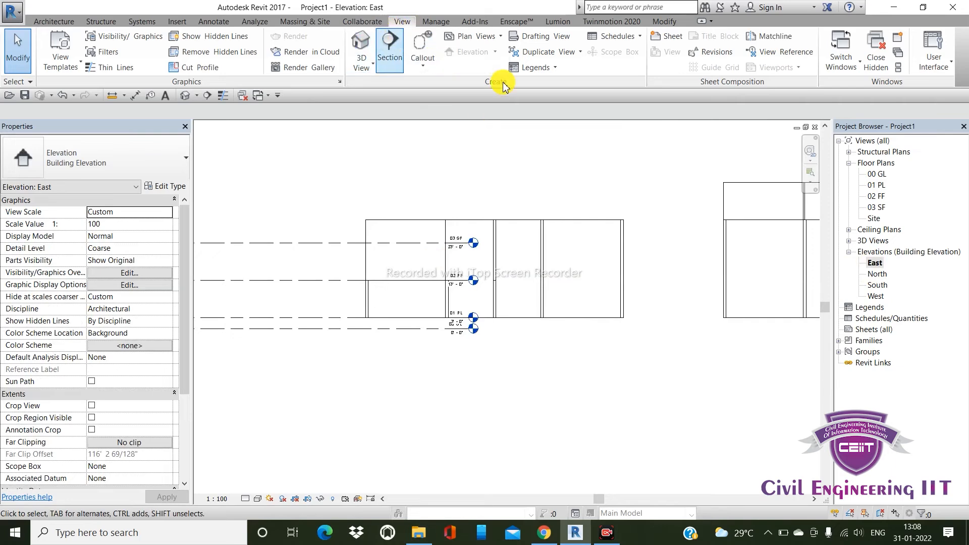
# Step: Return to the 3D view and compare the northwestern building's height with the other buildings from the front
pyautogui.click(877, 185)
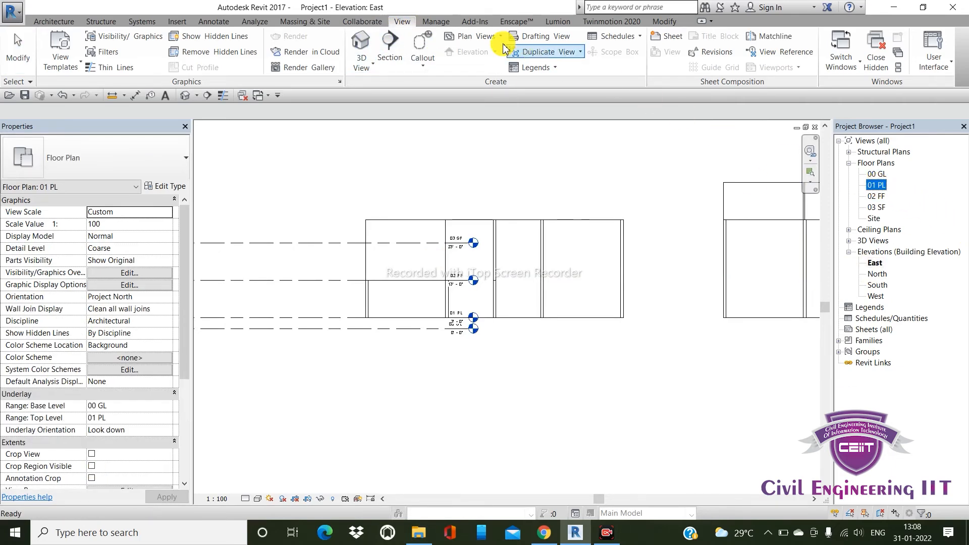
pyautogui.click(361, 48)
pyautogui.keyDown('shift'); pyautogui.moveTo(463, 166); pyautogui.dragTo(458, 320, button='middle'); pyautogui.keyUp('shift')
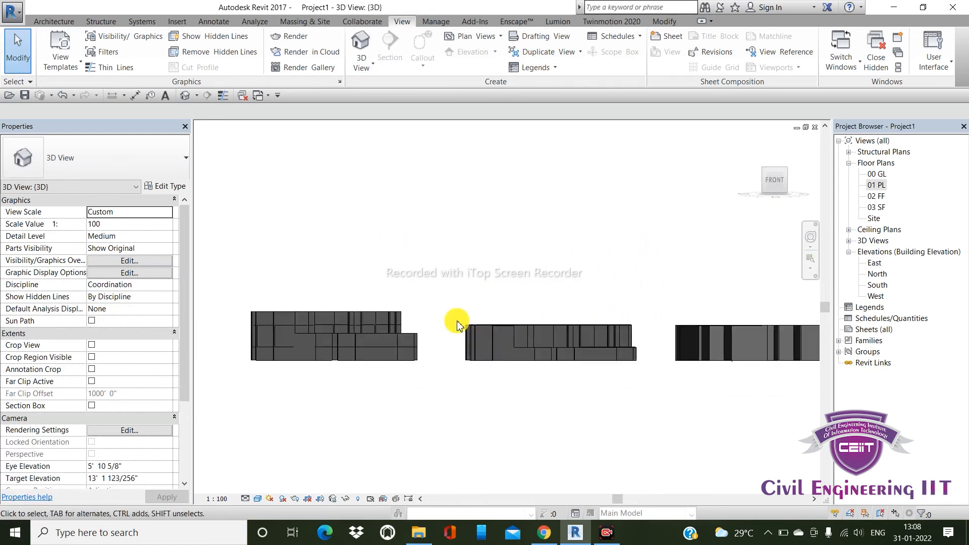
pyautogui.keyDown('shift'); pyautogui.moveTo(612, 318); pyautogui.dragTo(703, 298, button='middle'); pyautogui.keyUp('shift')
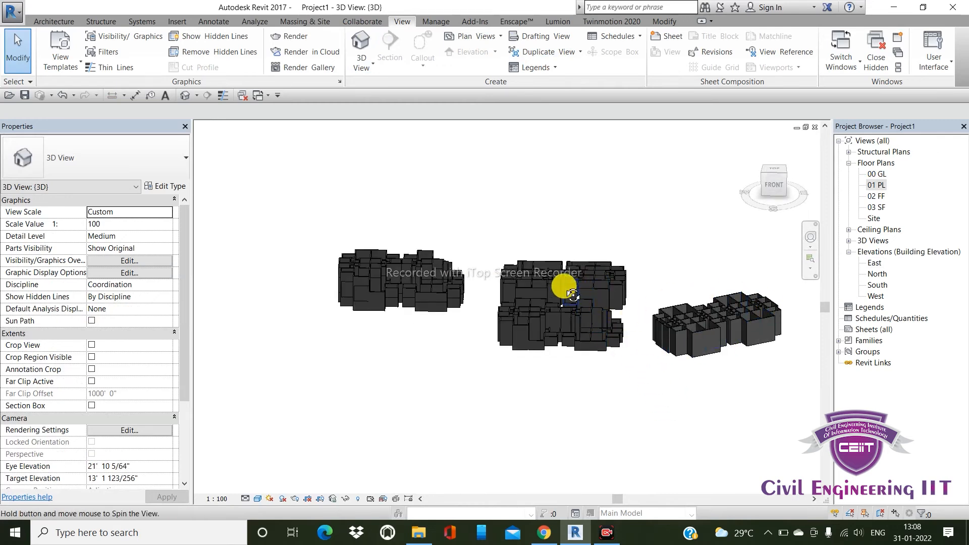
pyautogui.keyDown('shift'); pyautogui.moveTo(623, 281); pyautogui.dragTo(395, 340, button='middle'); pyautogui.keyUp('shift')
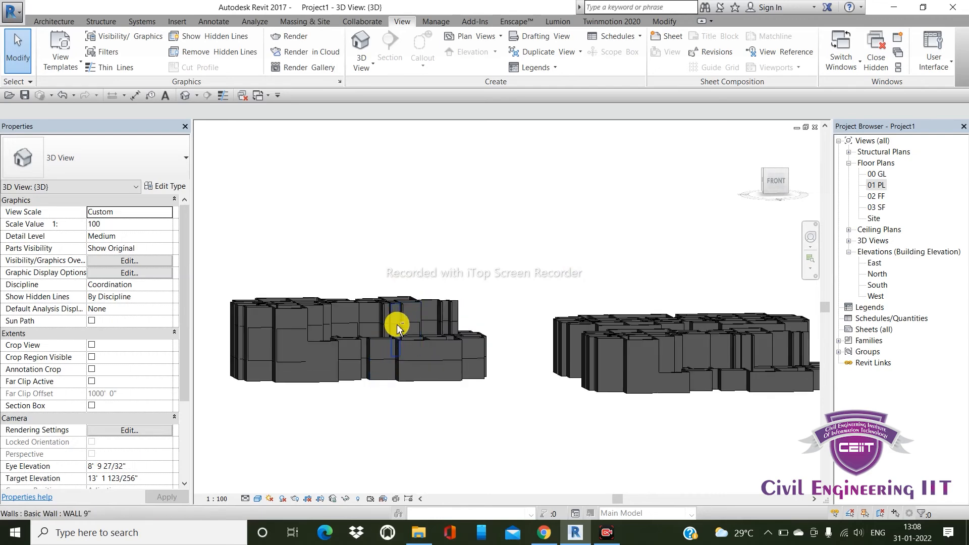
pyautogui.scroll(-3, 346, 405)
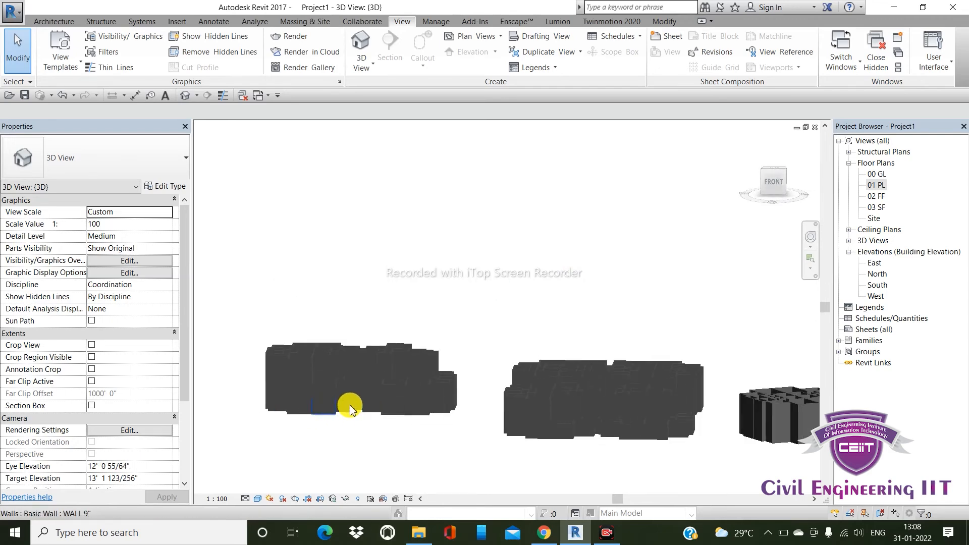
pyautogui.scroll(5, 656, 395)
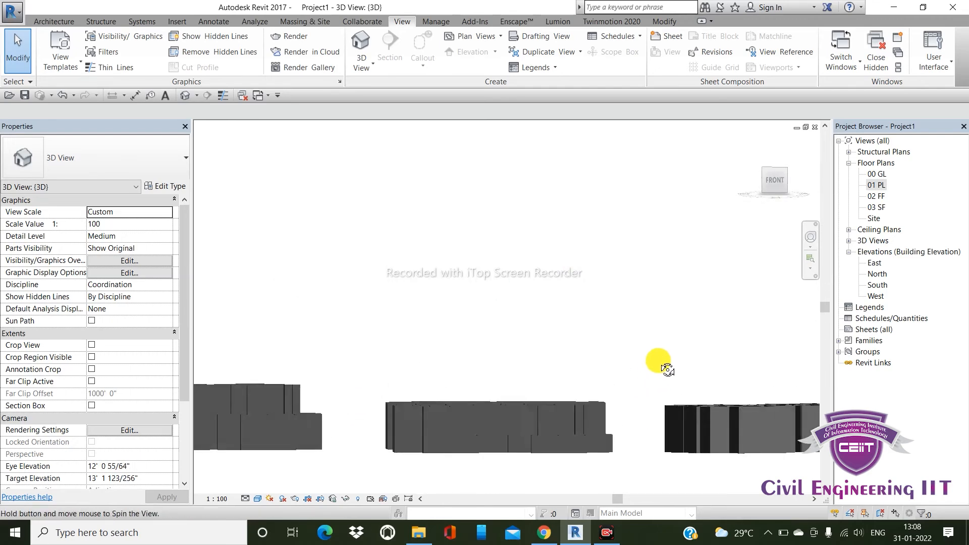
pyautogui.scroll(-3, 530, 411)
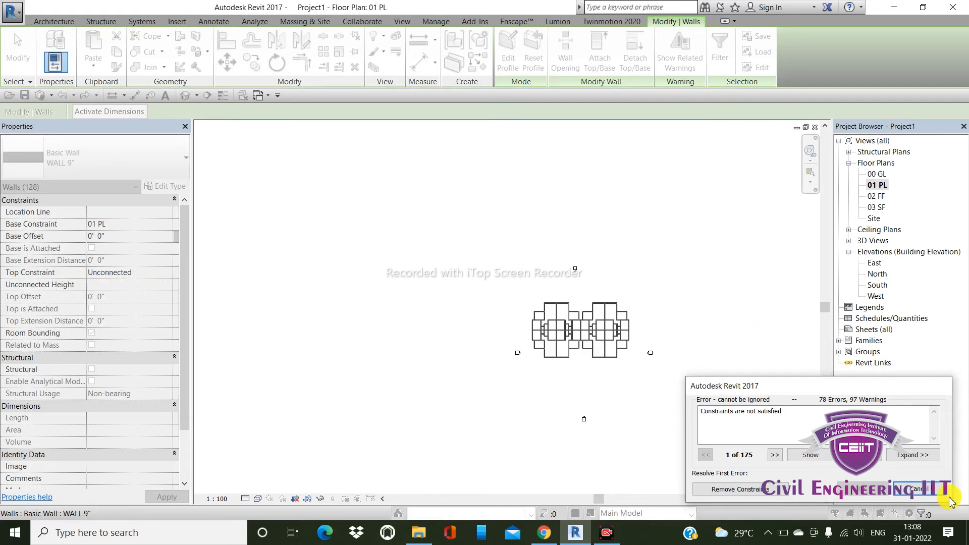
# Step: Try to move the selected layout's walls south between the elevation markers in the 01 PL plan, removing constraints and unjoining elements
pyautogui.click(933, 488)
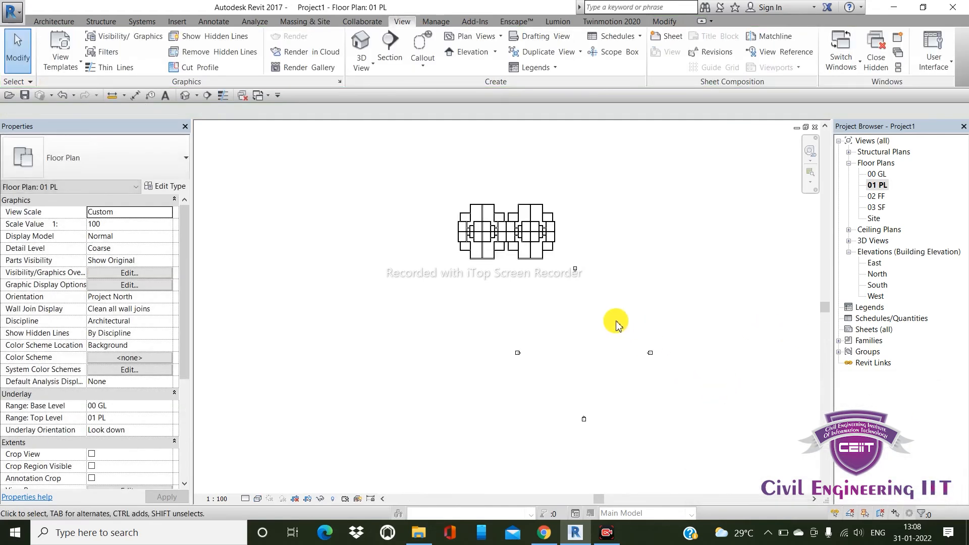
pyautogui.moveTo(566, 273); pyautogui.dragTo(566, 271)
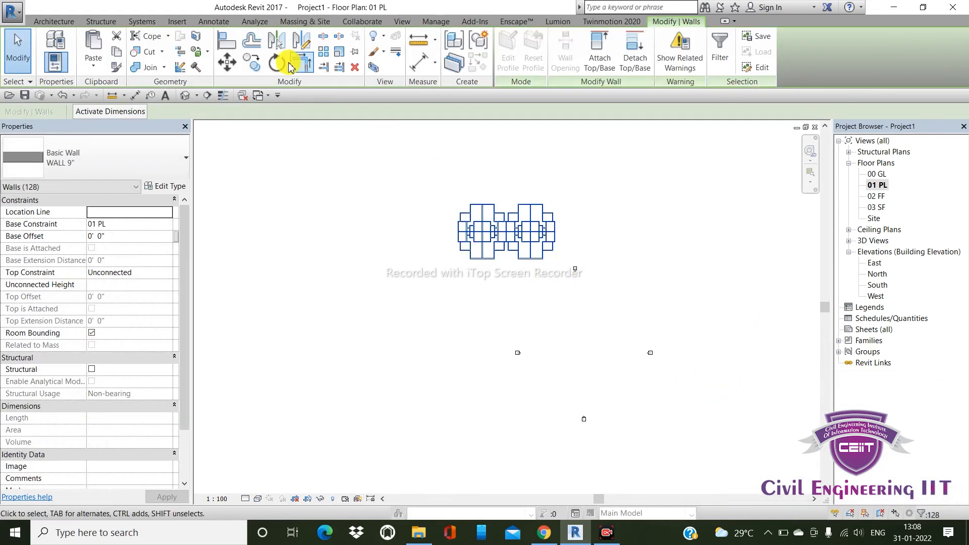
pyautogui.click(227, 63)
pyautogui.click(496, 196)
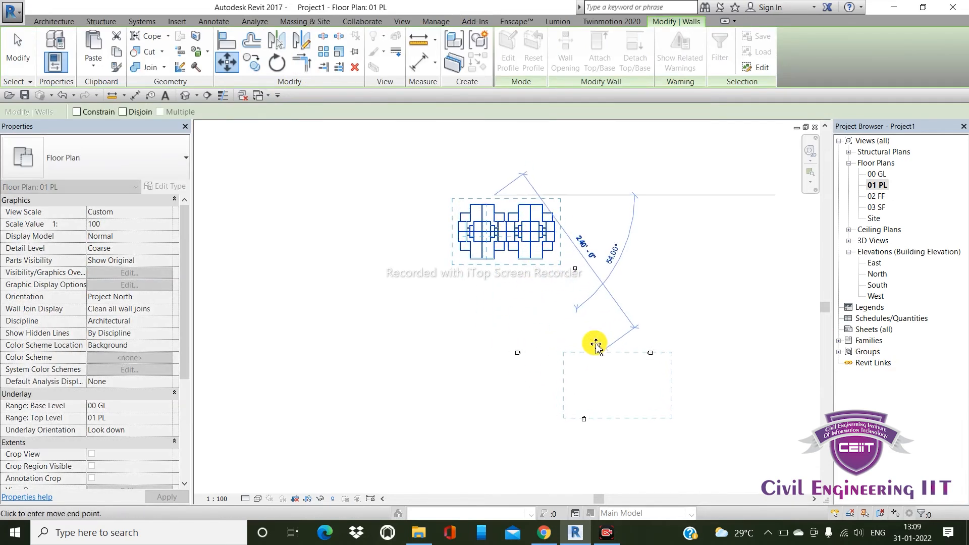
pyautogui.click(574, 307)
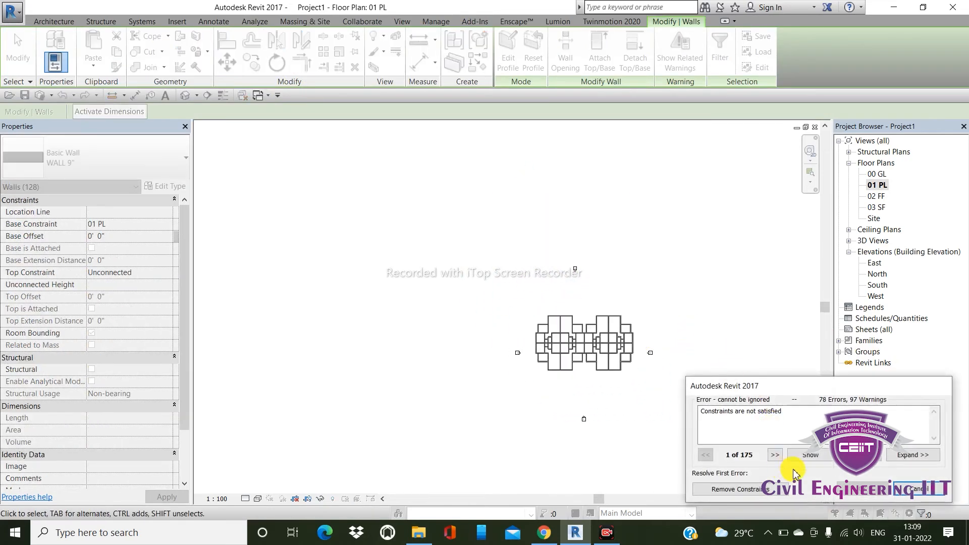
pyautogui.click(737, 489)
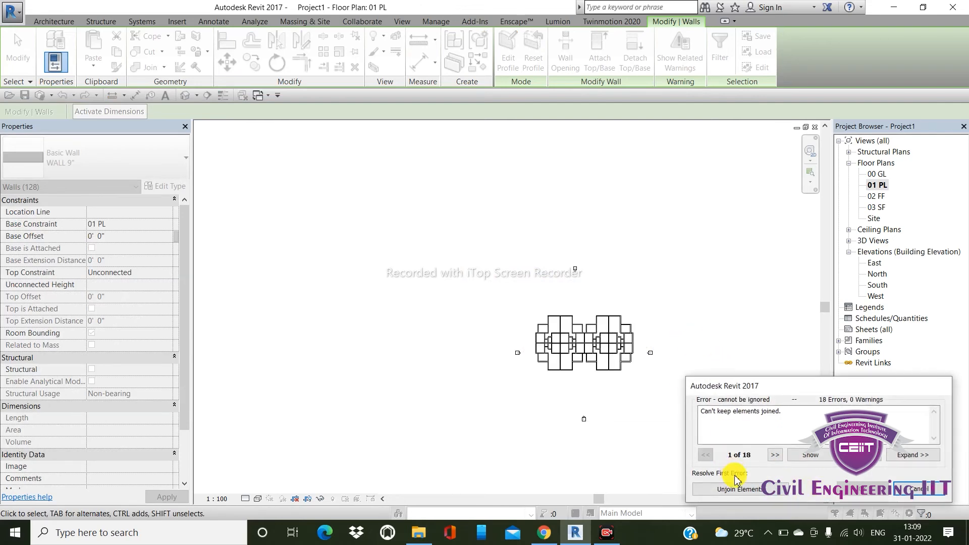
pyautogui.click(734, 491)
pyautogui.click(907, 489)
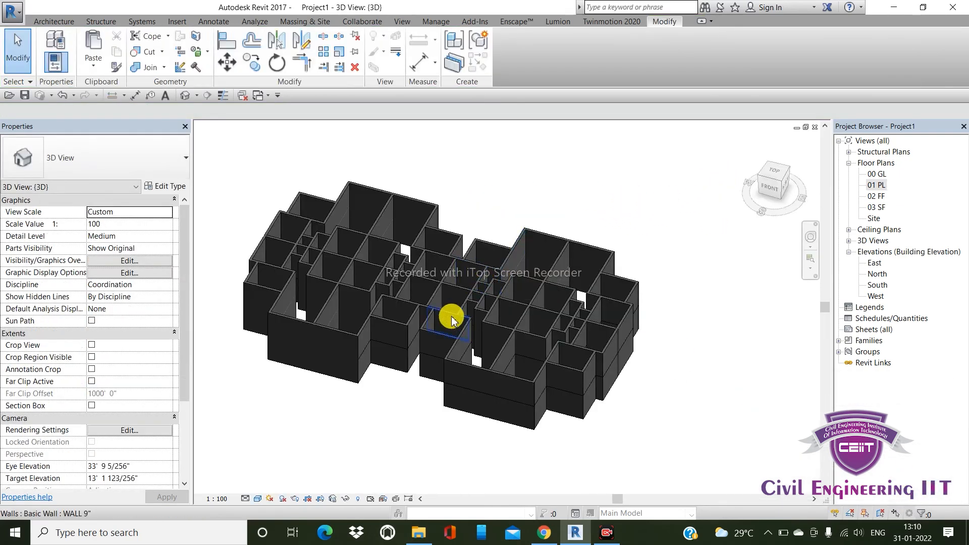
# Step: Inspect the stacked two-storey walls in the 3D view from the front corner
pyautogui.keyDown('shift'); pyautogui.moveTo(480, 320); pyautogui.dragTo(513, 210, button='middle'); pyautogui.keyUp('shift')
pyautogui.scroll(4, 616, 266)
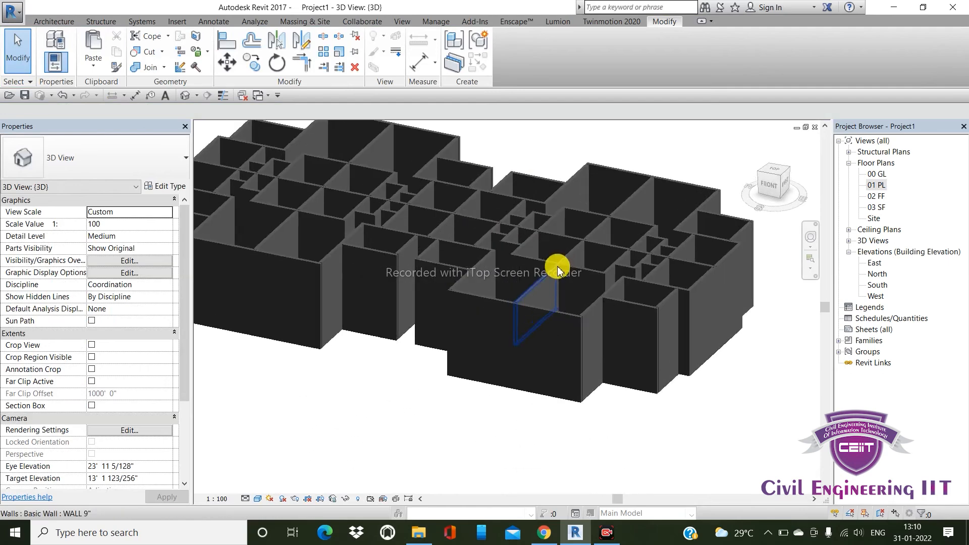
pyautogui.scroll(-3, 558, 303)
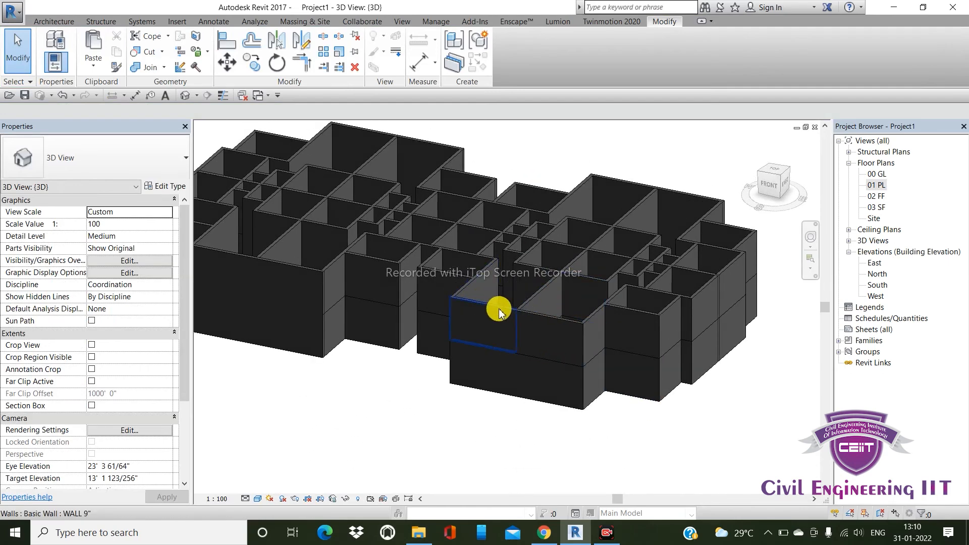
pyautogui.scroll(3, 380, 268)
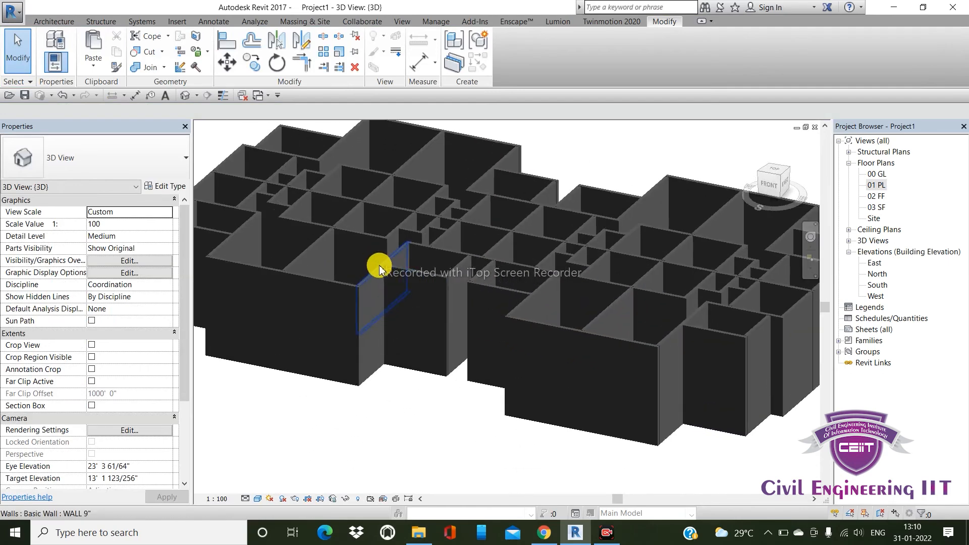
# Step: Open the East elevation and move all the building's walls horizontally about 156' onto the level lines
pyautogui.click(876, 274)
pyautogui.doubleClick(876, 274)
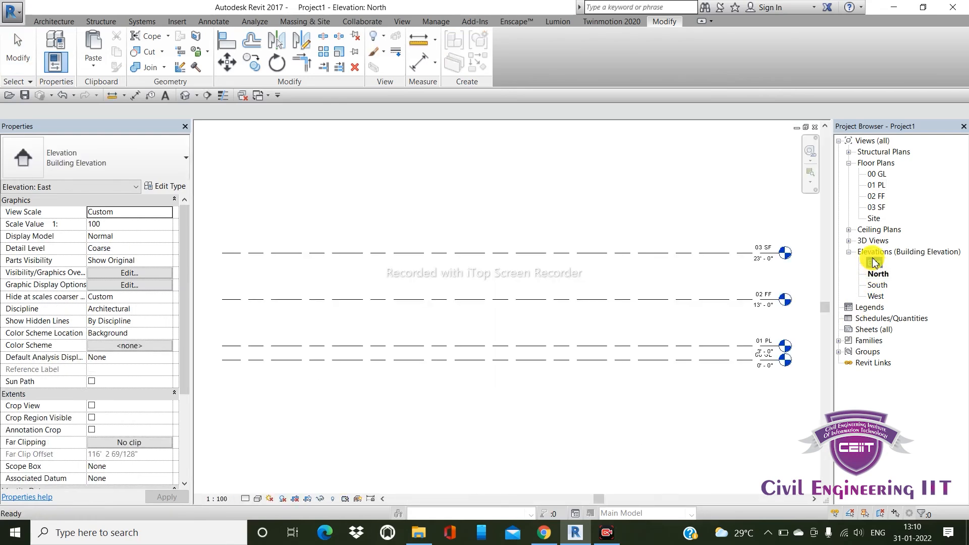
pyautogui.doubleClick(875, 263)
pyautogui.scroll(-4, 643, 277)
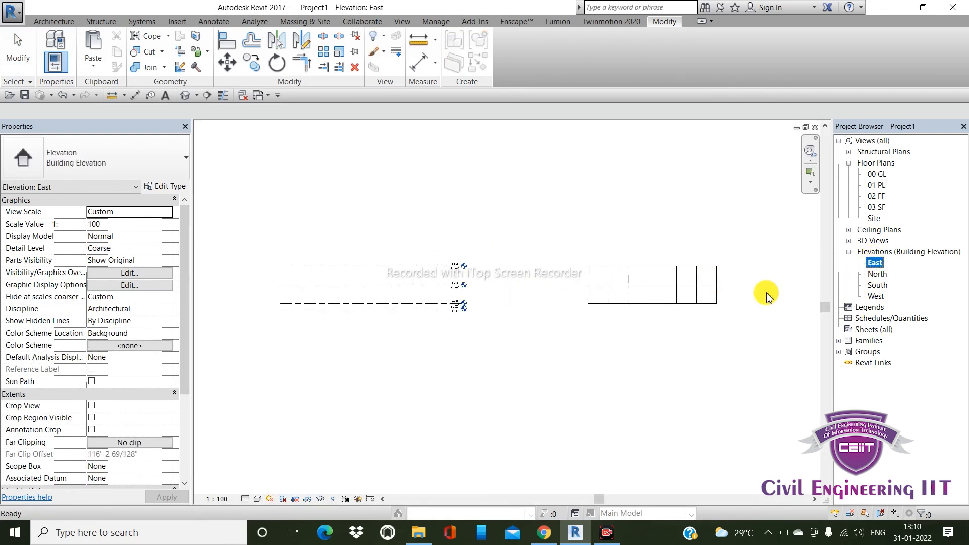
pyautogui.scroll(4, 673, 277)
pyautogui.moveTo(718, 317); pyautogui.dragTo(568, 235)
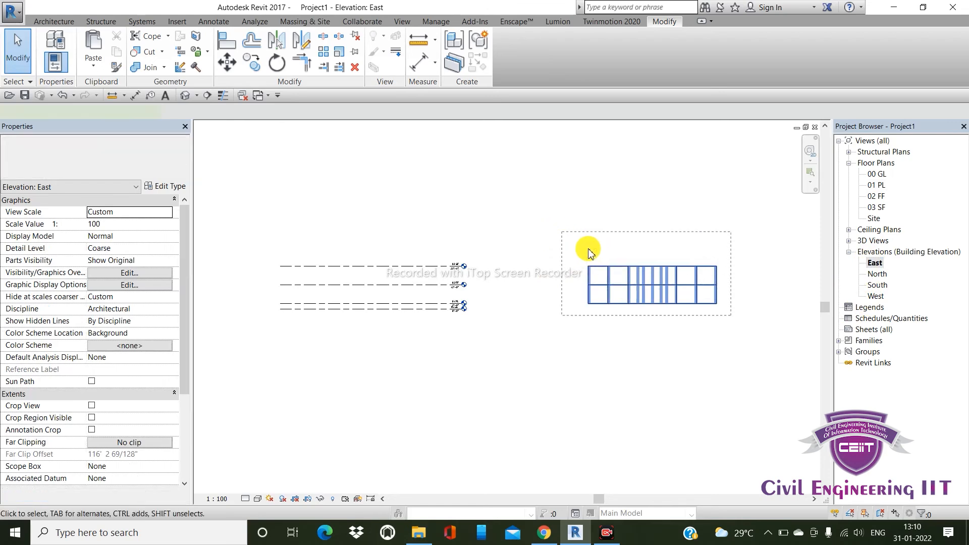
pyautogui.click(227, 62)
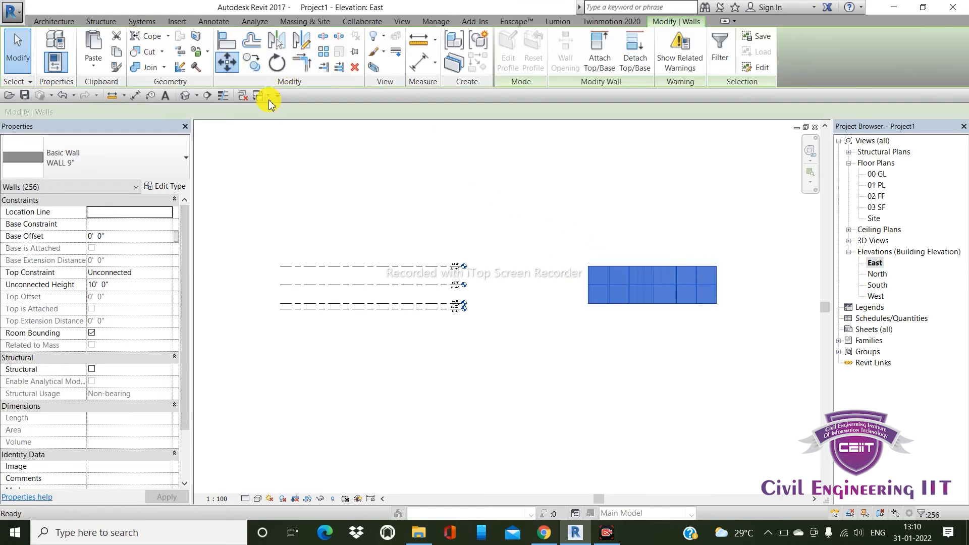
pyautogui.click(677, 253)
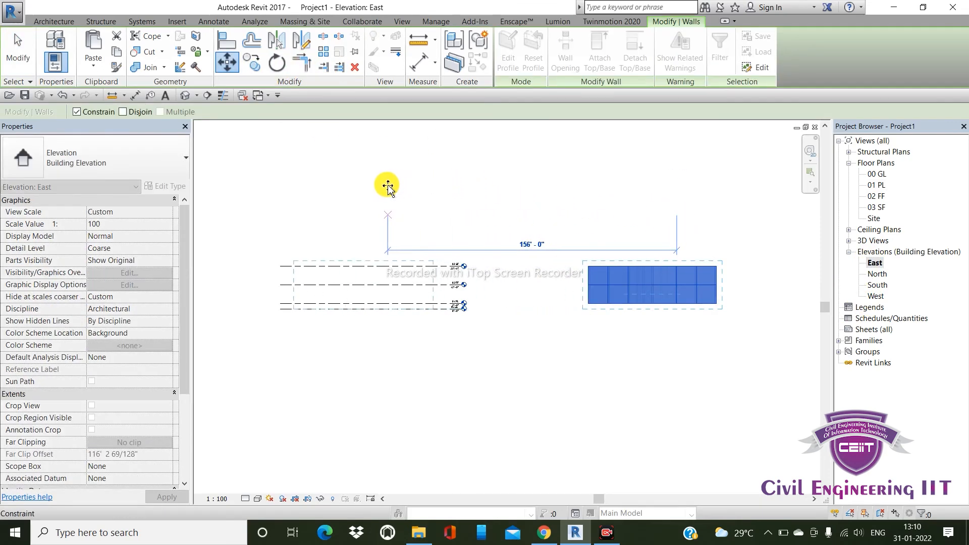
pyautogui.click(367, 337)
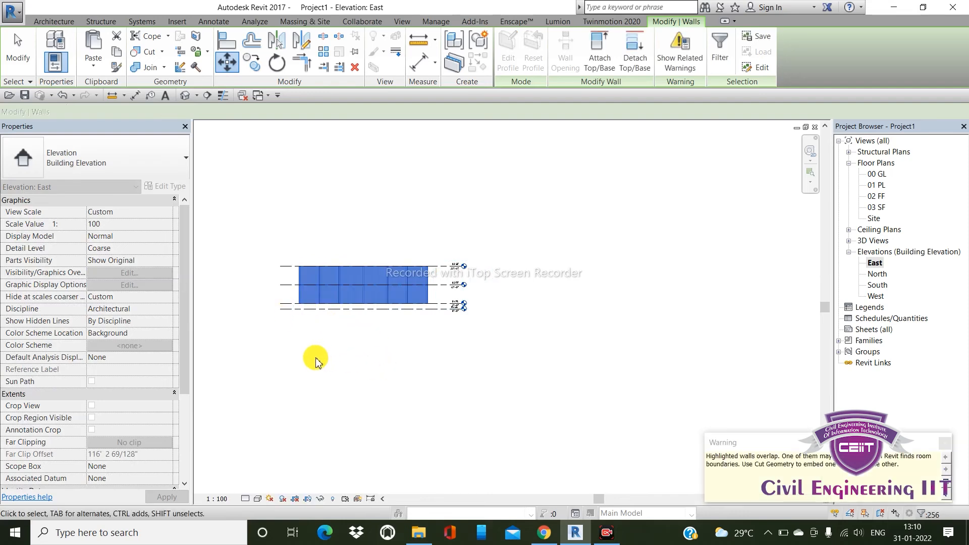
pyautogui.press('Escape')
# Step: Copy the upper-storey walls based on 02 FF to the clipboard and paste them aligned to level 03 SF
pyautogui.scroll(3, 283, 282)
pyautogui.scroll(2, 544, 323)
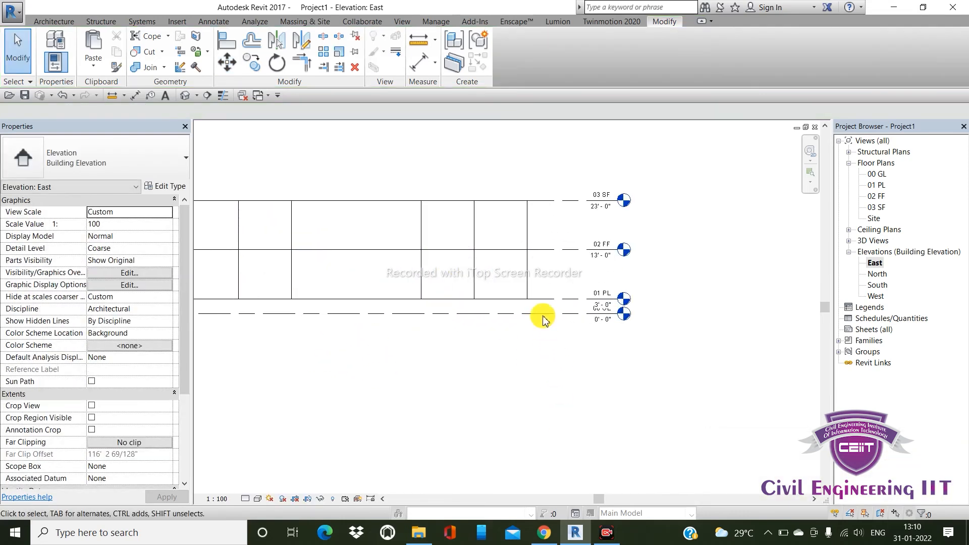
pyautogui.scroll(2, 530, 263)
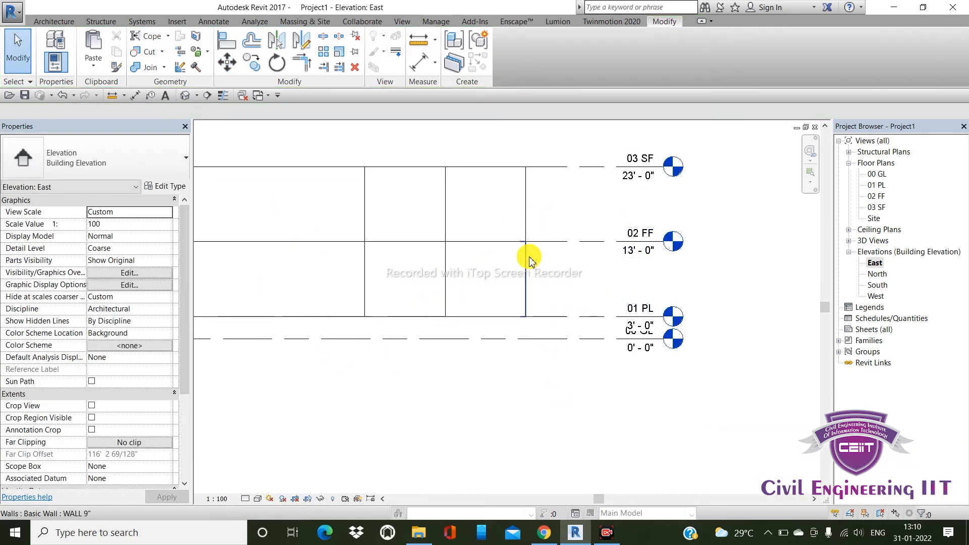
pyautogui.scroll(-2, 763, 237)
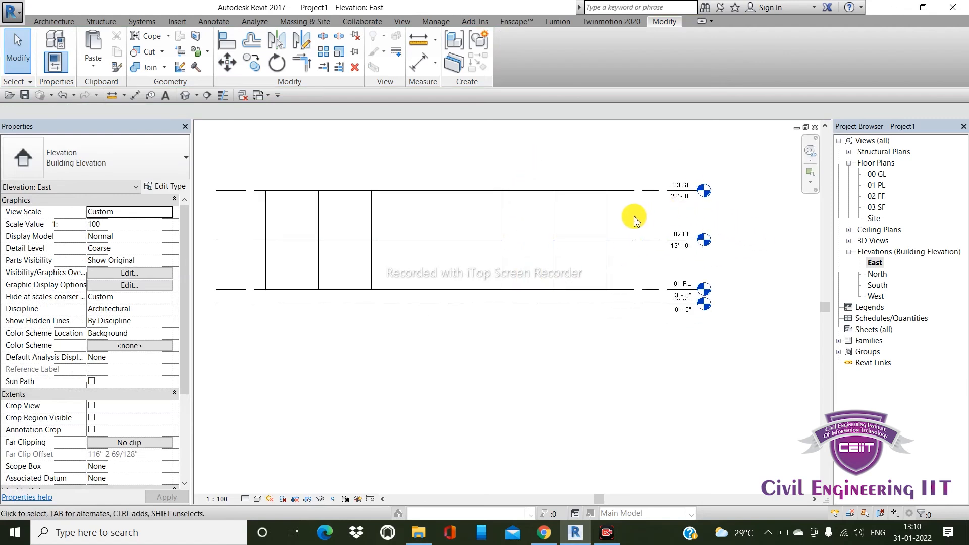
pyautogui.scroll(-2, 637, 217)
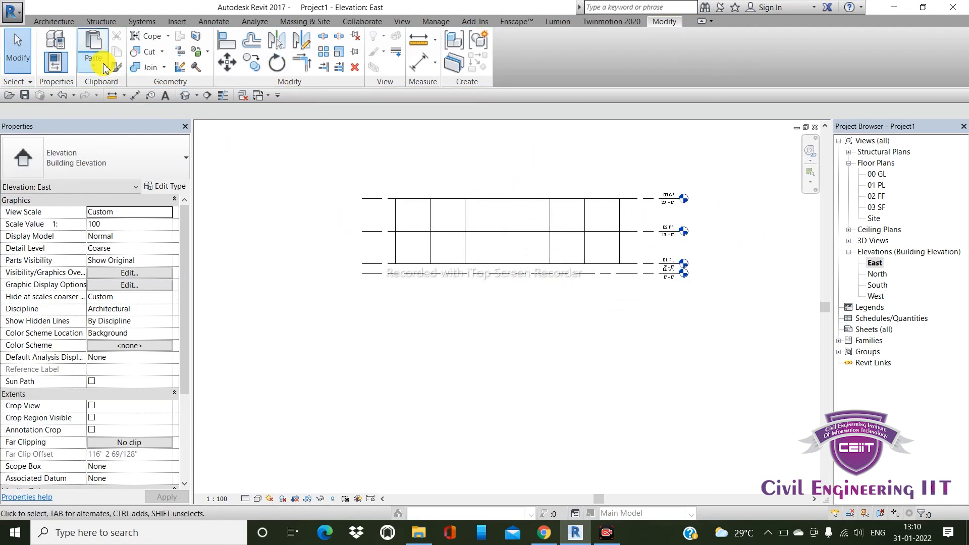
pyautogui.moveTo(634, 216); pyautogui.dragTo(350, 217)
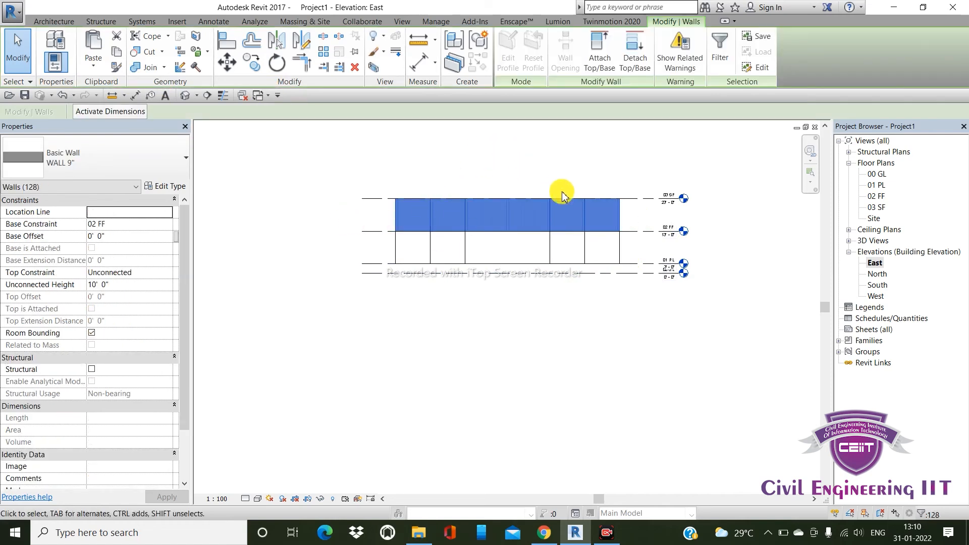
pyautogui.click(115, 53)
pyautogui.click(93, 61)
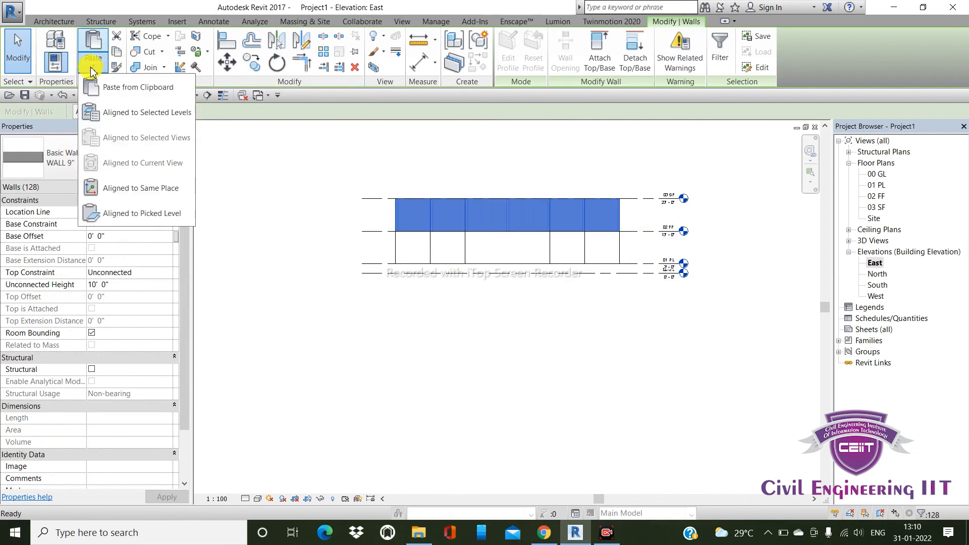
pyautogui.click(119, 116)
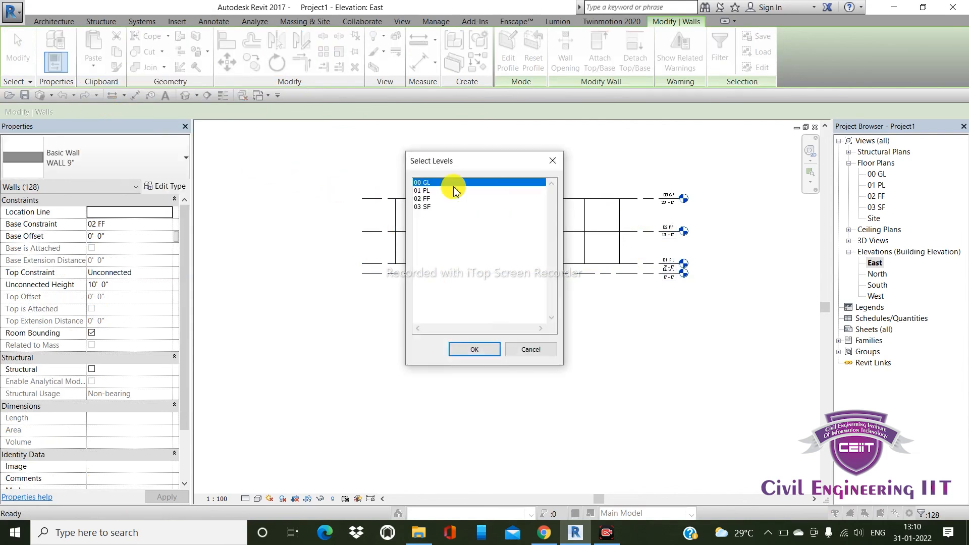
pyautogui.click(428, 206)
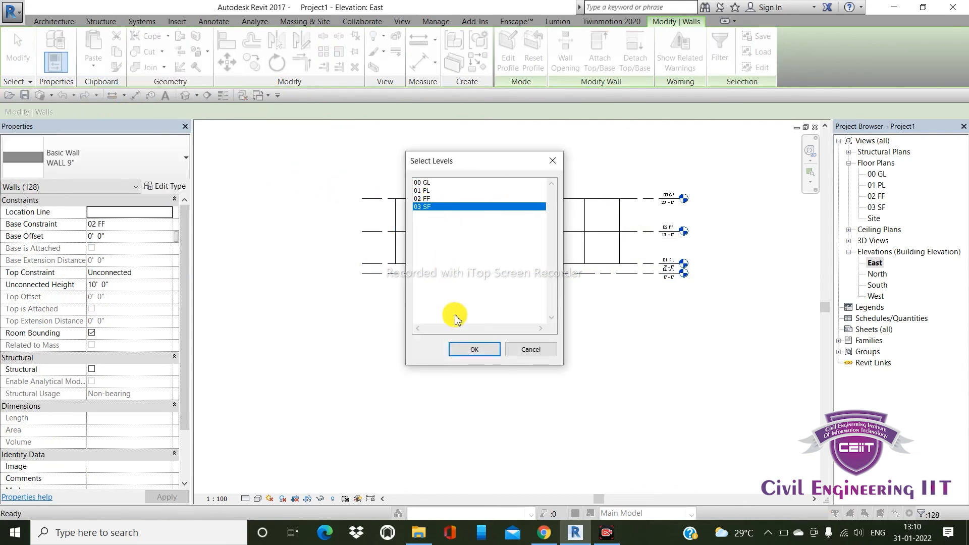
pyautogui.click(475, 348)
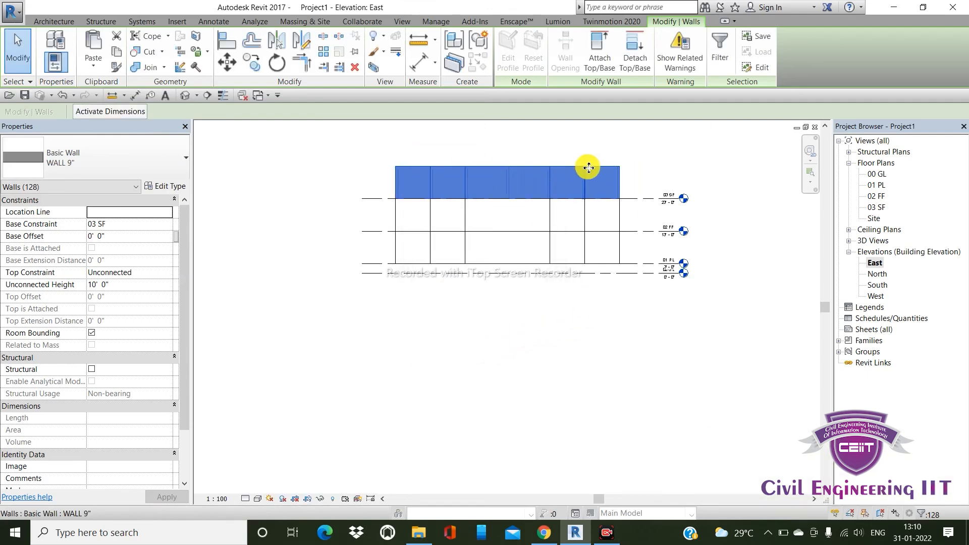
pyautogui.click(653, 174)
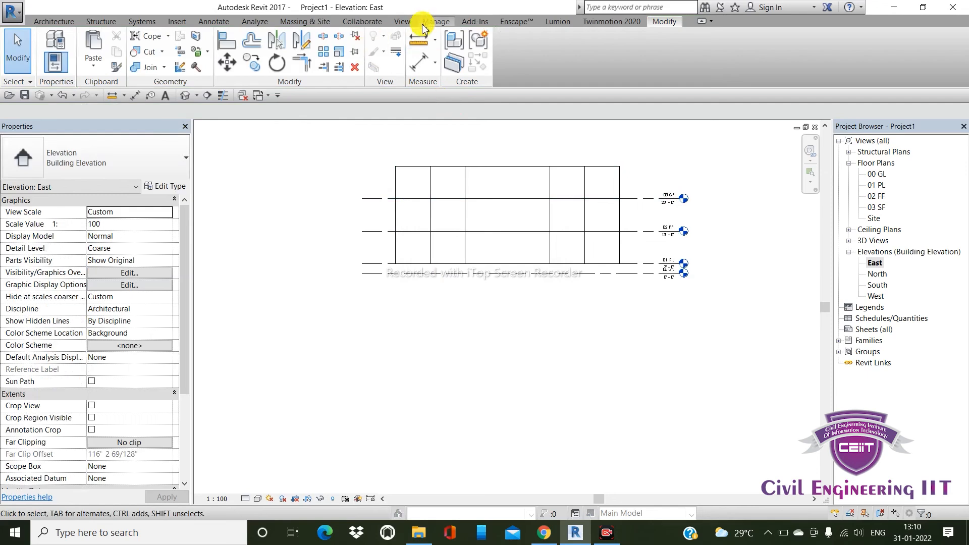
# Step: Open the default 3D view and inspect the building's three stacked storeys of walls from the front and the corner
pyautogui.click(402, 21)
pyautogui.click(361, 45)
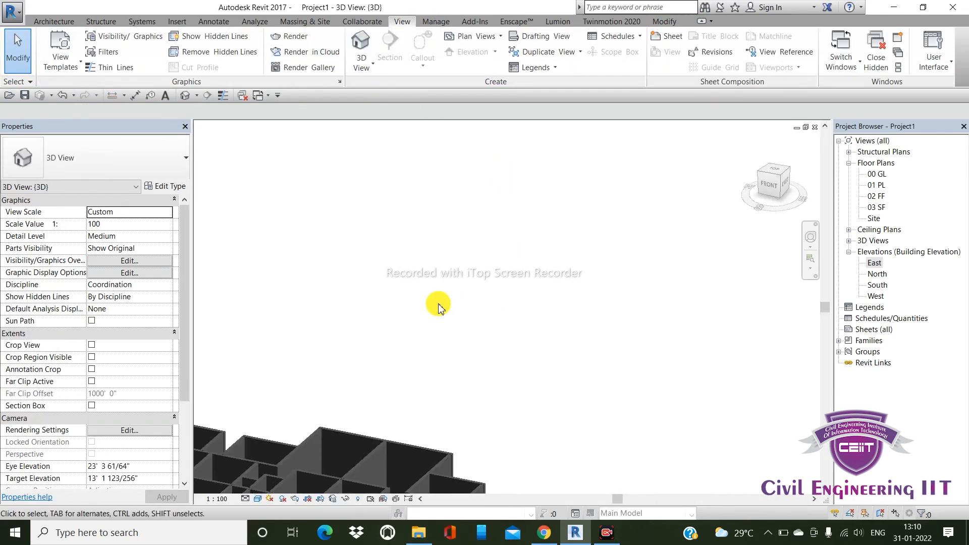
pyautogui.scroll(-3, 438, 304)
pyautogui.moveTo(417, 358); pyautogui.dragTo(550, 305, button='middle')
pyautogui.scroll(-1, 550, 305)
pyautogui.scroll(3, 363, 356)
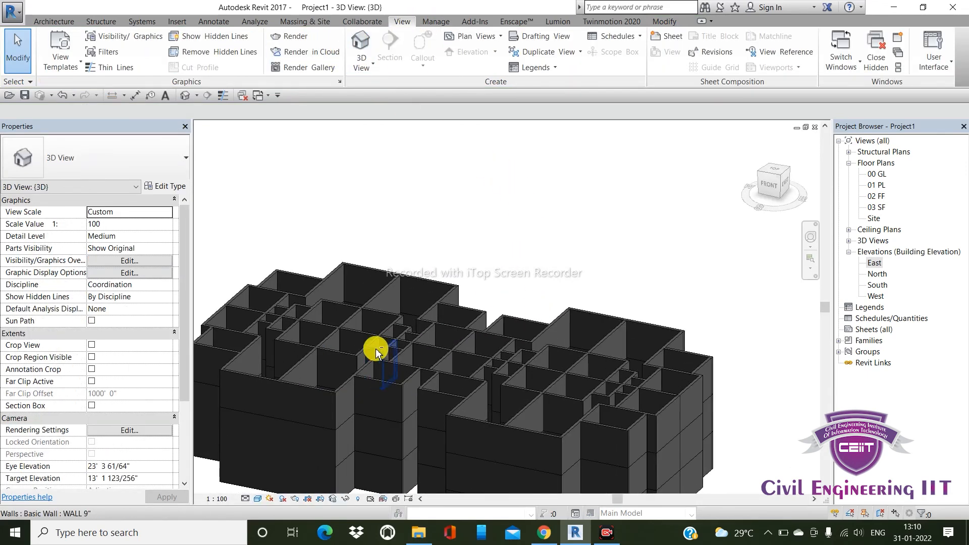
pyautogui.scroll(-2, 342, 325)
pyautogui.scroll(-1, 373, 314)
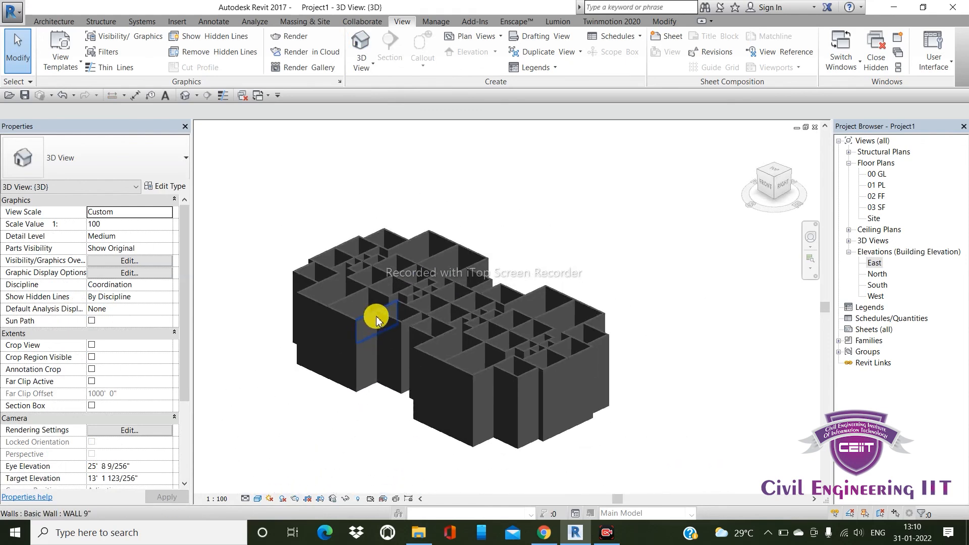
pyautogui.keyDown('shift'); pyautogui.moveTo(372, 314); pyautogui.dragTo(266, 347, button='middle'); pyautogui.keyUp('shift')
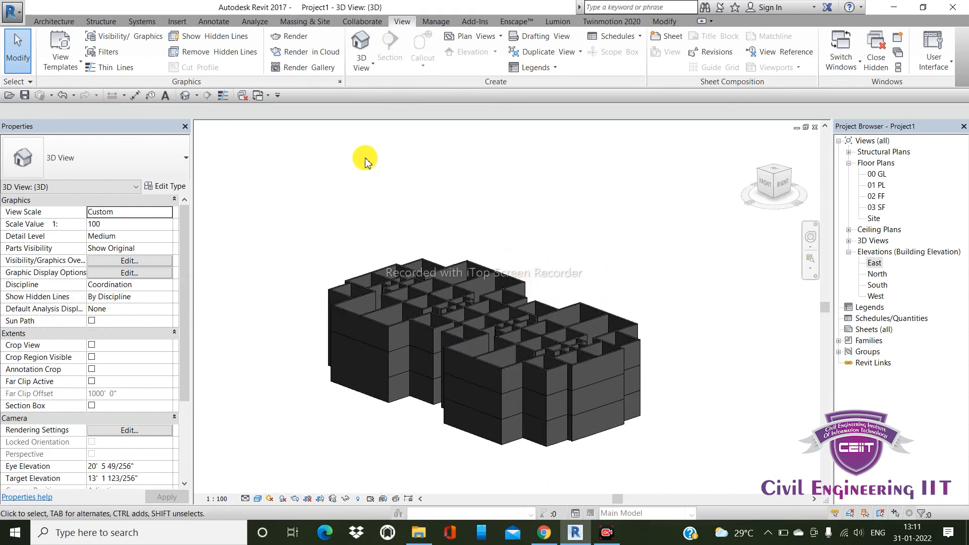
pyautogui.click(52, 24)
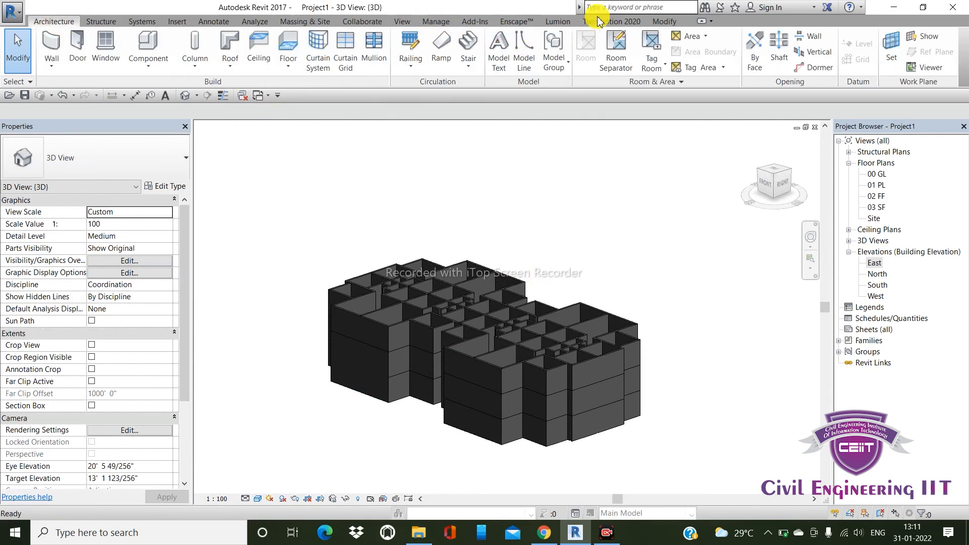
pyautogui.click(681, 22)
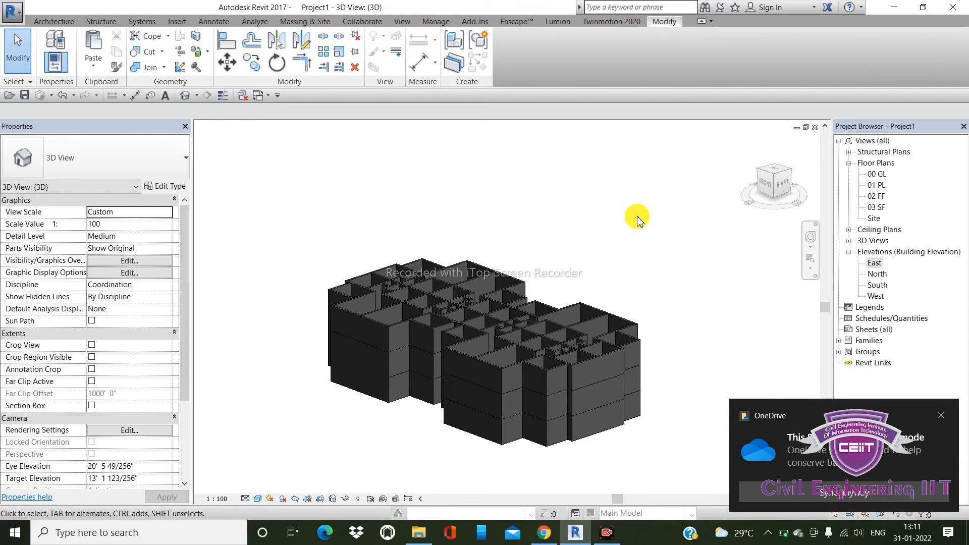
pyautogui.click(943, 416)
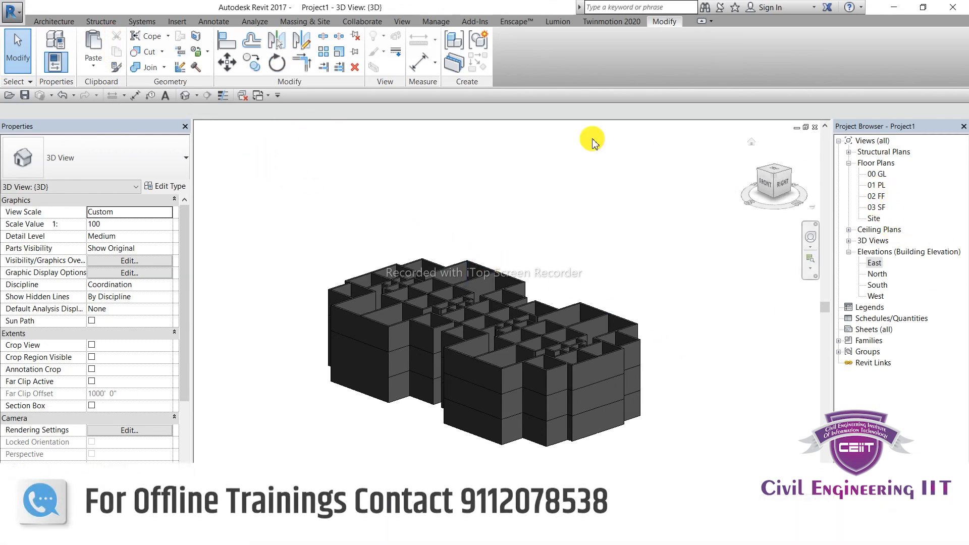
# Step: Open the 01 PL floor plan and cut all the walls of the right-hand building block to the clipboard
pyautogui.doubleClick(870, 187)
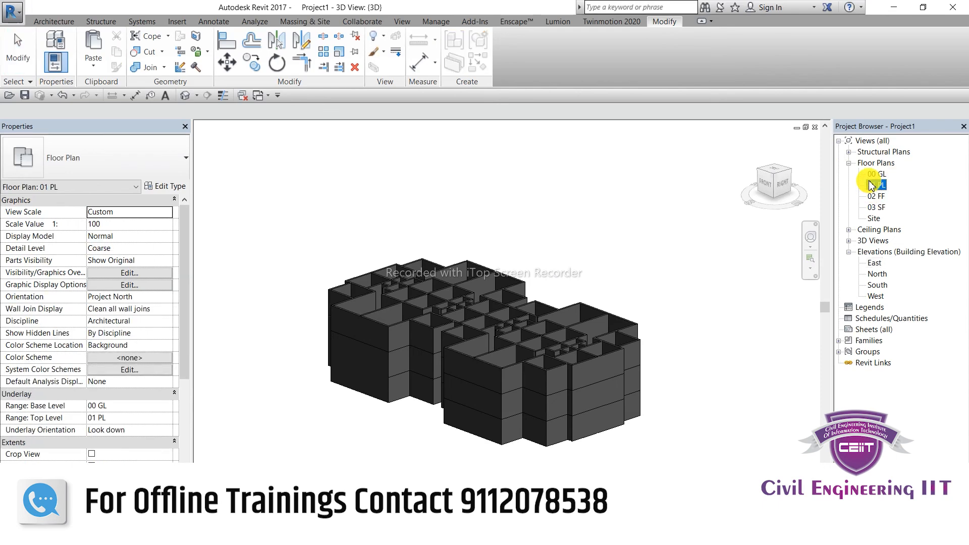
pyautogui.scroll(2, 533, 343)
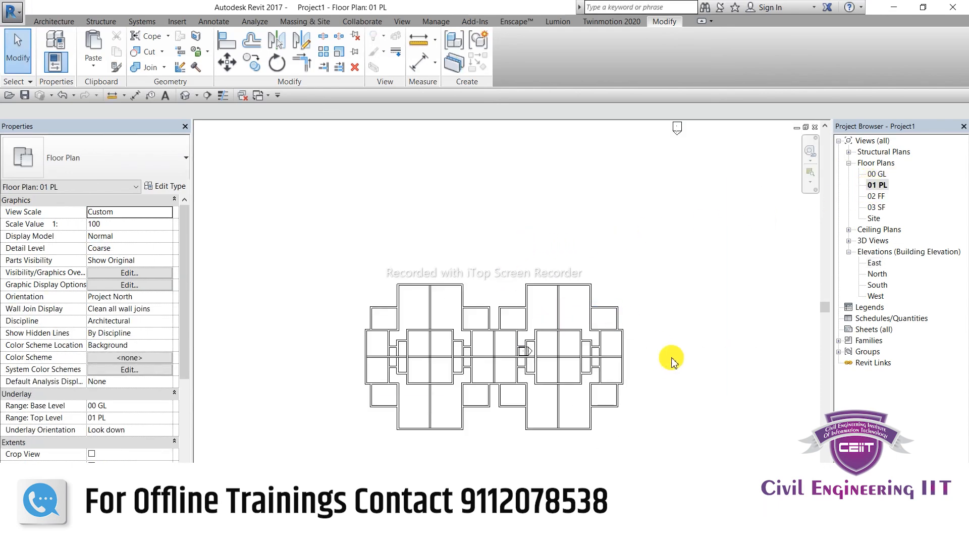
pyautogui.moveTo(665, 366); pyautogui.dragTo(504, 257)
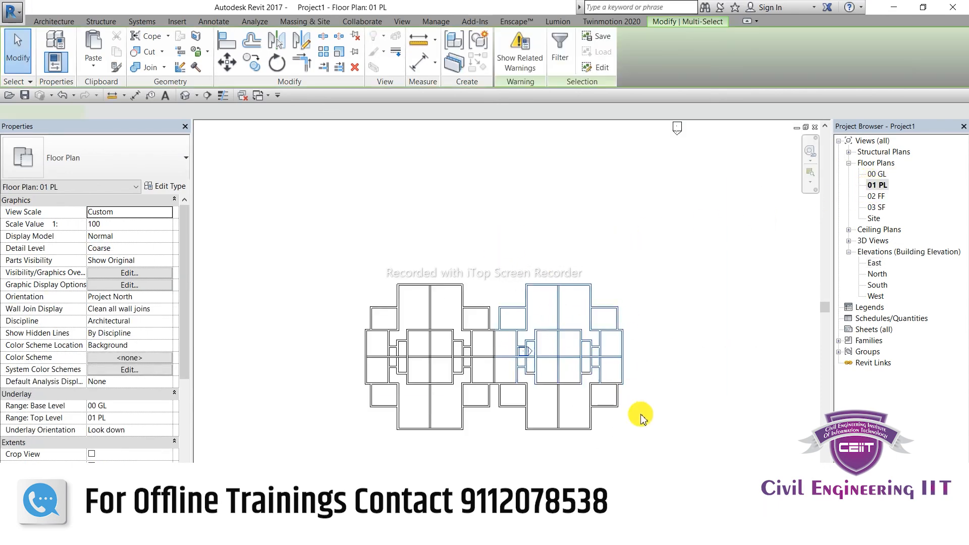
pyautogui.moveTo(659, 451); pyautogui.dragTo(500, 268)
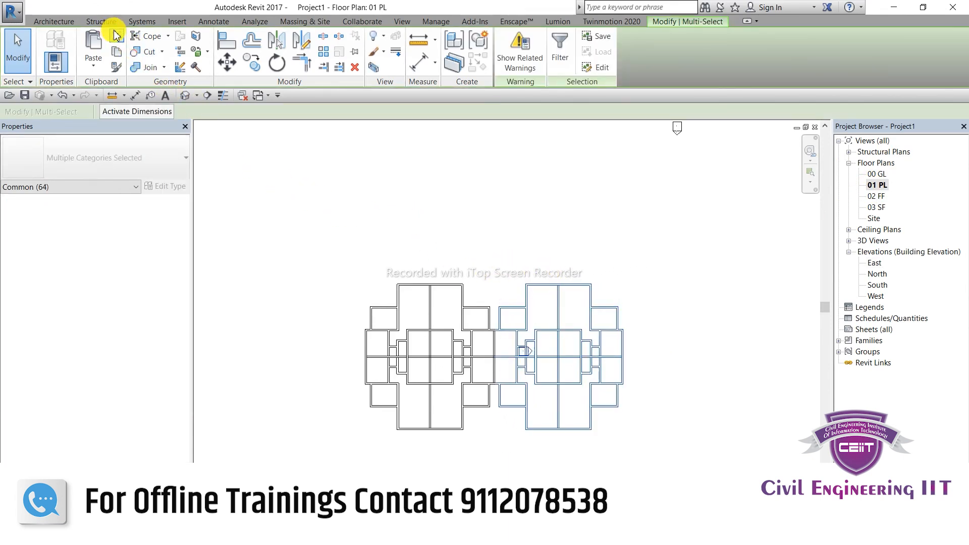
pyautogui.click(116, 36)
pyautogui.click(543, 313)
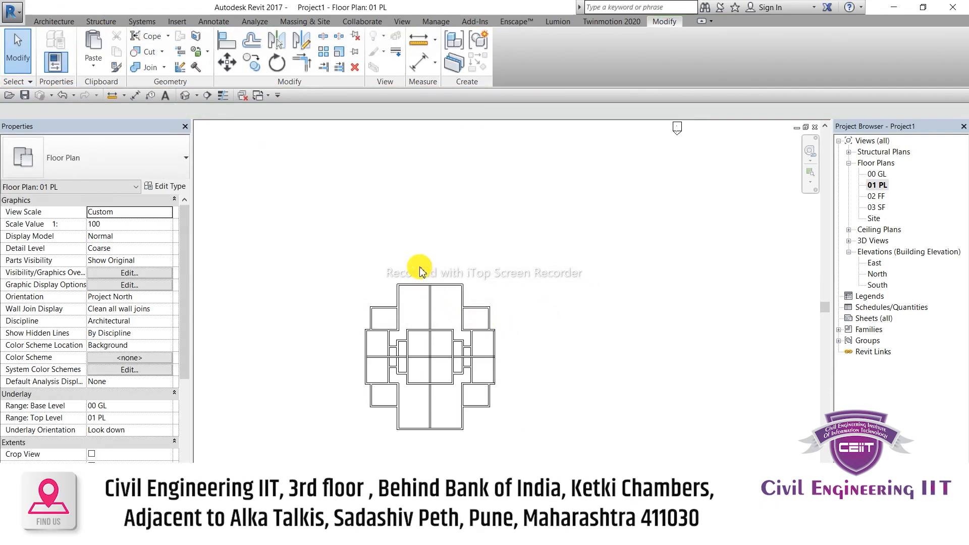
# Step: Try to paste the cut walls from the clipboard to the upper right of the remaining building block
pyautogui.click(94, 65)
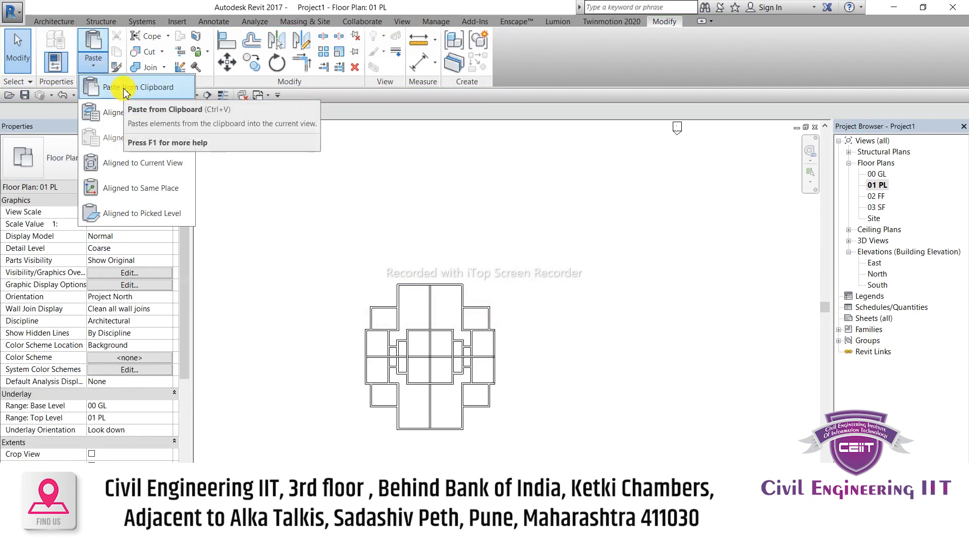
pyautogui.click(125, 87)
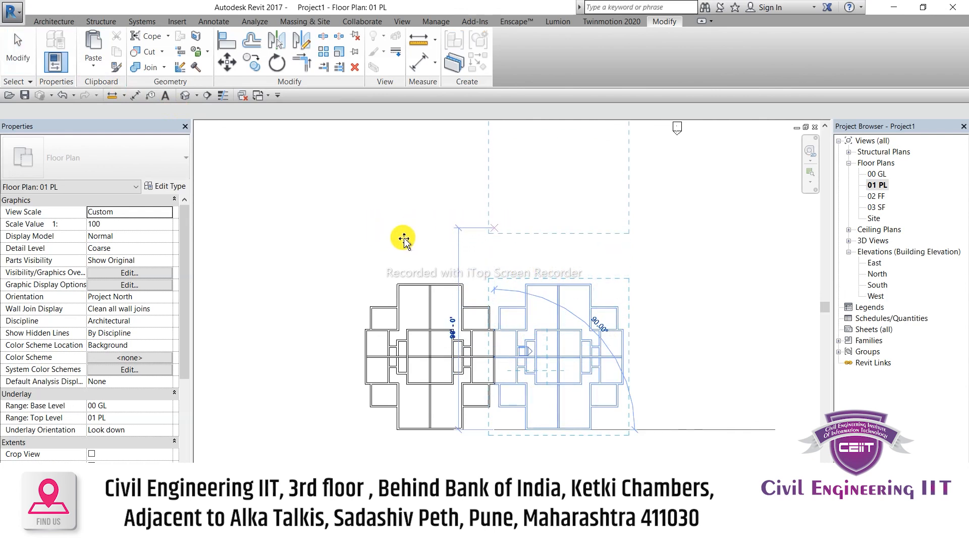
pyautogui.click(571, 279)
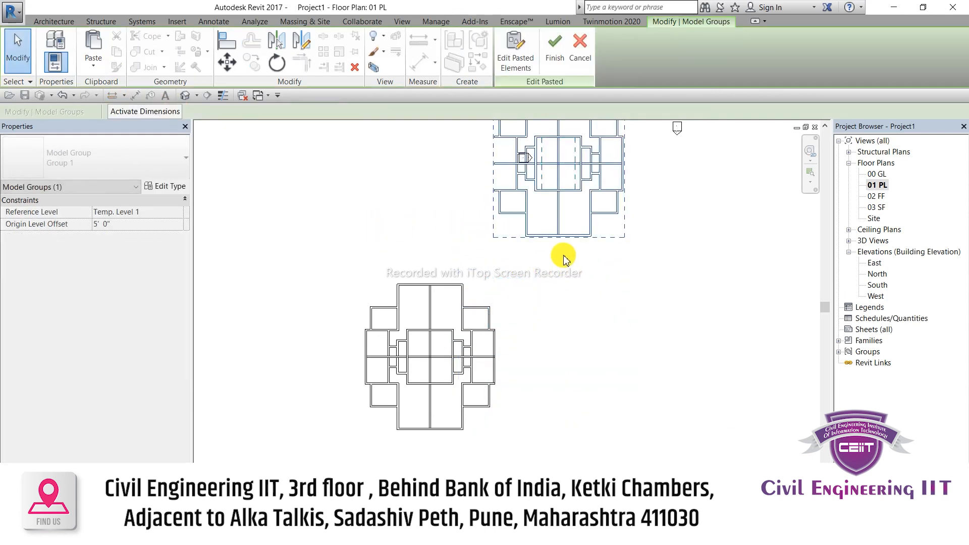
pyautogui.scroll(-2, 551, 260)
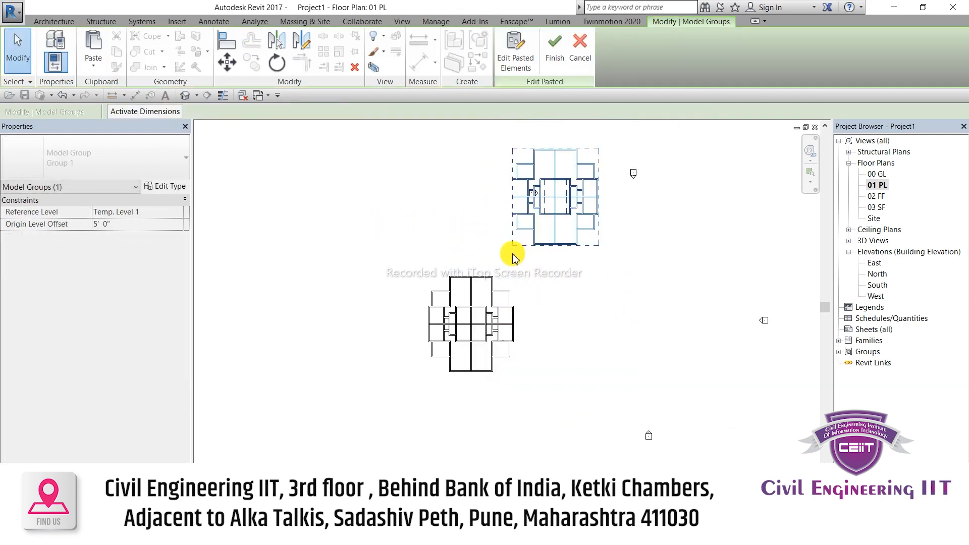
pyautogui.click(562, 44)
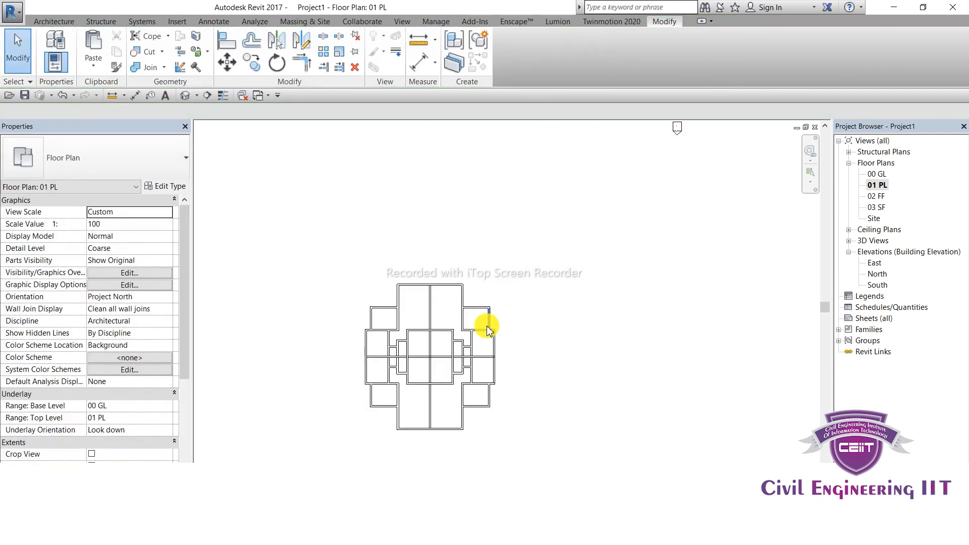
pyautogui.scroll(4, 422, 325)
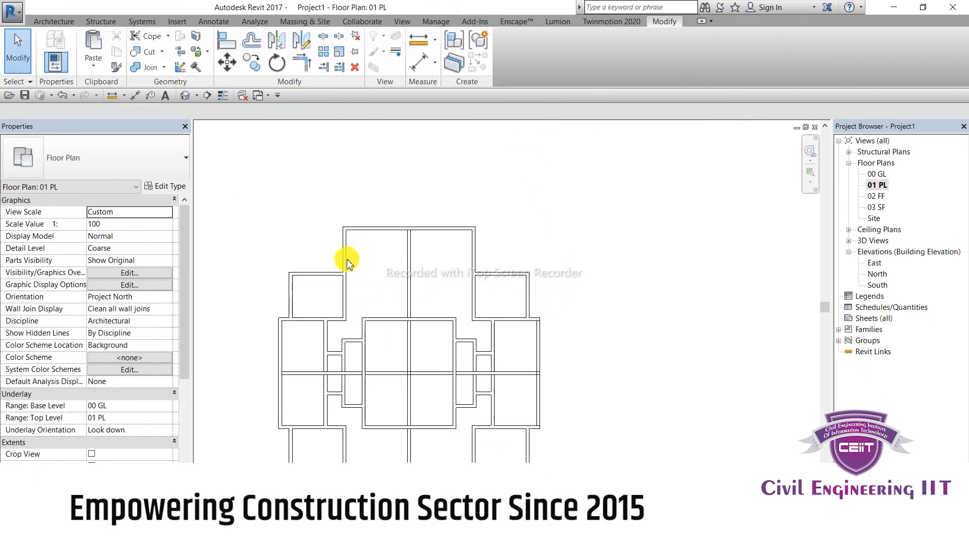